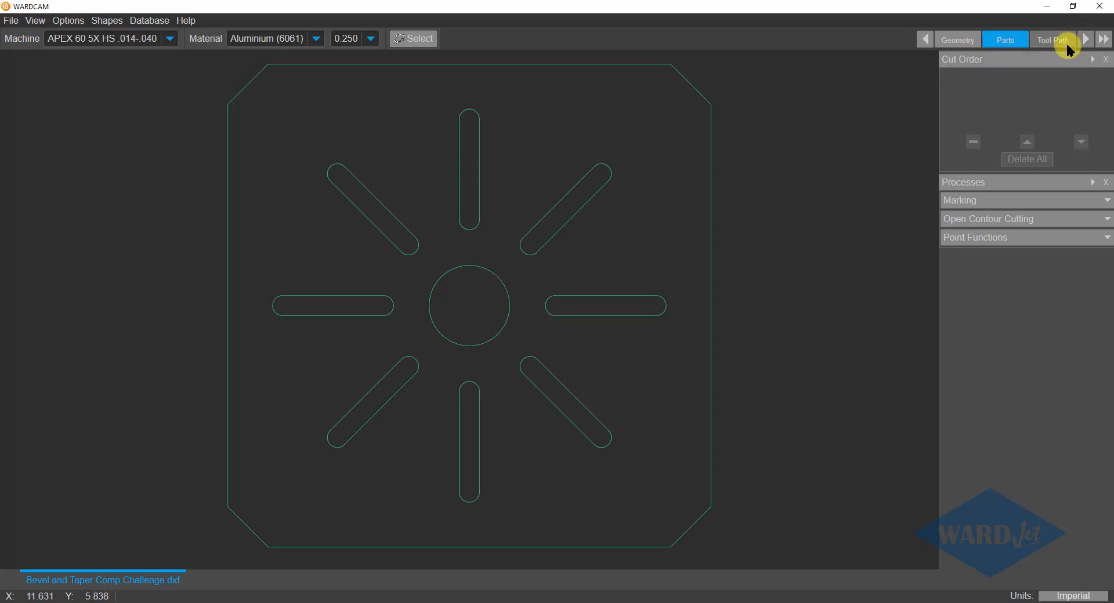
Generate automatic leads for every contour and apply a 45° top bevel, 0.125 in high, to the whole central circle.
left_click(1063, 41)
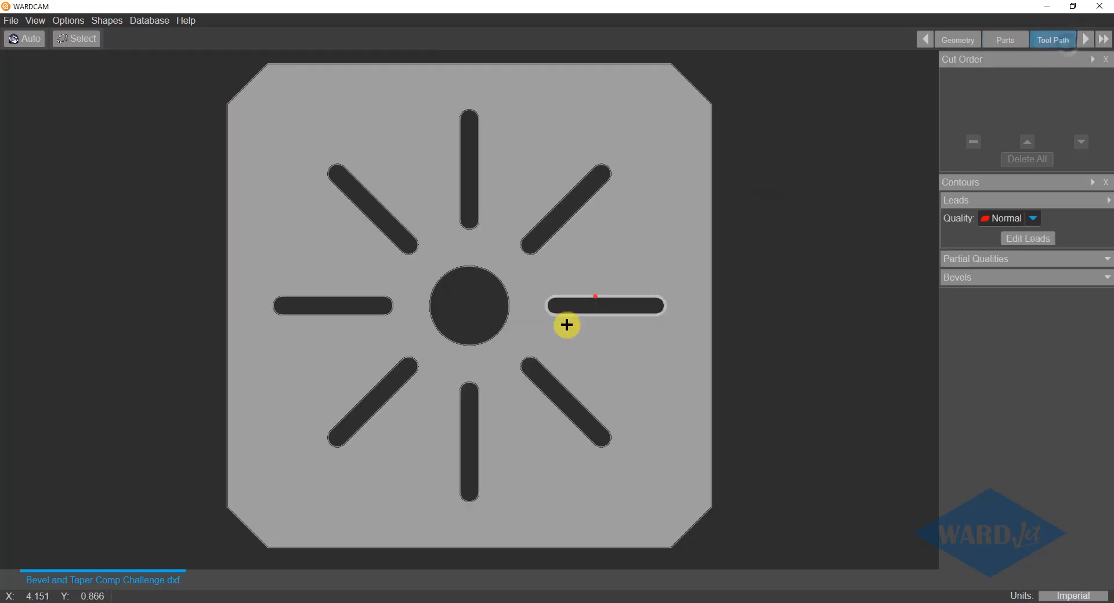
left_click(29, 34)
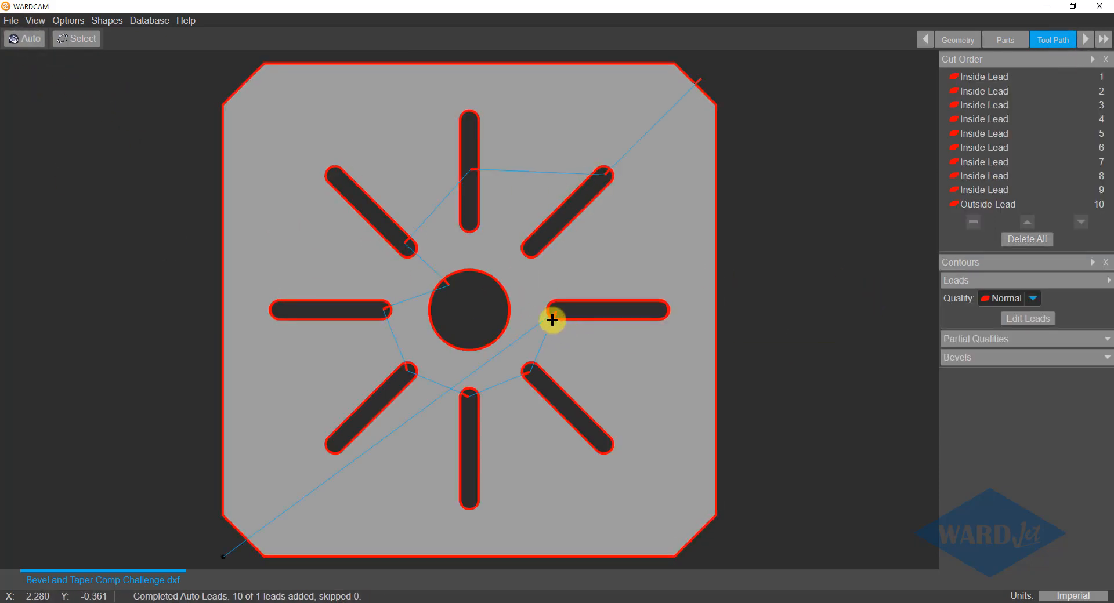
left_click(1107, 360)
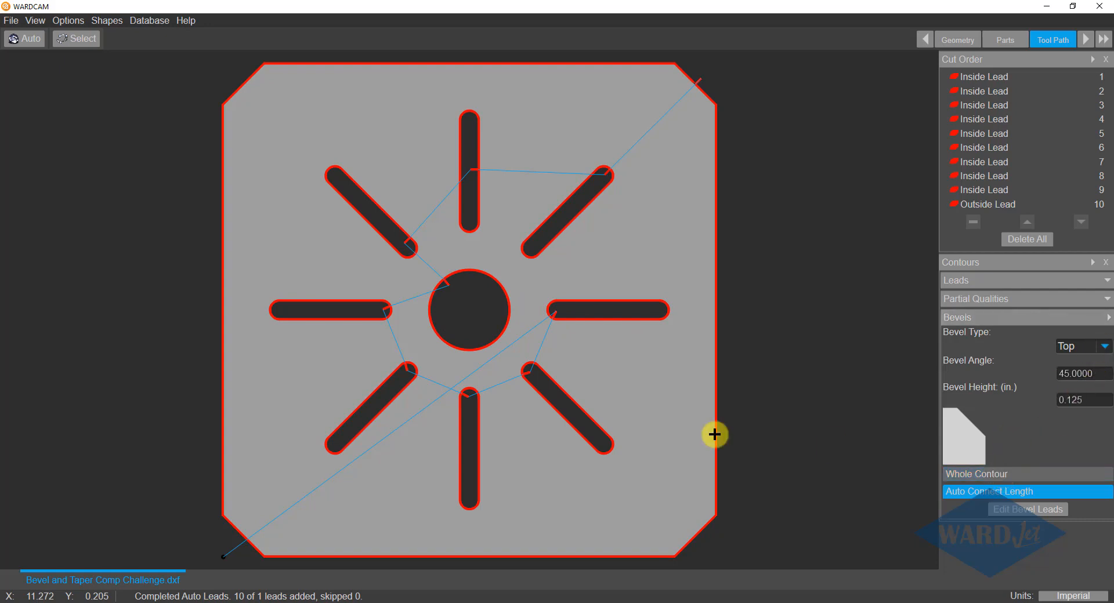
left_click(523, 310)
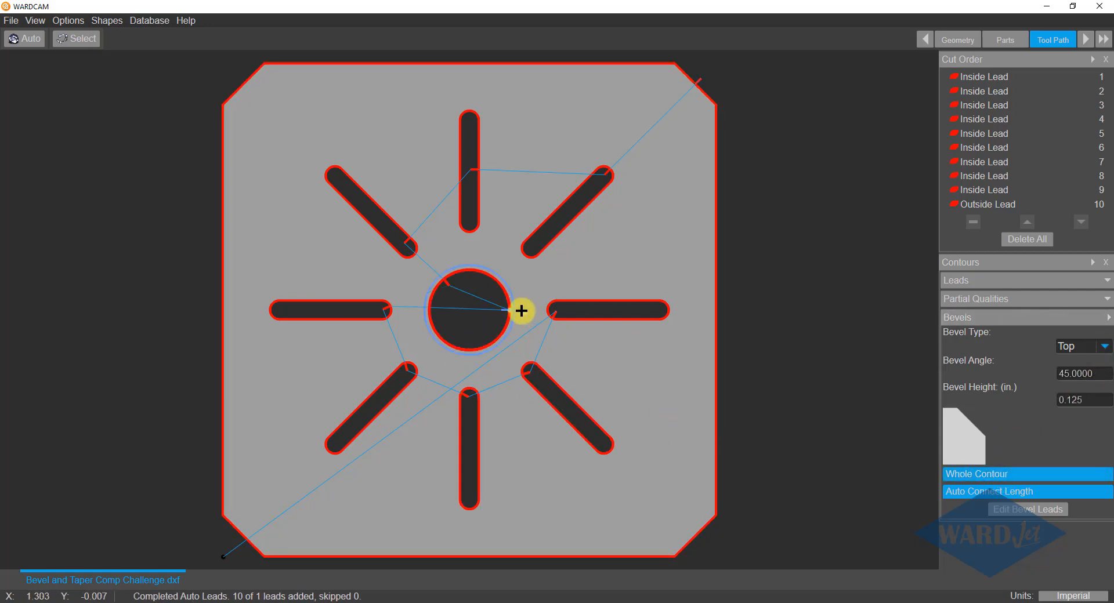
Disable taper compensation (TAC) in the post settings.
left_click(1084, 39)
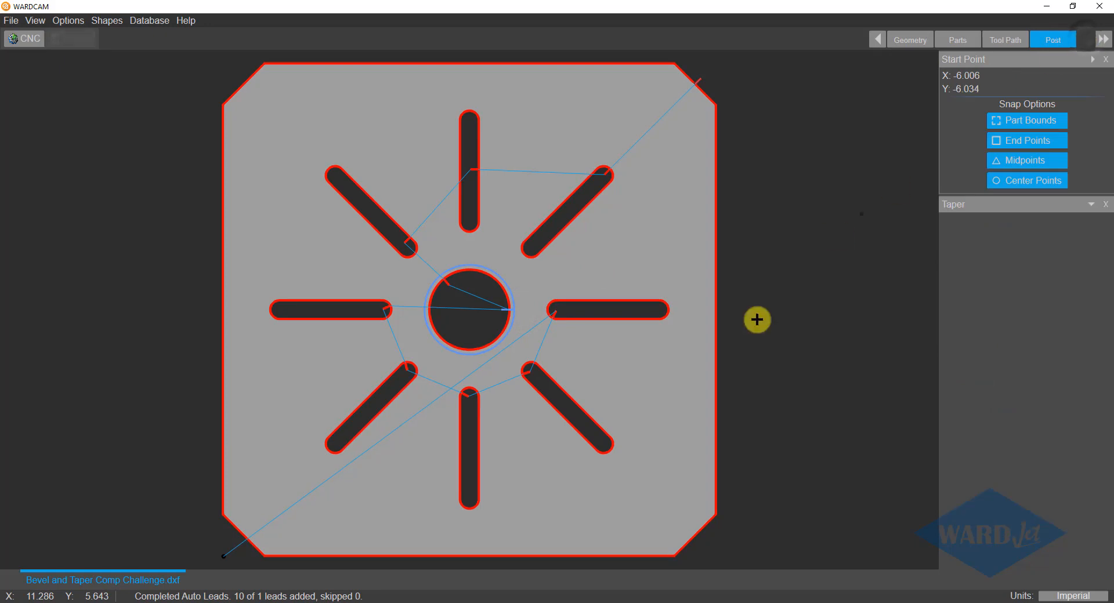
left_click(1092, 205)
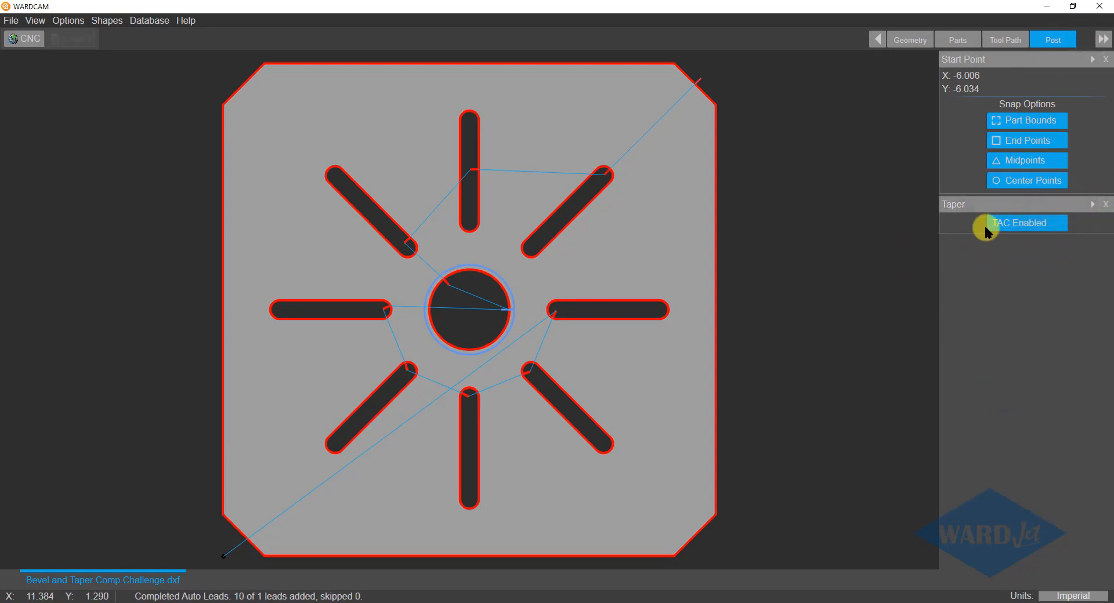
left_click(1031, 226)
left_click(1019, 225)
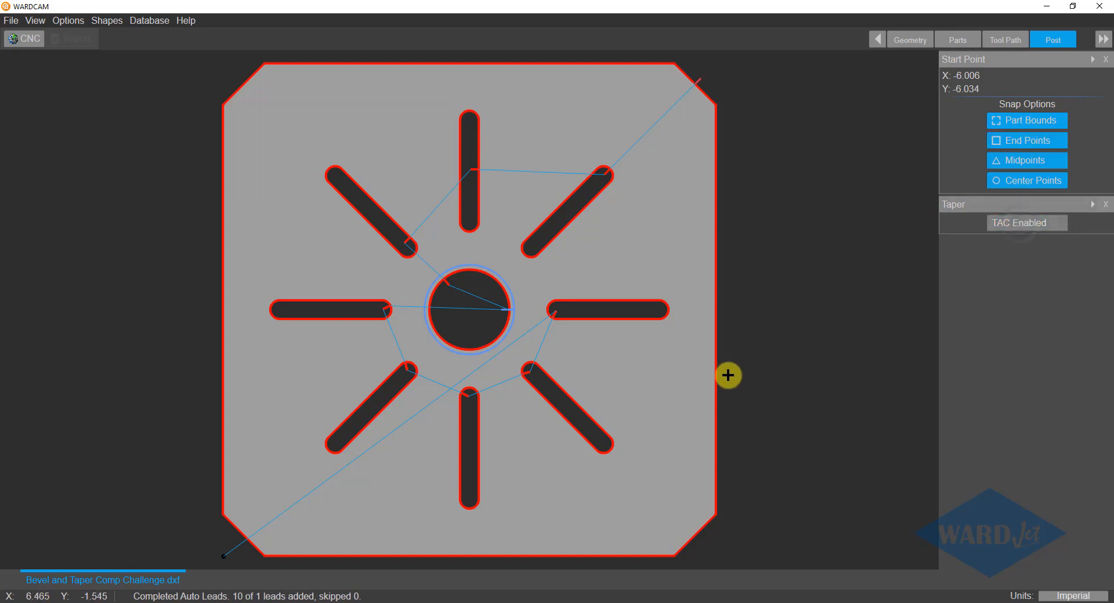
Post the CNC program over the existing Bevel and Taper Comp Challenge.cnc and reload the file in Notepad++.
left_click(31, 41)
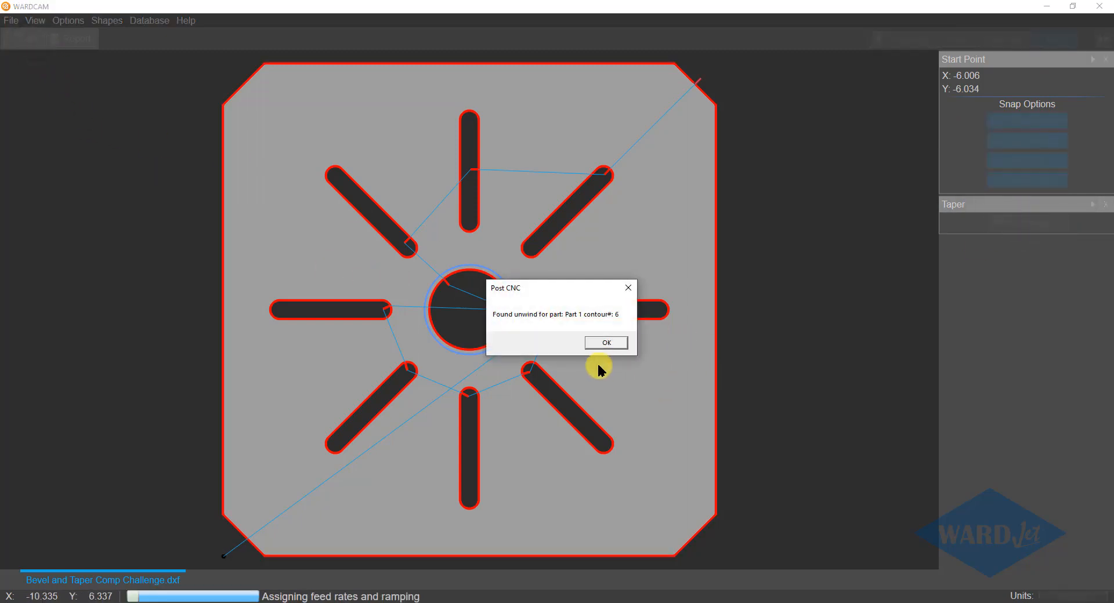
left_click(609, 341)
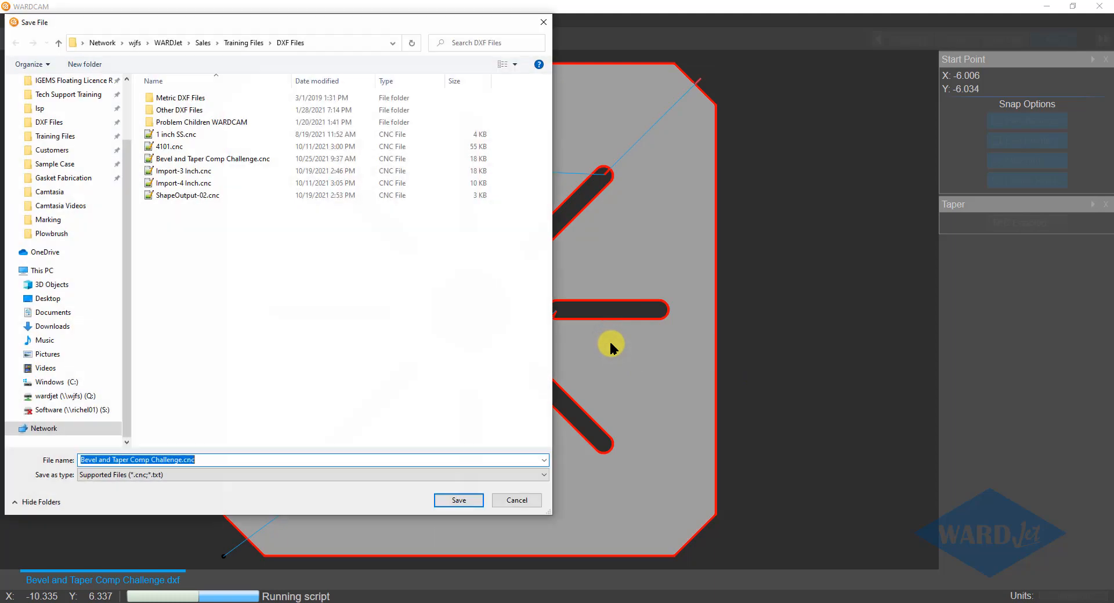
left_click(436, 498)
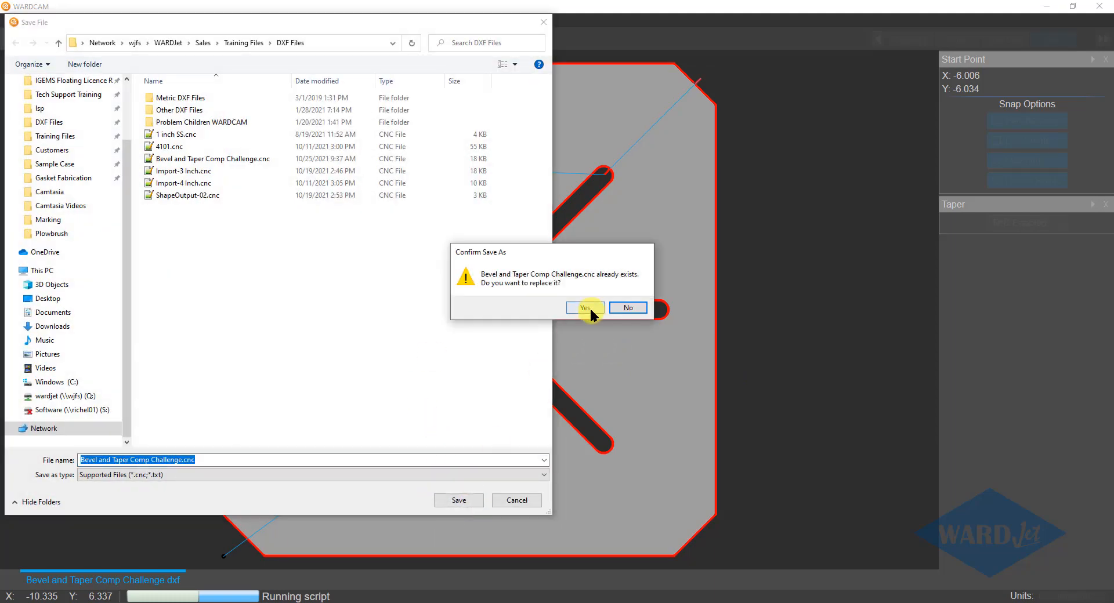
left_click(586, 307)
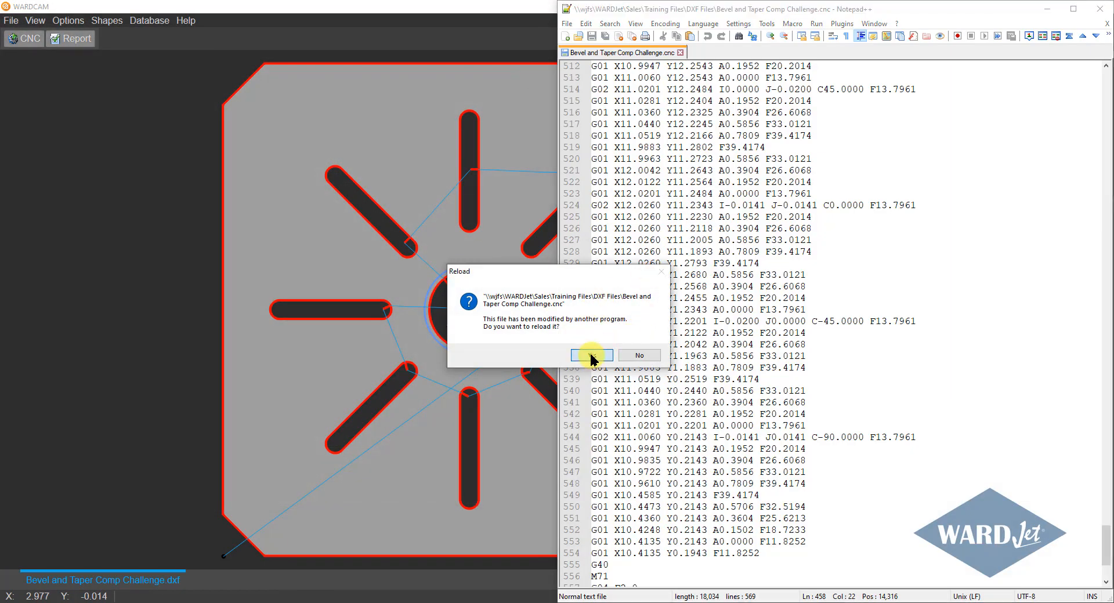
left_click(591, 355)
Find the word "unwind" in the CNC code and close the search dialog.
key("ctrl+f")
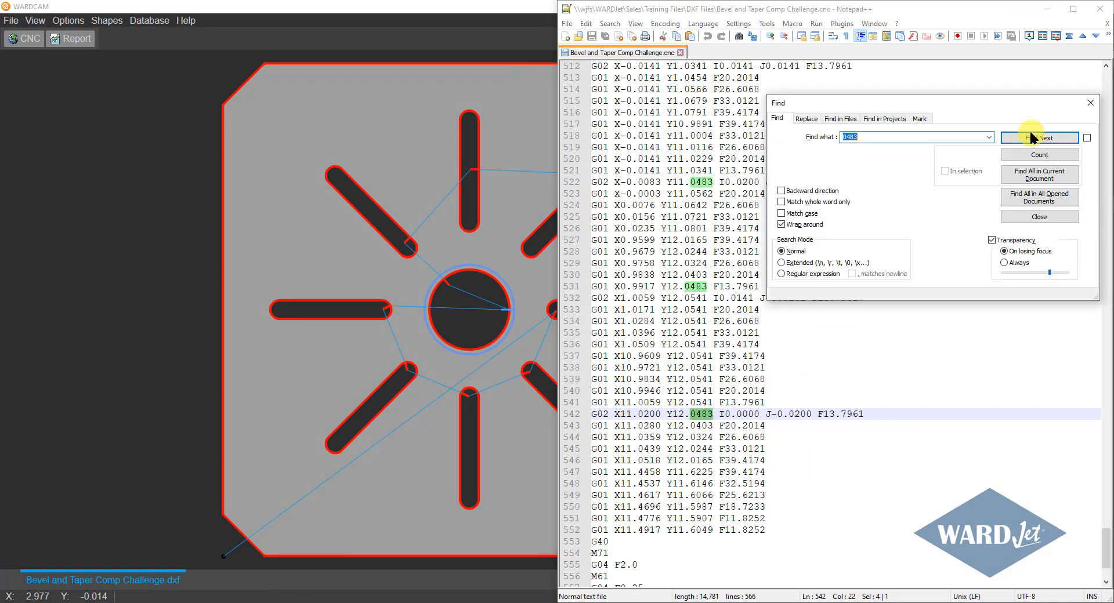
left_click(988, 137)
left_click(859, 148)
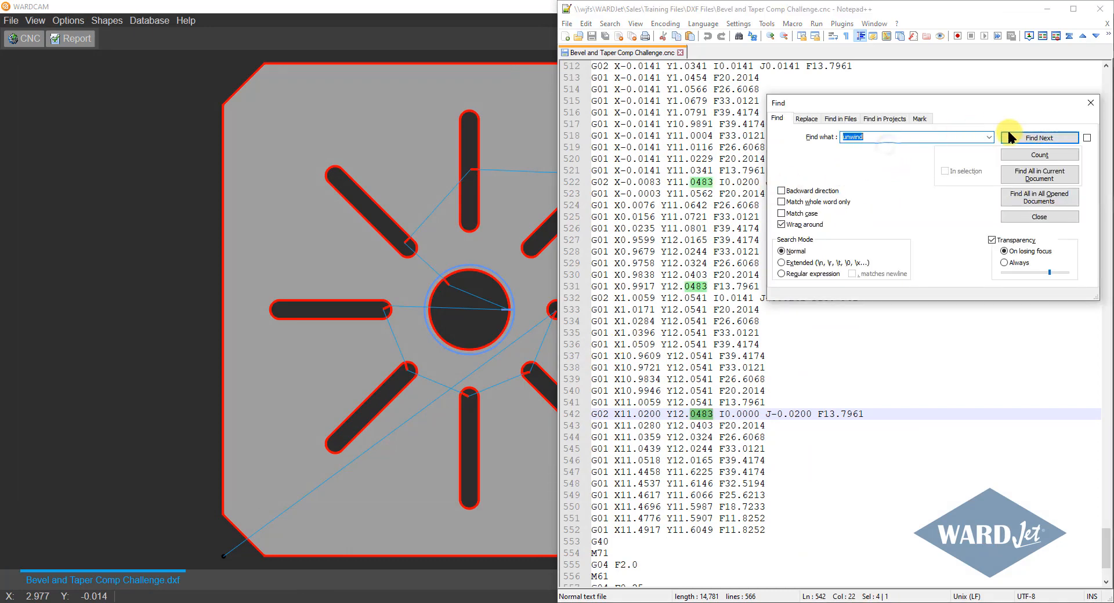
left_click(1016, 137)
left_click(1087, 104)
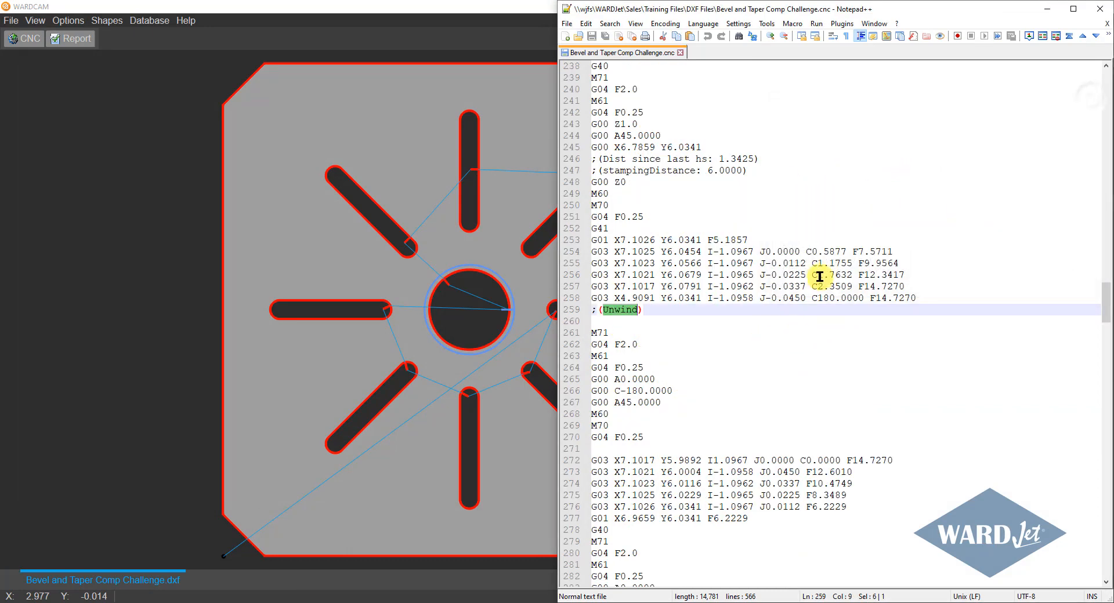
Examine the feed rates on the G03 lines before and after the Unwind comment, then return to WARDCAM.
left_click(820, 277)
left_click(901, 287)
left_click(905, 295)
left_click(922, 297)
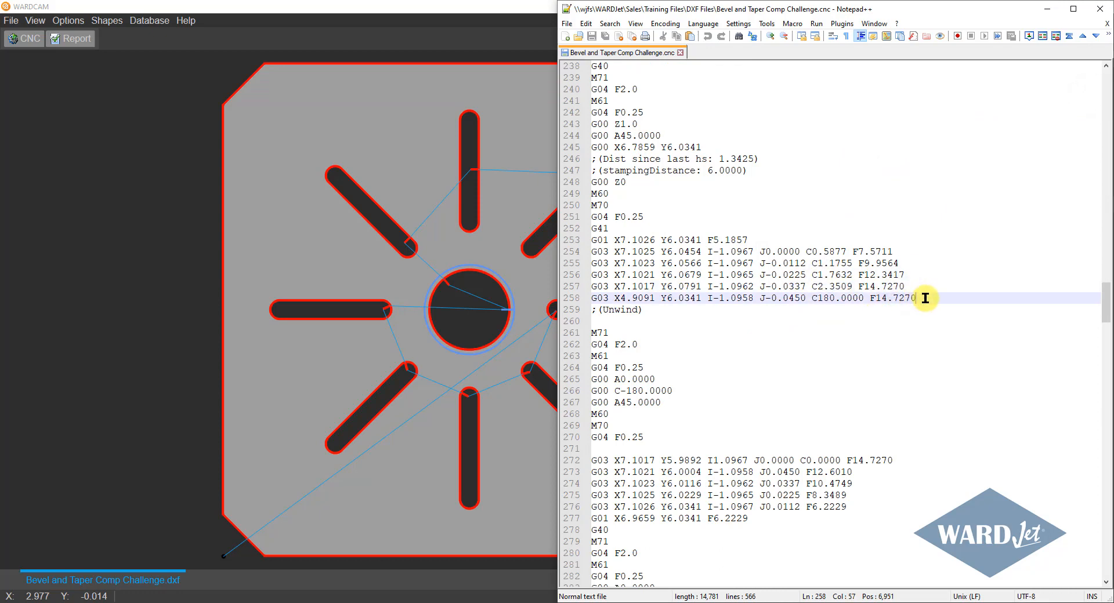
left_click(661, 314)
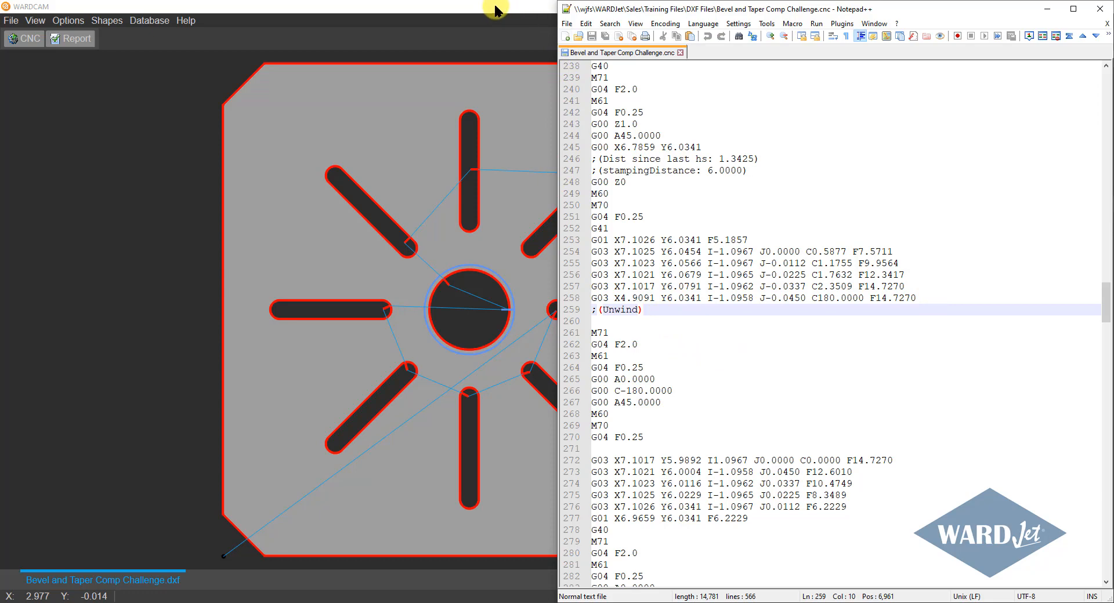
left_click(902, 460)
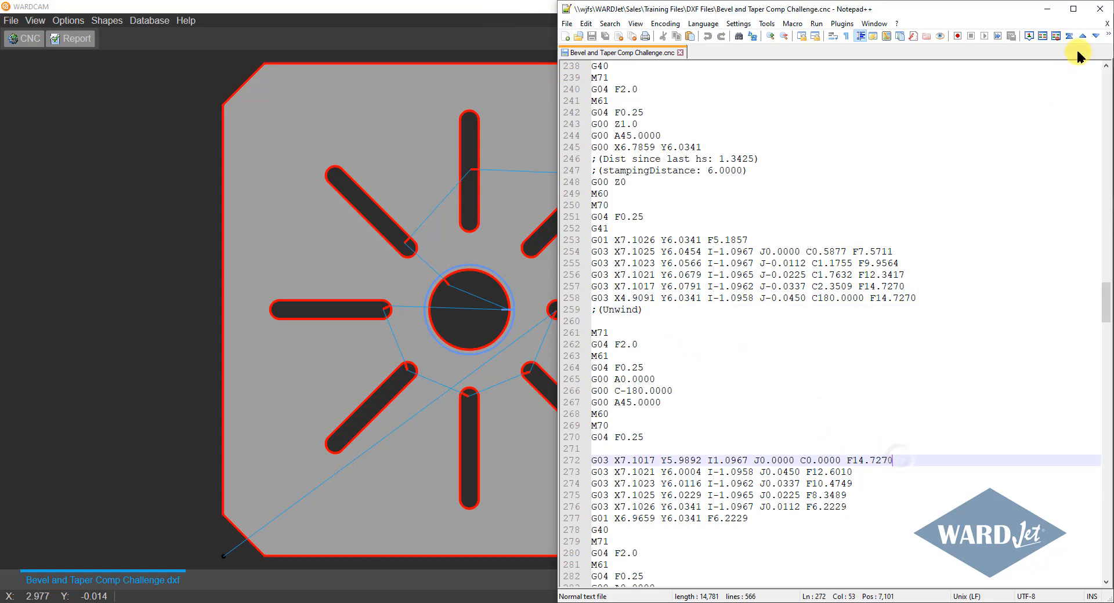
left_click(1047, 8)
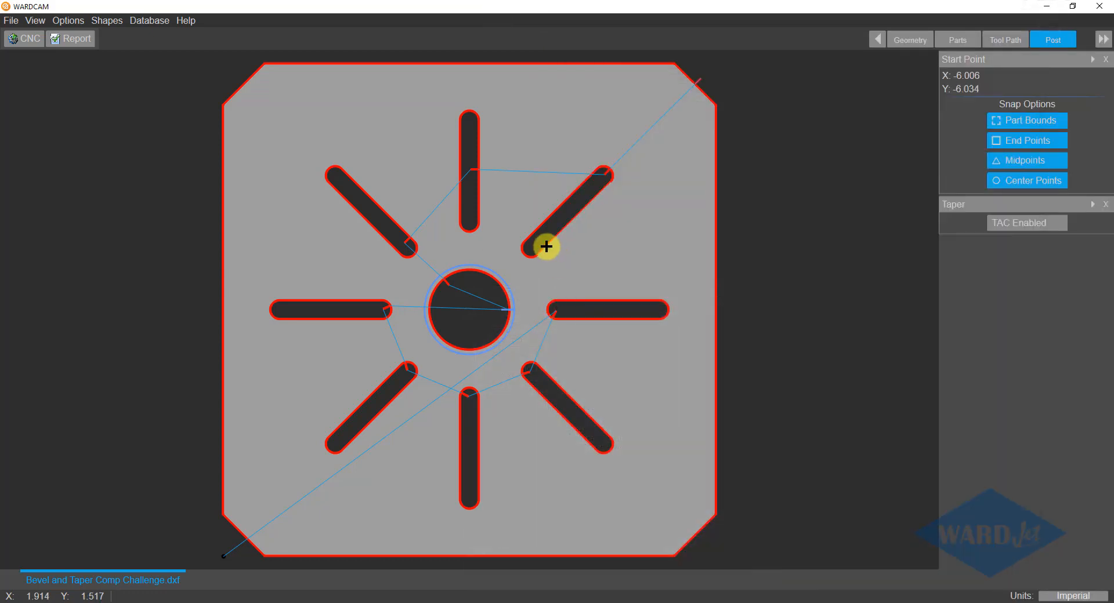
left_click(70, 19)
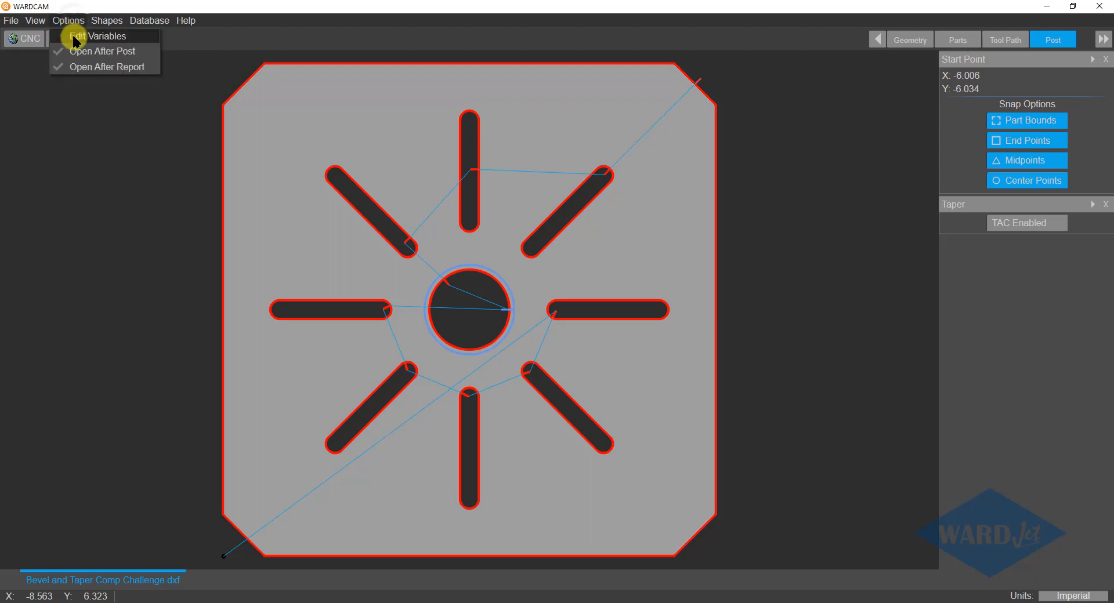
left_click(74, 37)
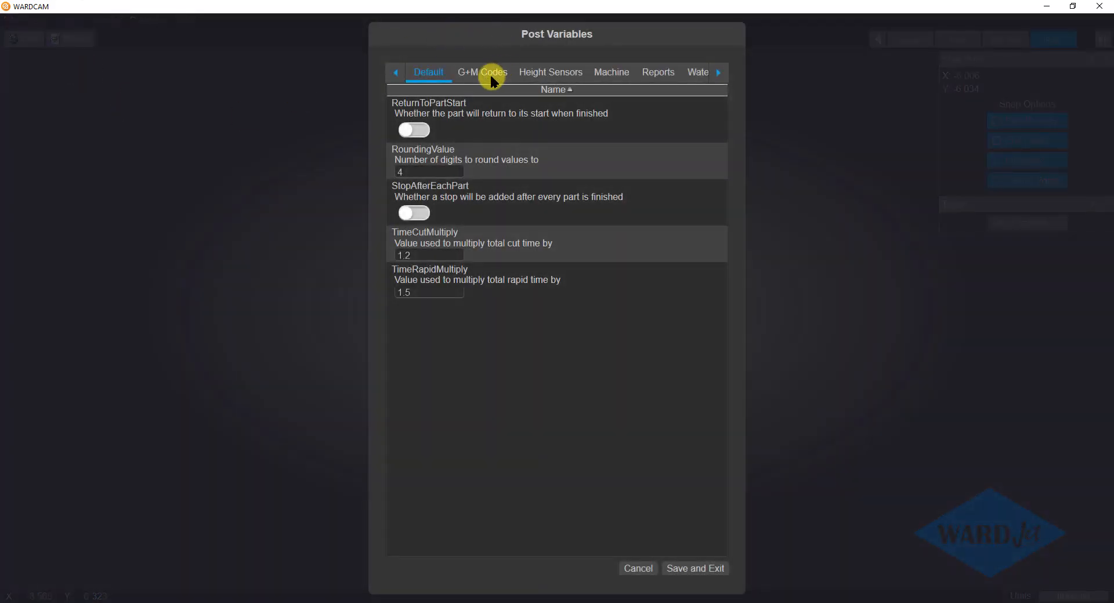
left_click(489, 72)
left_click(441, 74)
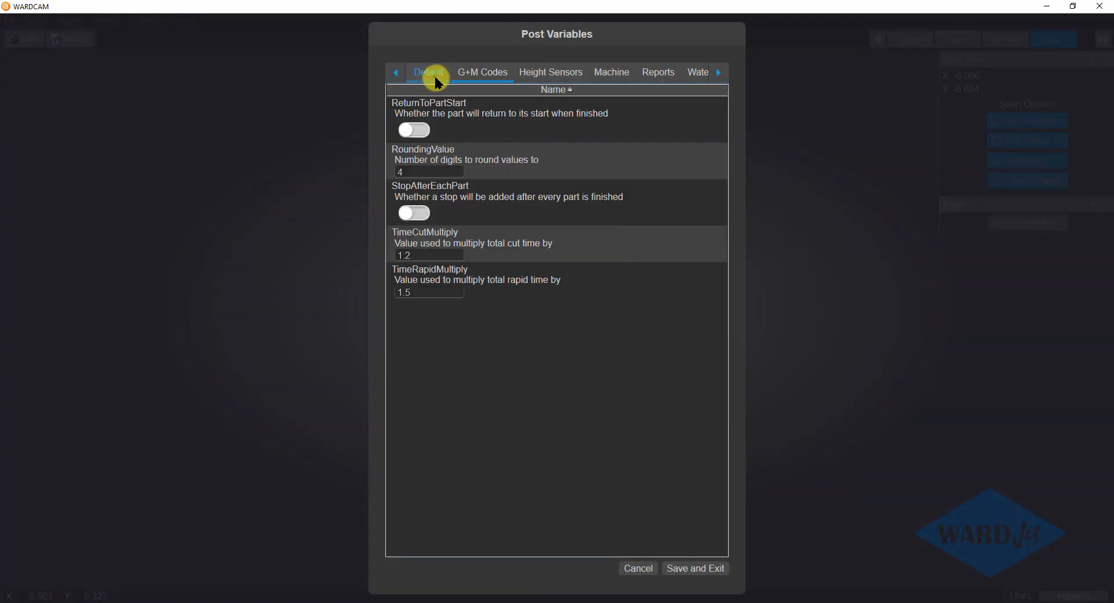
left_click(634, 570)
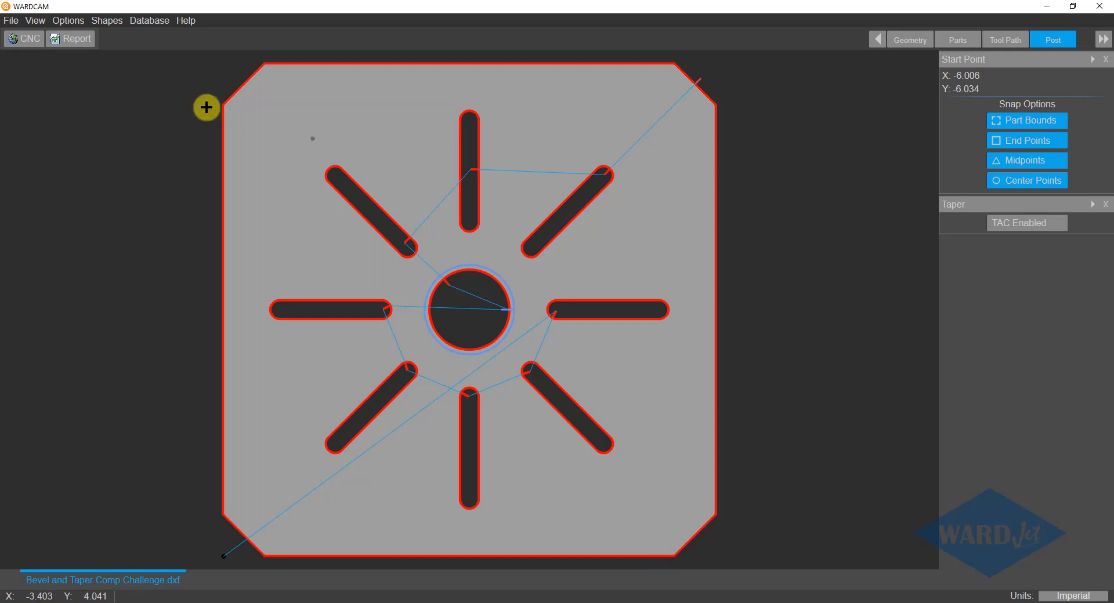
Turn on ModalFeedRate in the Default group of the post variables and save the change.
left_click(68, 21)
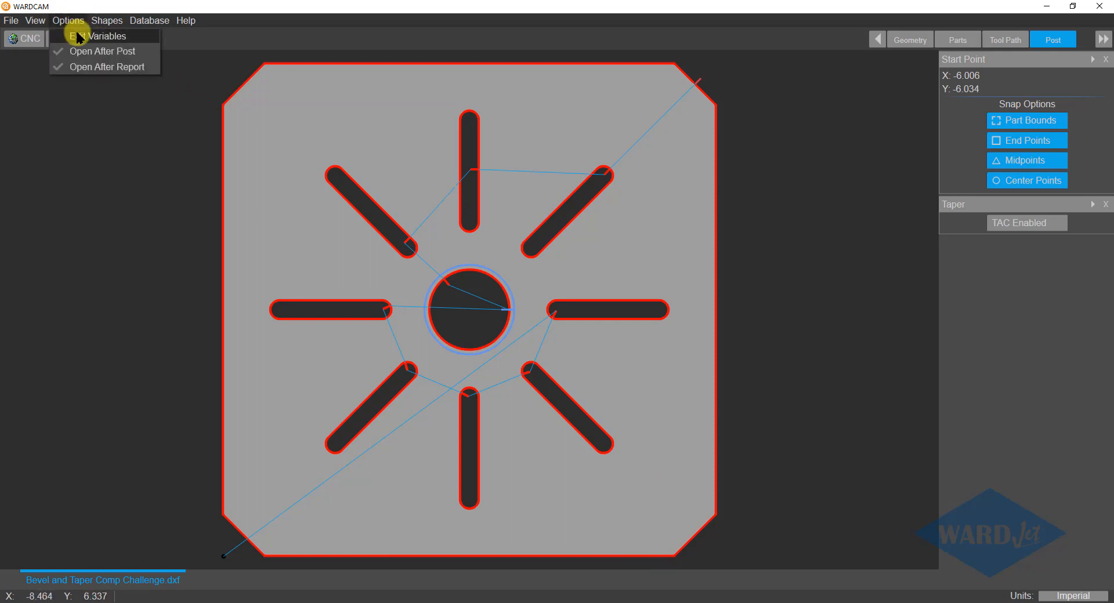
left_click(77, 35)
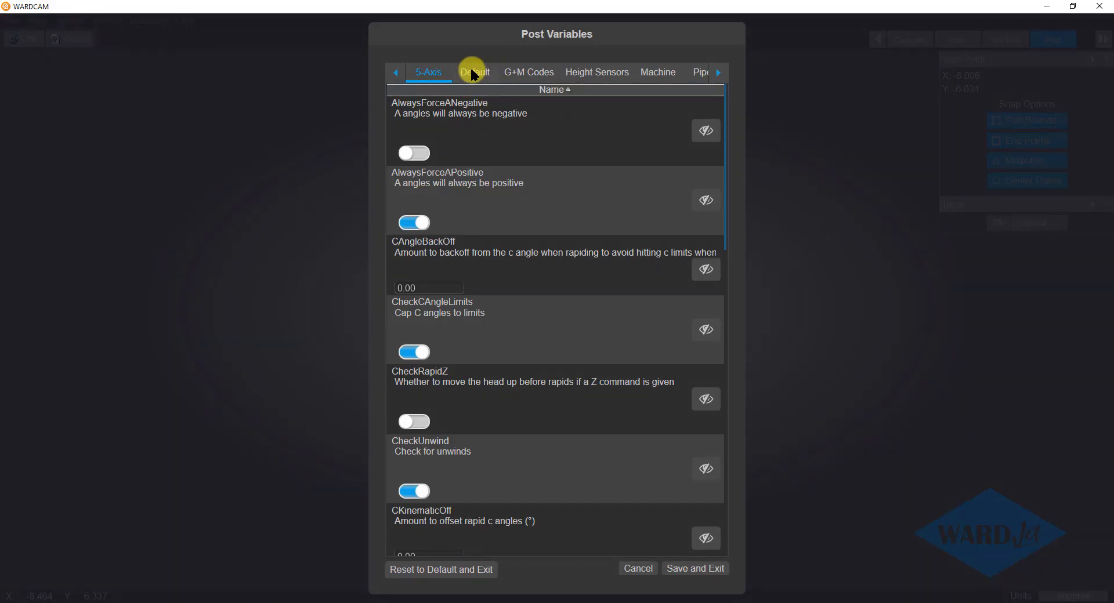
left_click(473, 72)
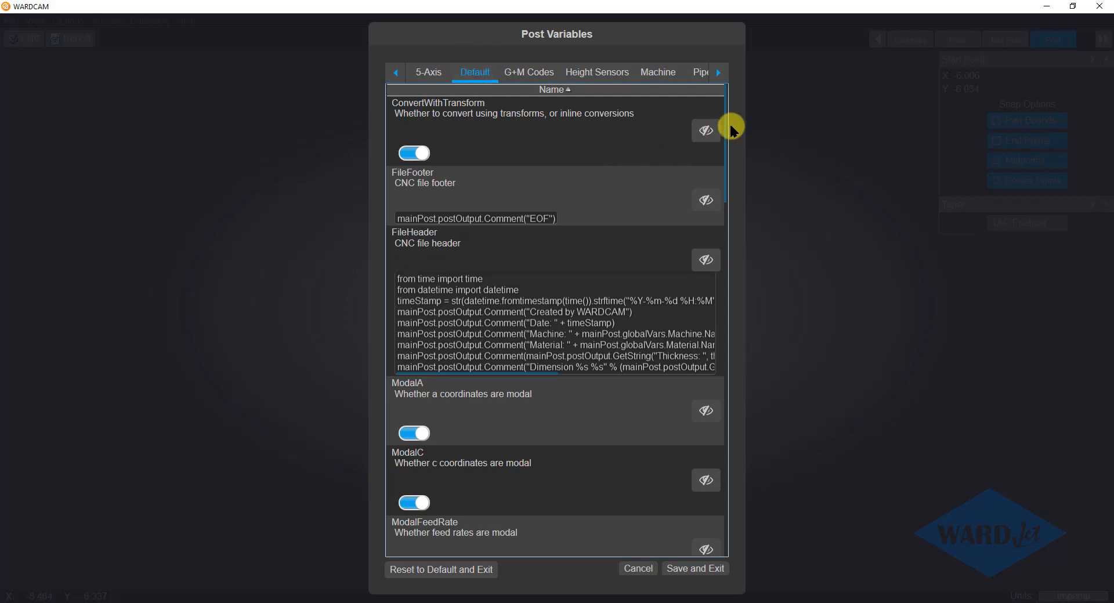
left_click_drag(725, 135, 729, 197)
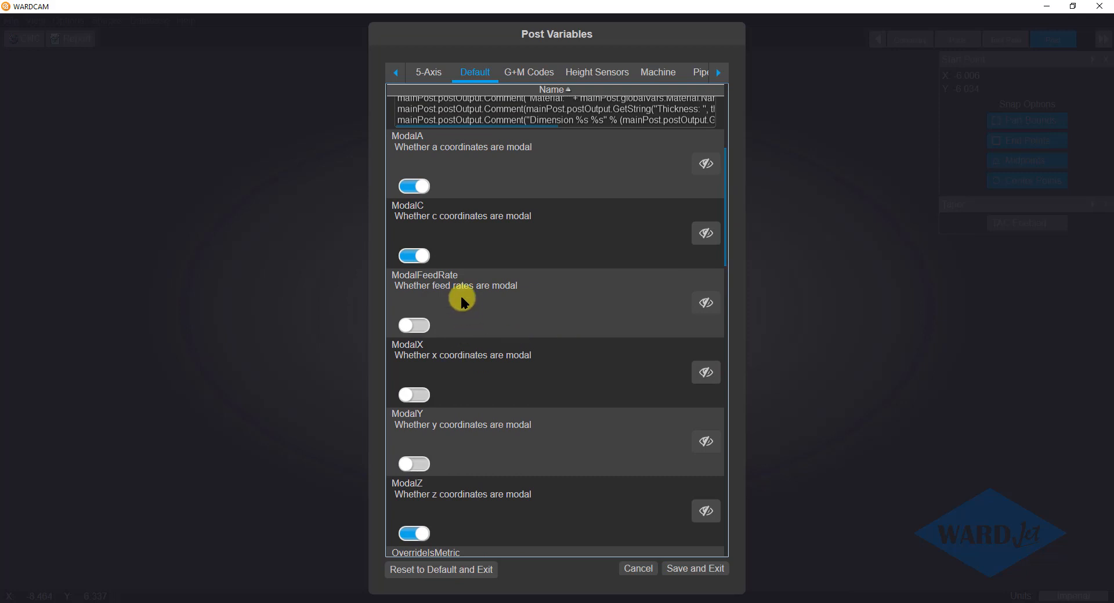
left_click(420, 327)
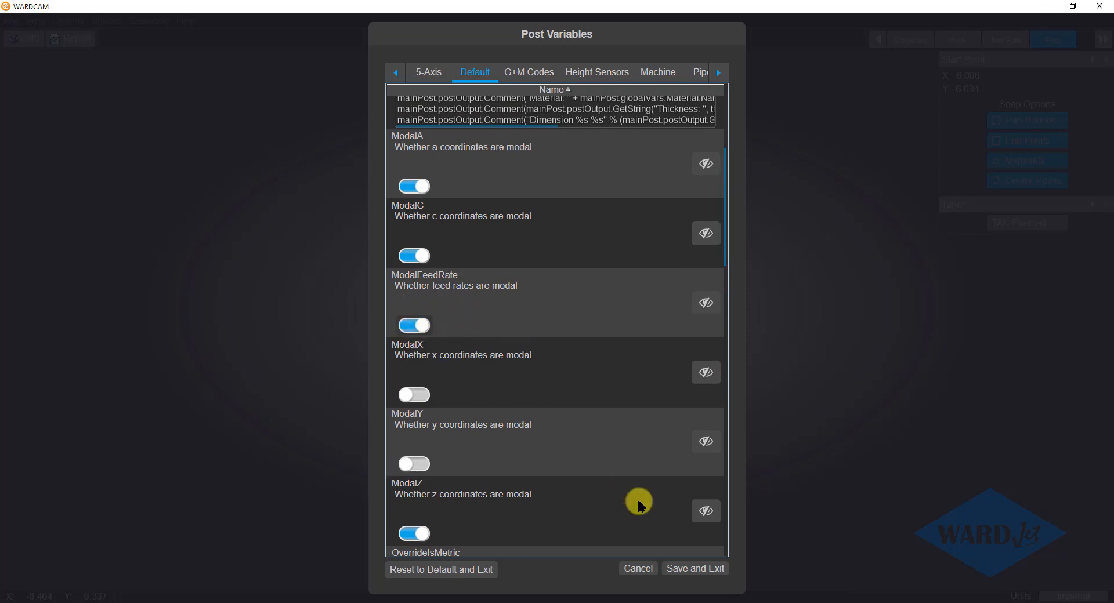
left_click(680, 570)
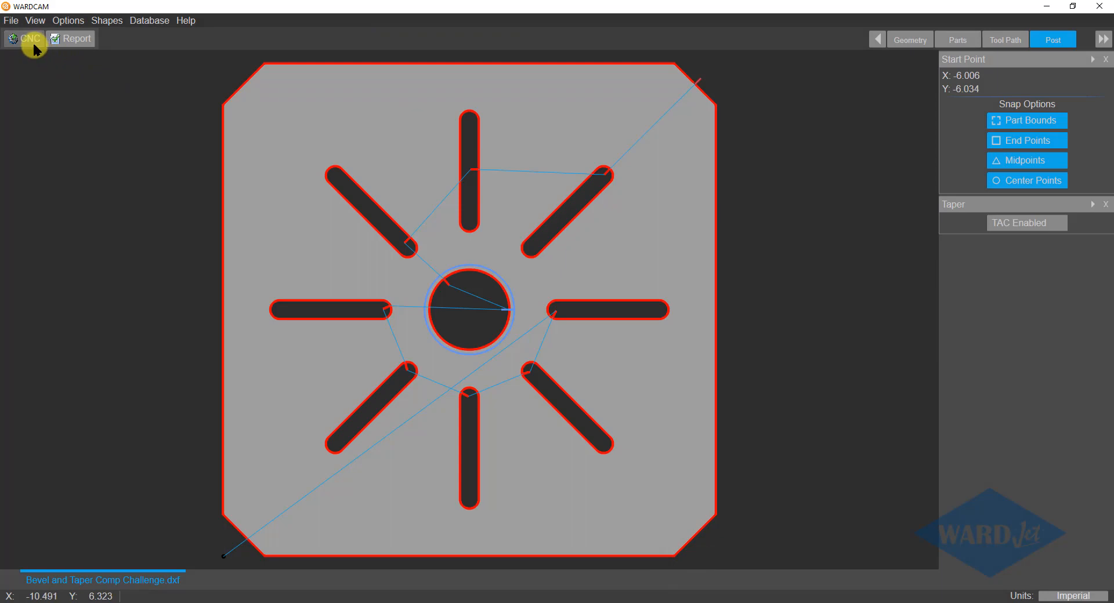
Repost the part with the changed post variables, overwriting Bevel and Taper Comp Challenge.cnc, and reload the code in Notepad++.
left_click(30, 38)
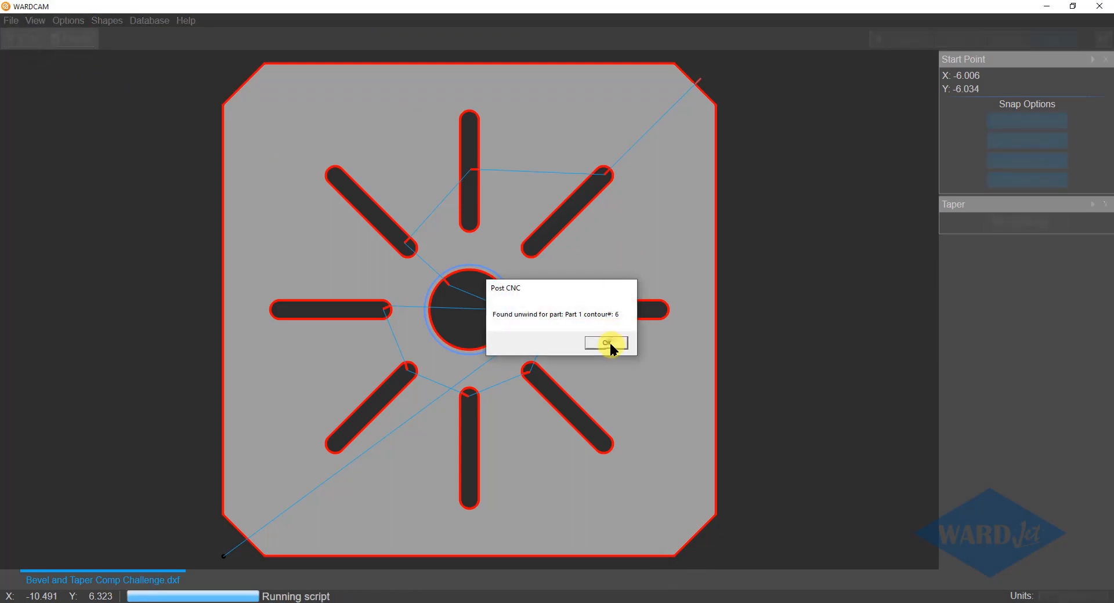
left_click(606, 343)
left_click(457, 499)
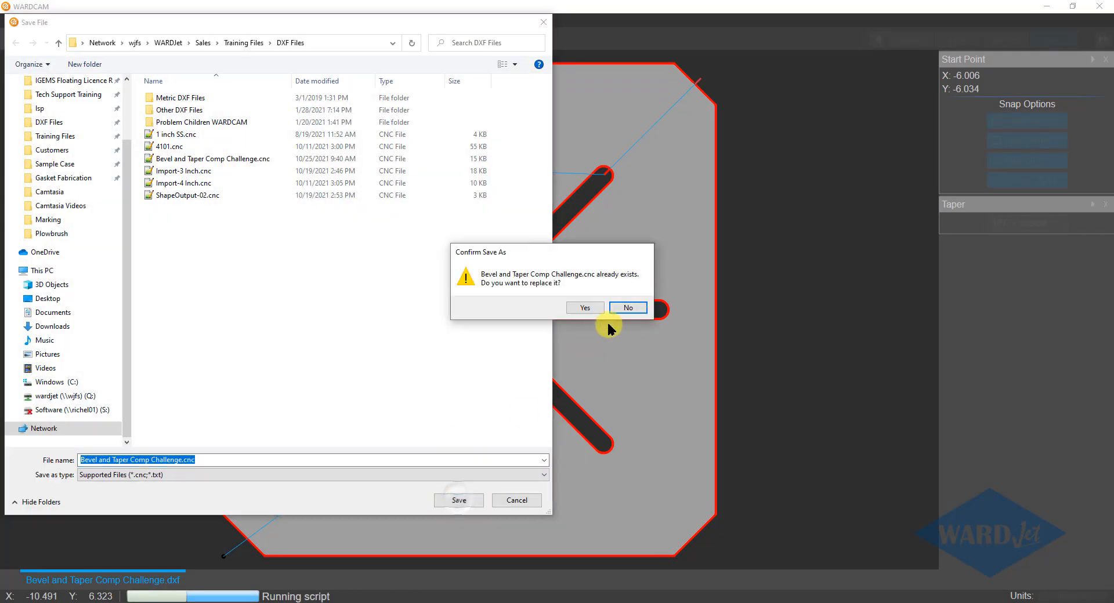
left_click(585, 307)
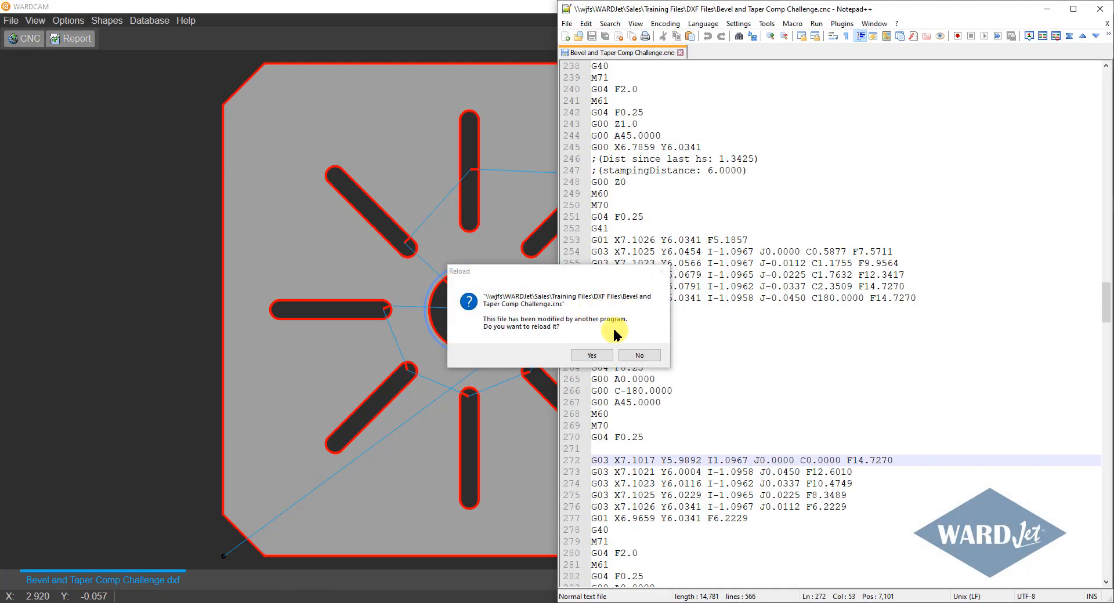
left_click(600, 352)
Check the G03 lines around the Unwind comment for repeated feed rates, comparing lines 257, 258 and 272.
left_click(684, 312)
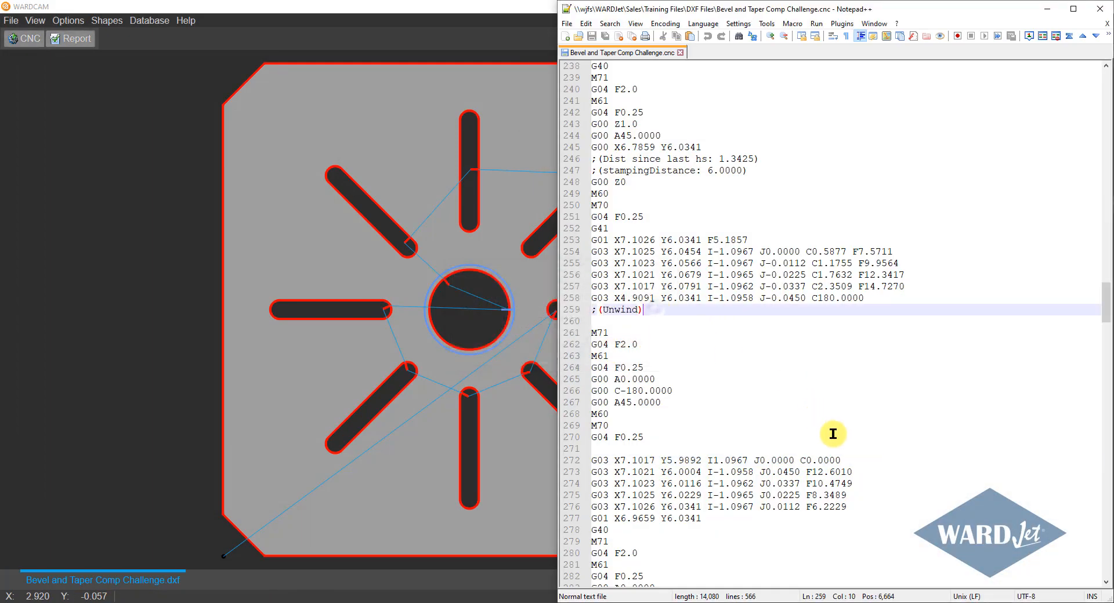
left_click(855, 459)
left_click(888, 299)
left_click(901, 288)
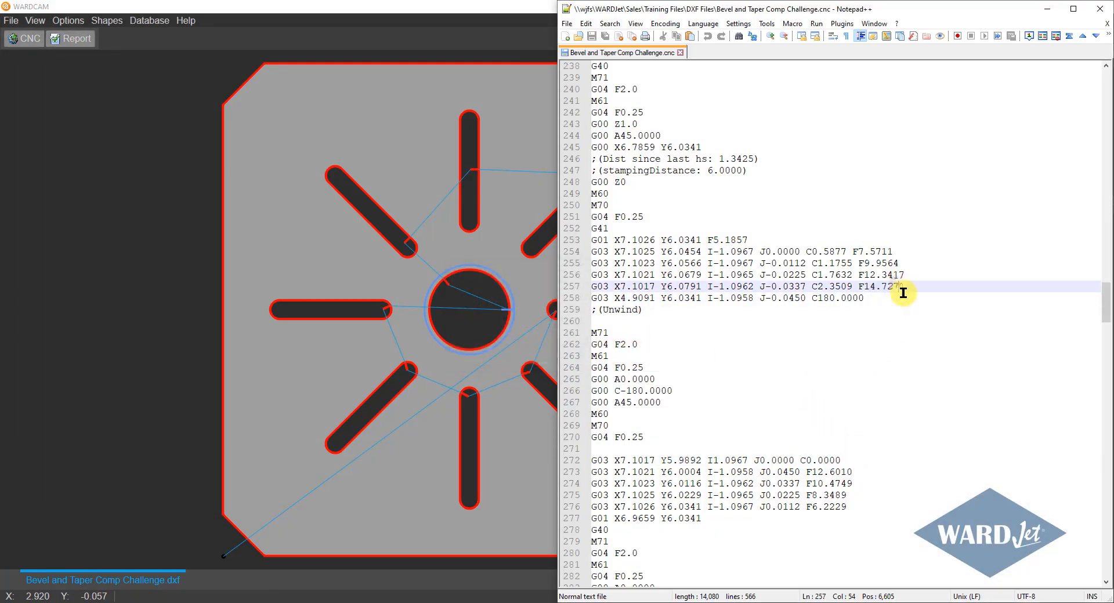
left_click(896, 297)
left_click(905, 286)
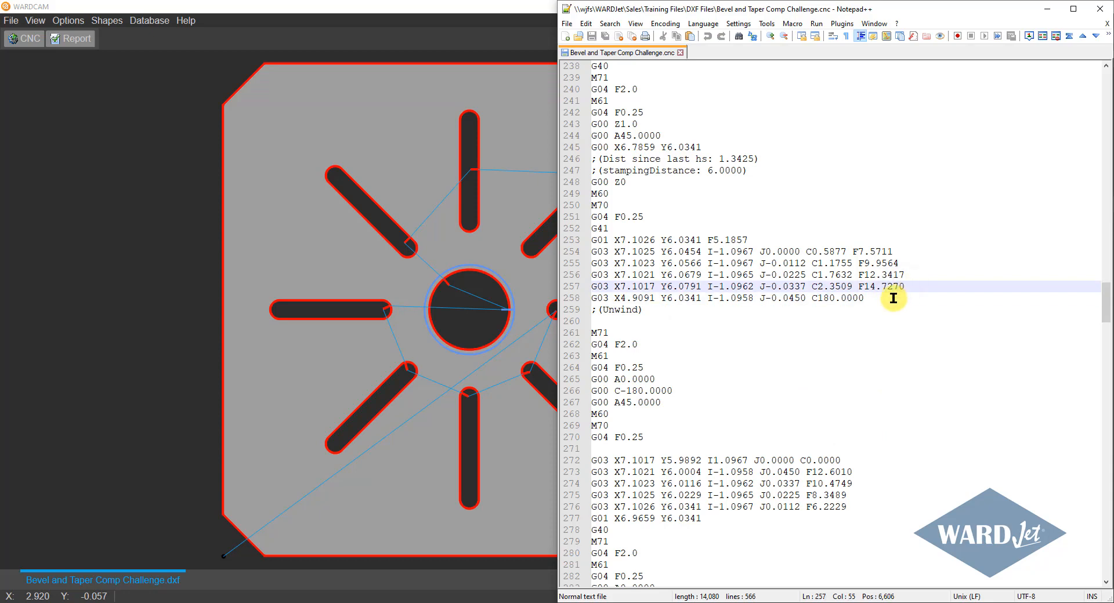
left_click(894, 298)
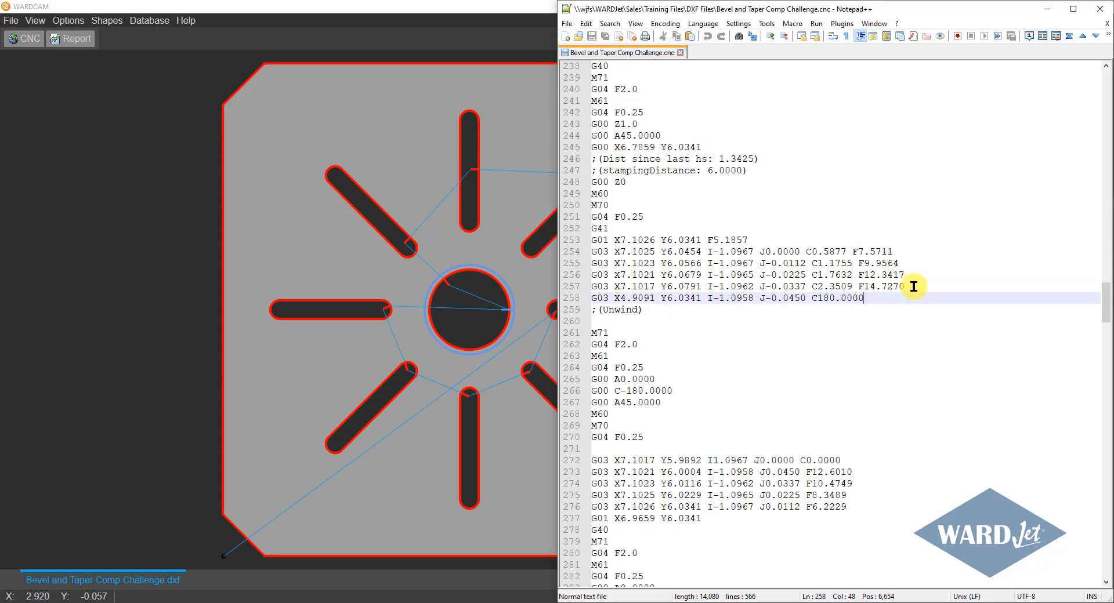
Trace how the modal feed rate carries over from line 257 through the Unwind section to line 272.
left_click(908, 288)
left_click(894, 299)
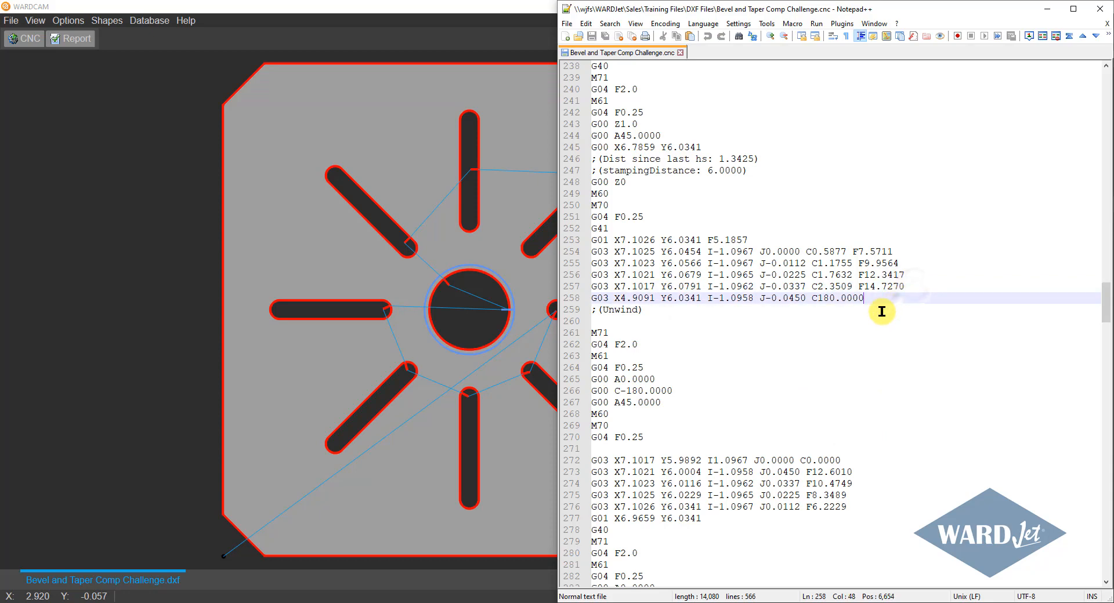
left_click(655, 312)
left_click(645, 436)
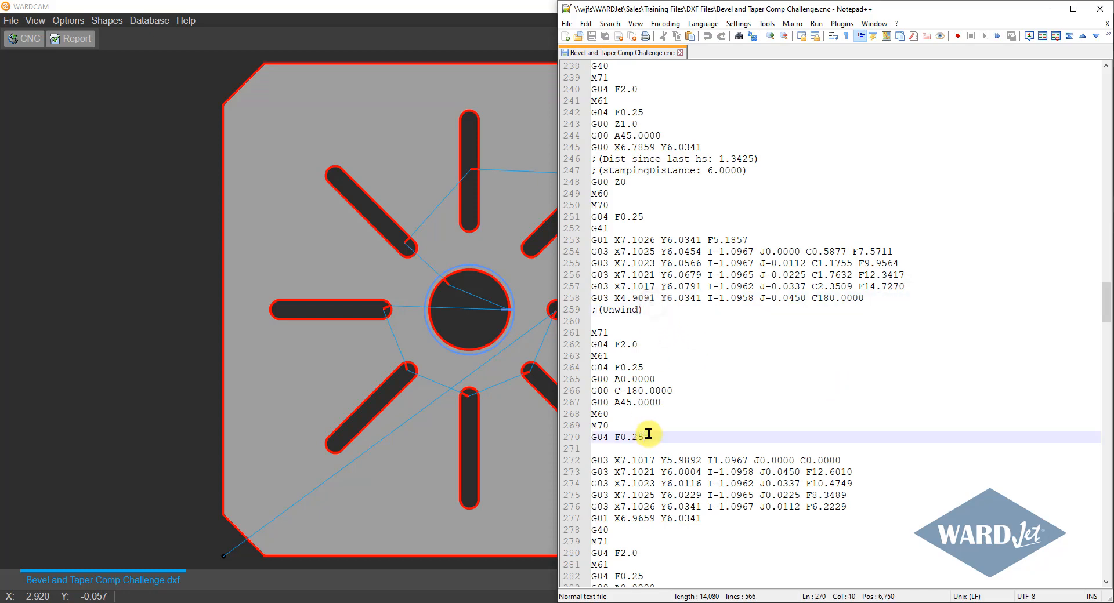
left_click(850, 460)
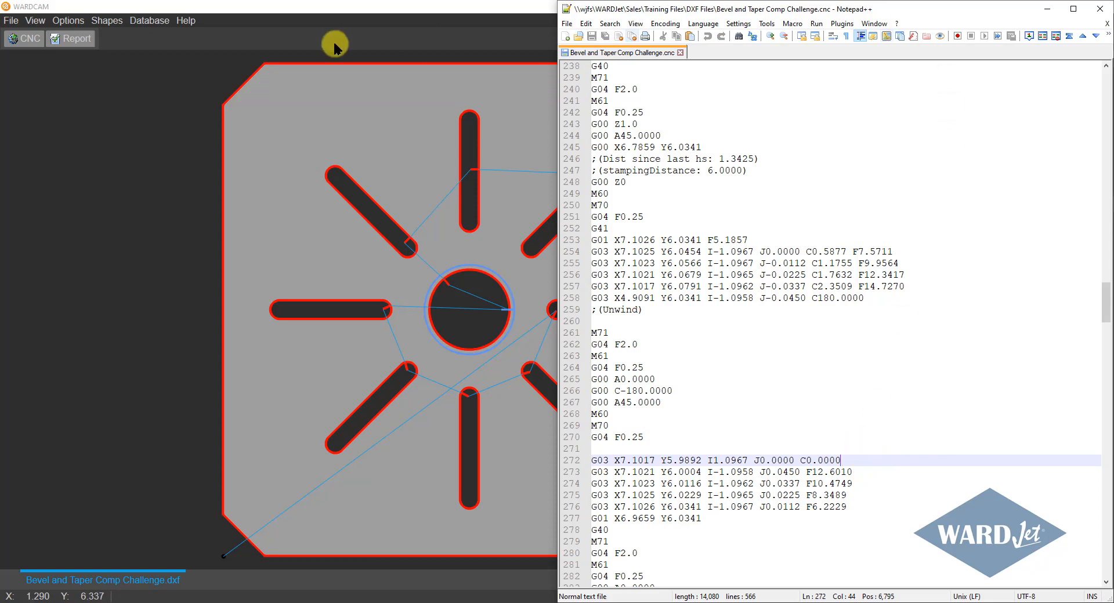
Return to WARDCAM, turn off ModalFeedRate in the Default group of the post variables and save the change.
left_click(293, 9)
left_click(75, 20)
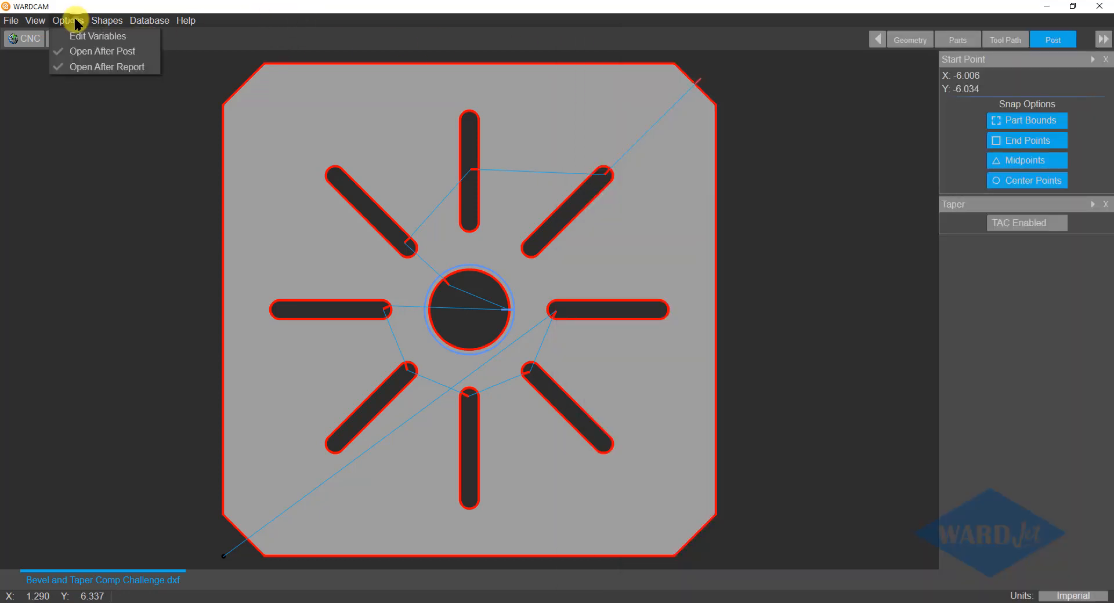
left_click(70, 36)
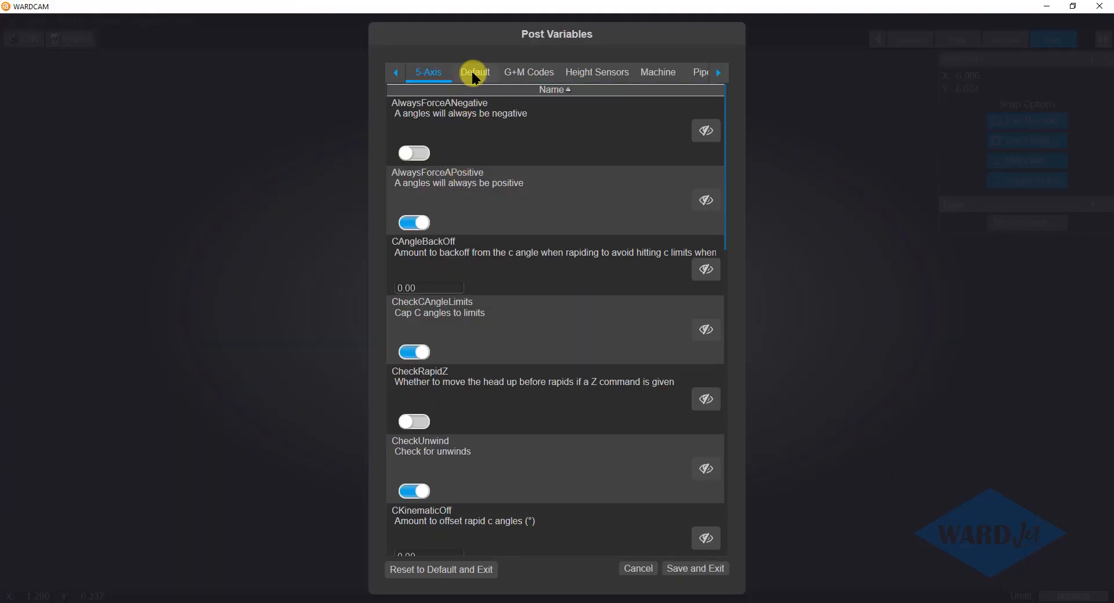
left_click(473, 74)
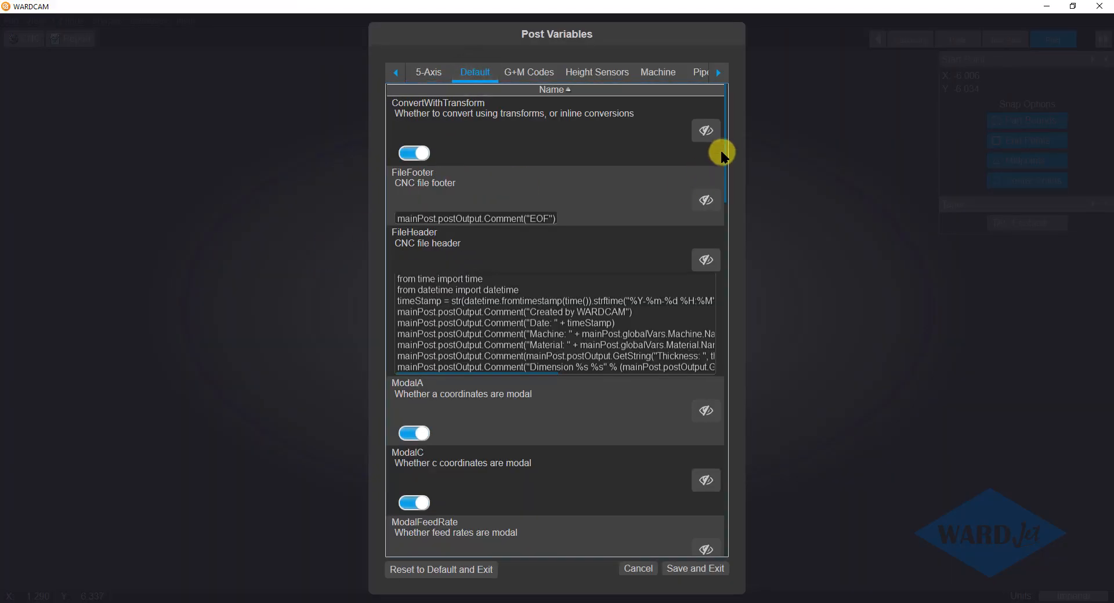
left_click_drag(721, 155, 725, 228)
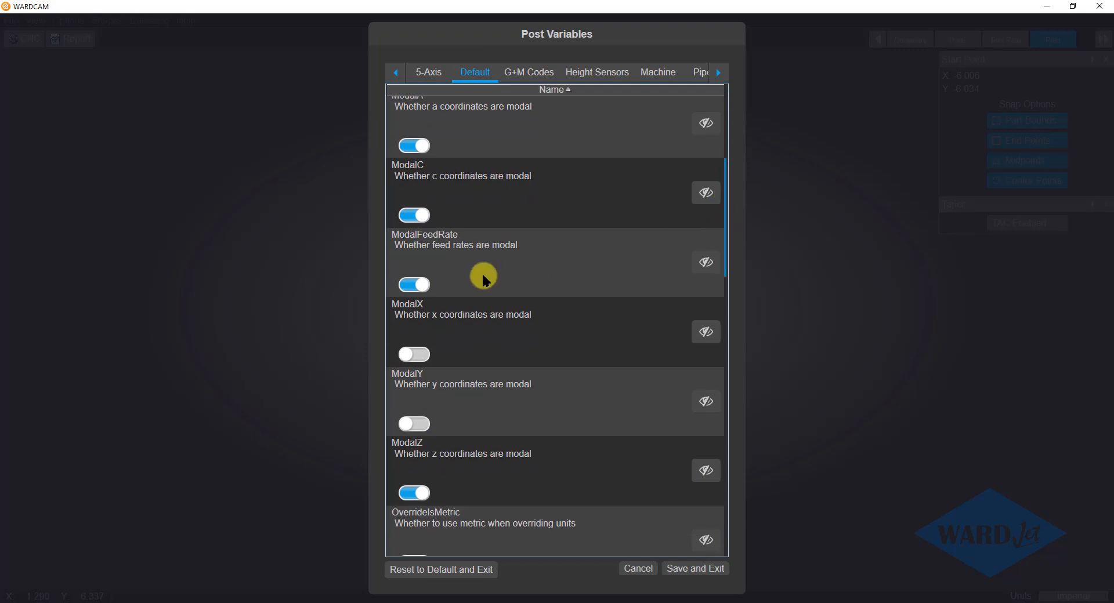
left_click(414, 284)
left_click(693, 567)
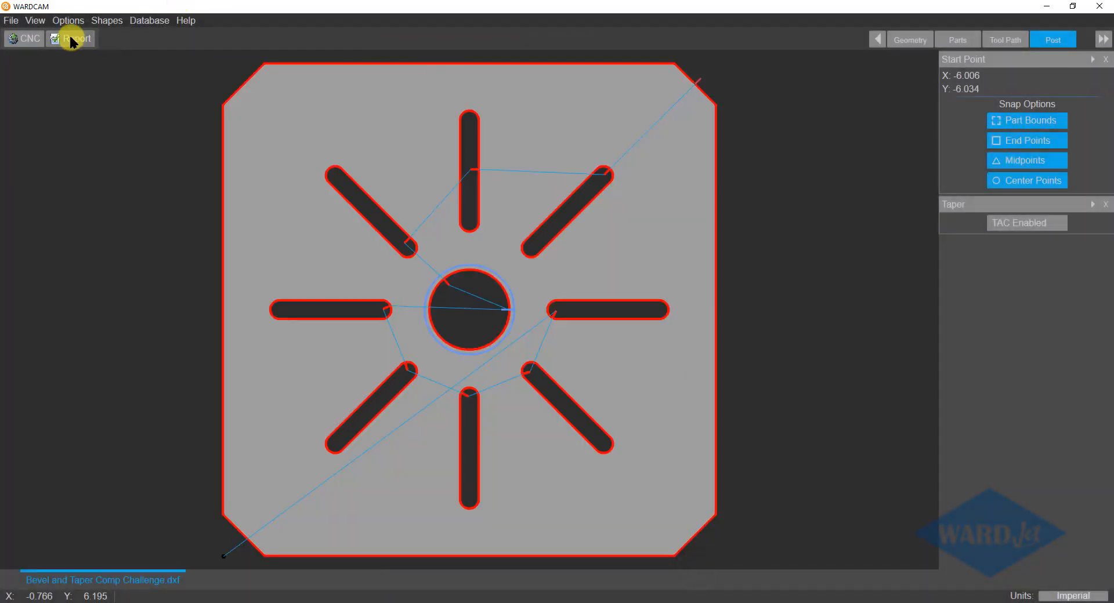
Repost the part over Bevel and Taper Comp Challenge.cnc, reload the code in Notepad++ and check the feed rate on line 272.
left_click(32, 40)
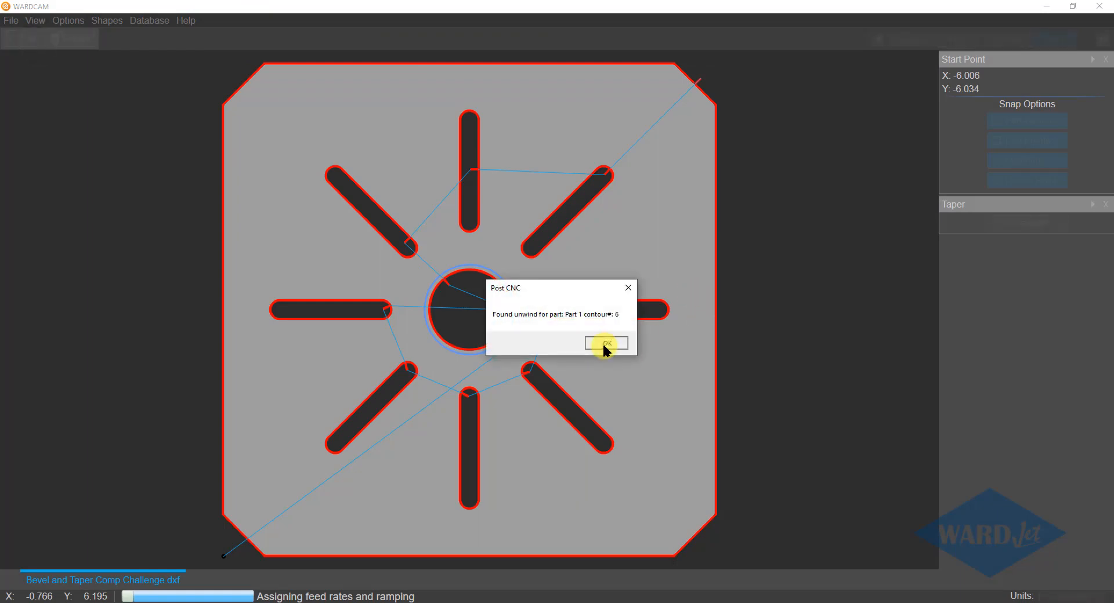
left_click(604, 343)
left_click(467, 499)
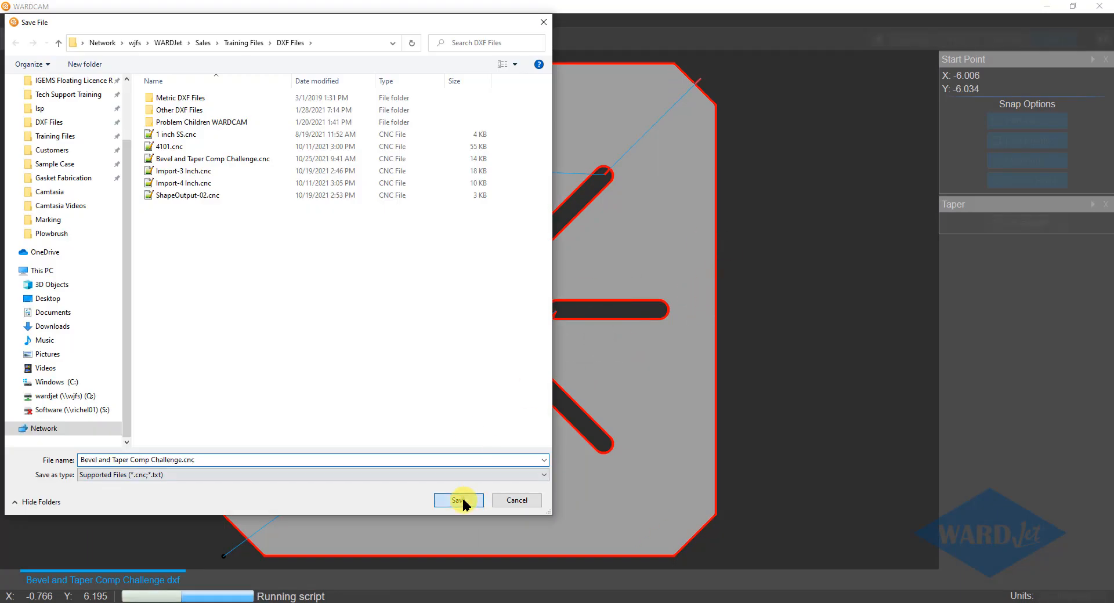
left_click(585, 308)
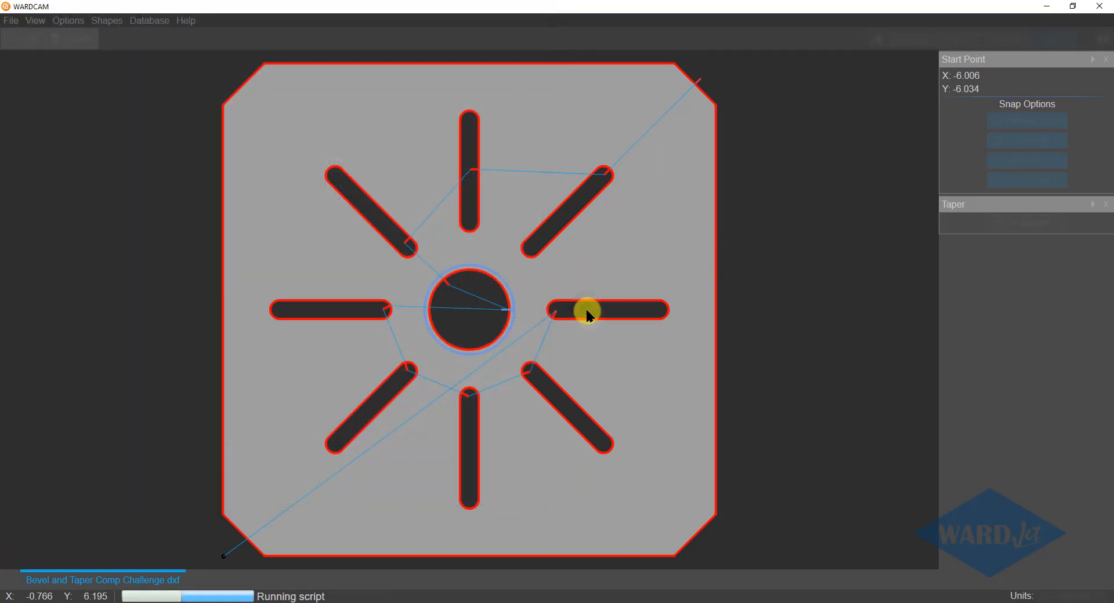
left_click(592, 356)
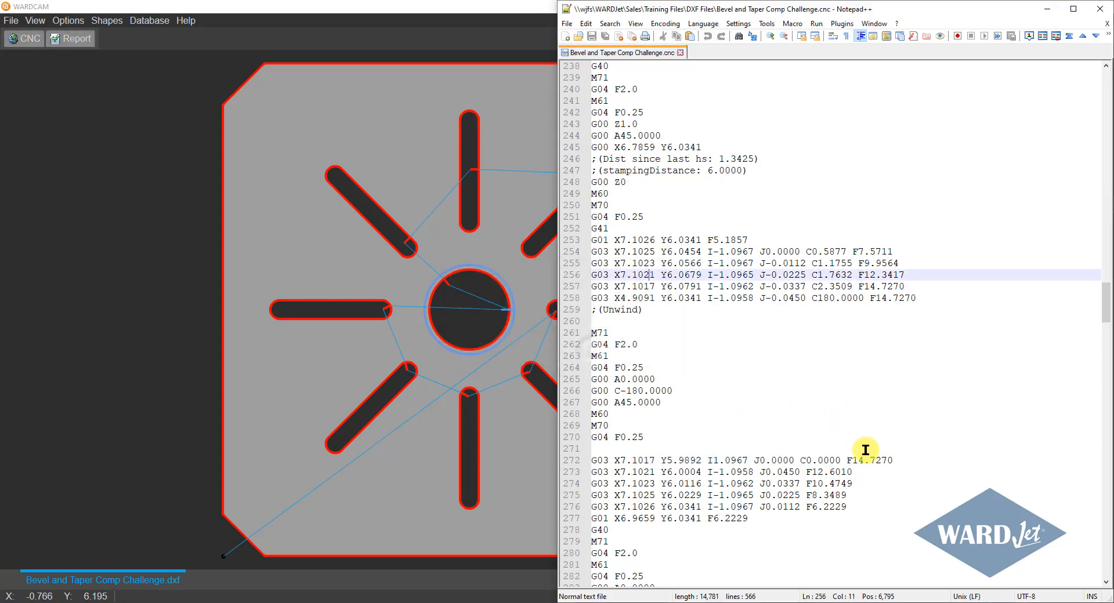
left_click_drag(896, 460, 851, 460)
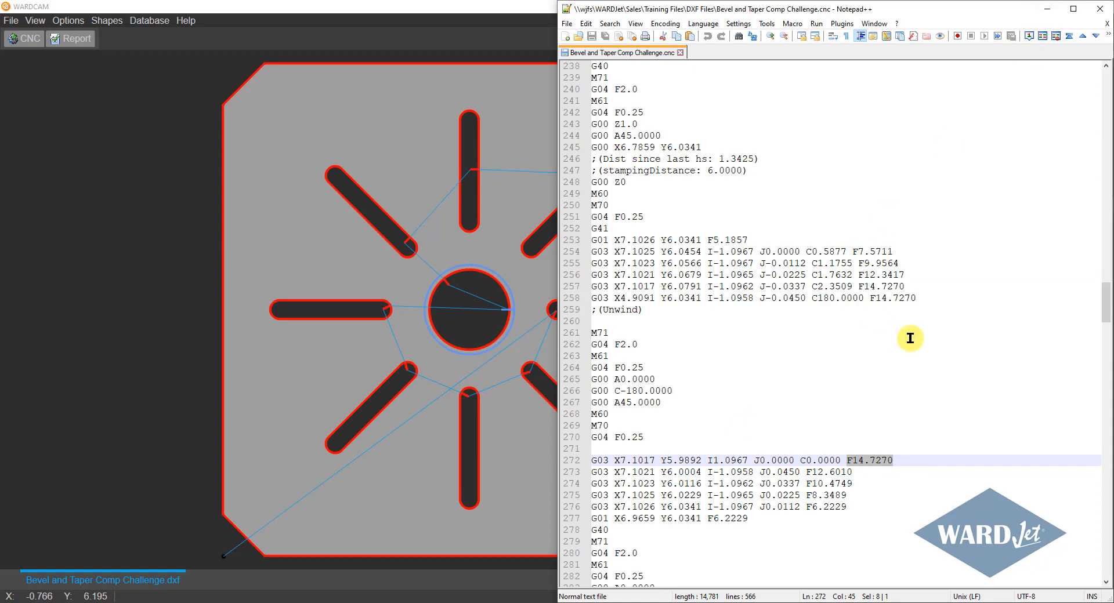
Back in WARDCAM, turn on PumpOnAtStart and PumpOffAtEnd in the Waterjet group of the post variables.
left_click(1047, 9)
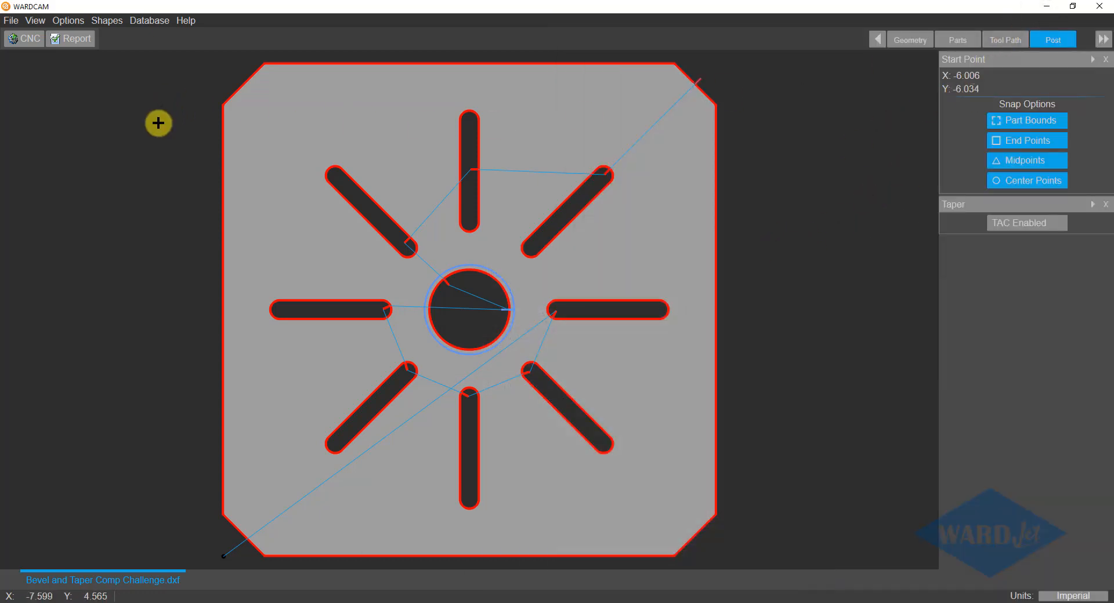
left_click(70, 21)
left_click(75, 36)
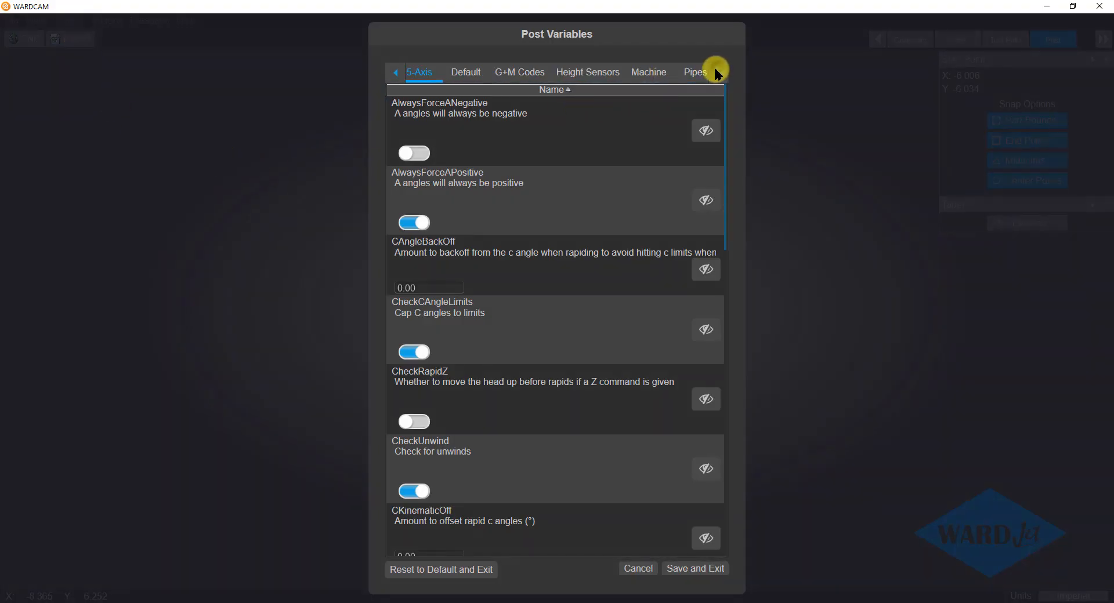
left_click(717, 71)
left_click(717, 70)
left_click(717, 71)
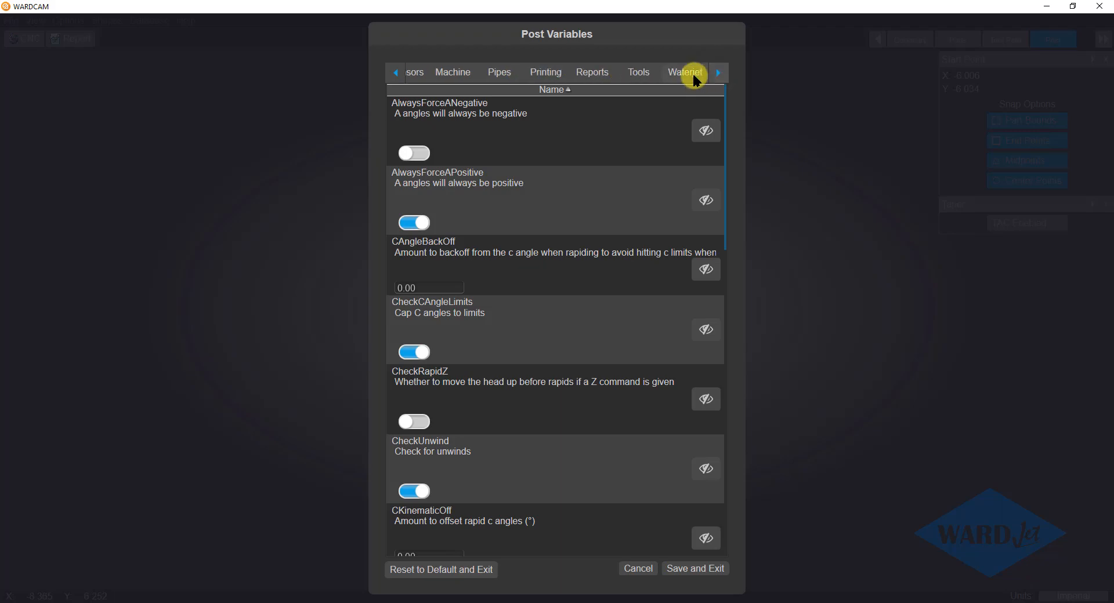
left_click(695, 78)
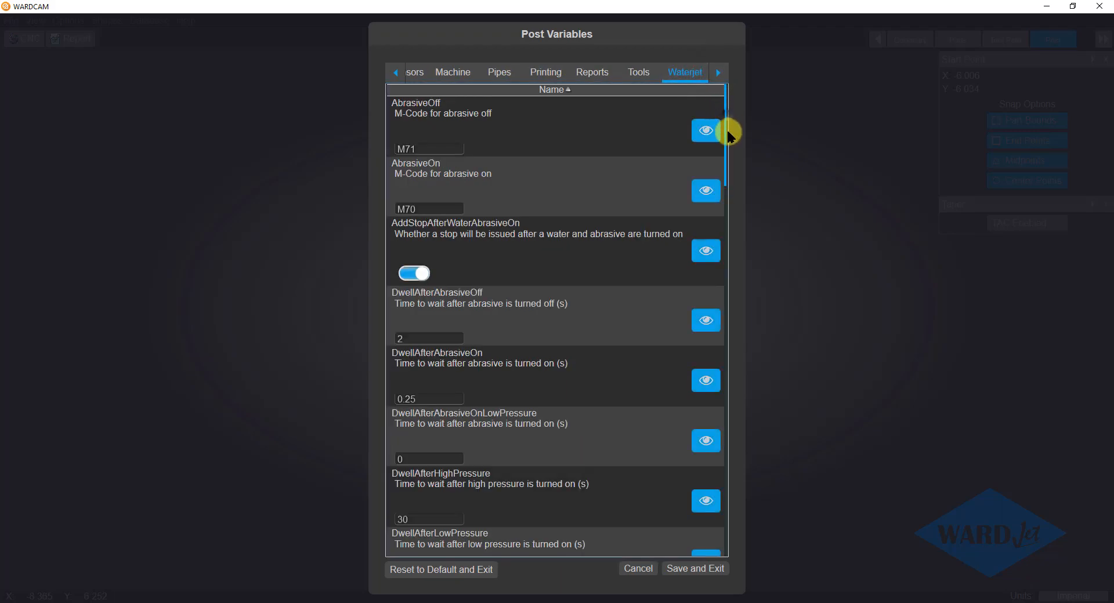
left_click_drag(724, 164, 716, 507)
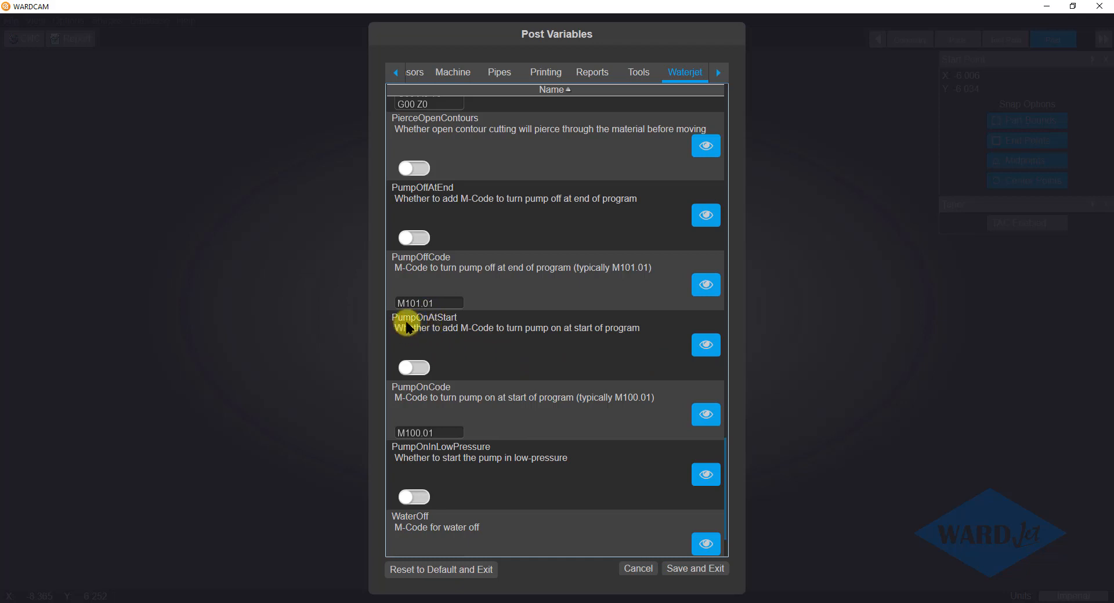
left_click(415, 368)
left_click(419, 235)
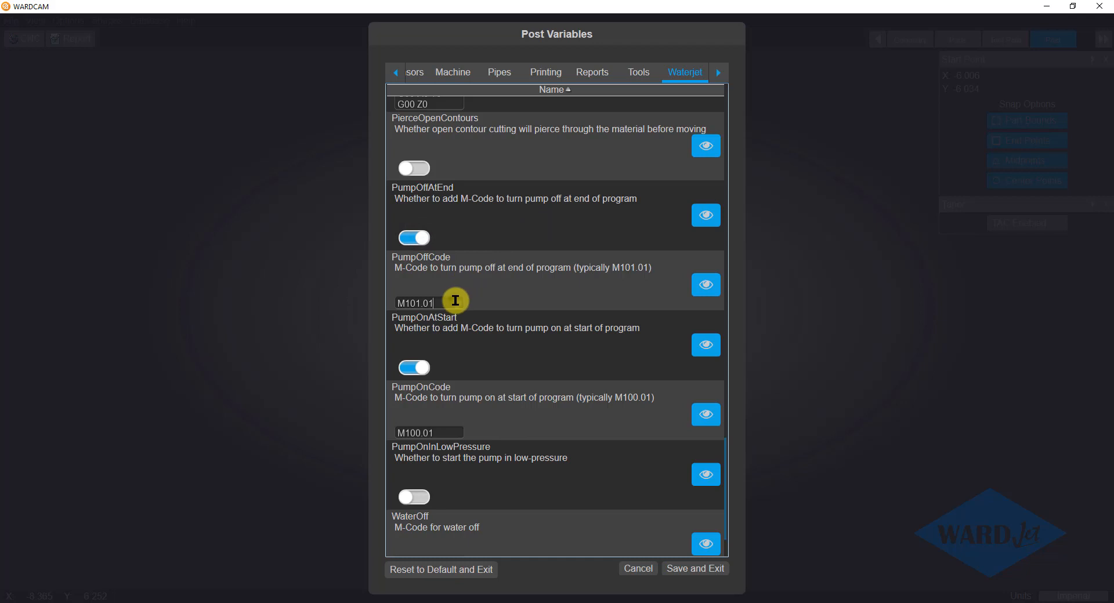
left_click(446, 431)
Examine the DwellAfterPumpOnHighPressure and DwellAfterPumpOnLowPressure times in the Waterjet variables.
scroll(515, 343, "up", 6)
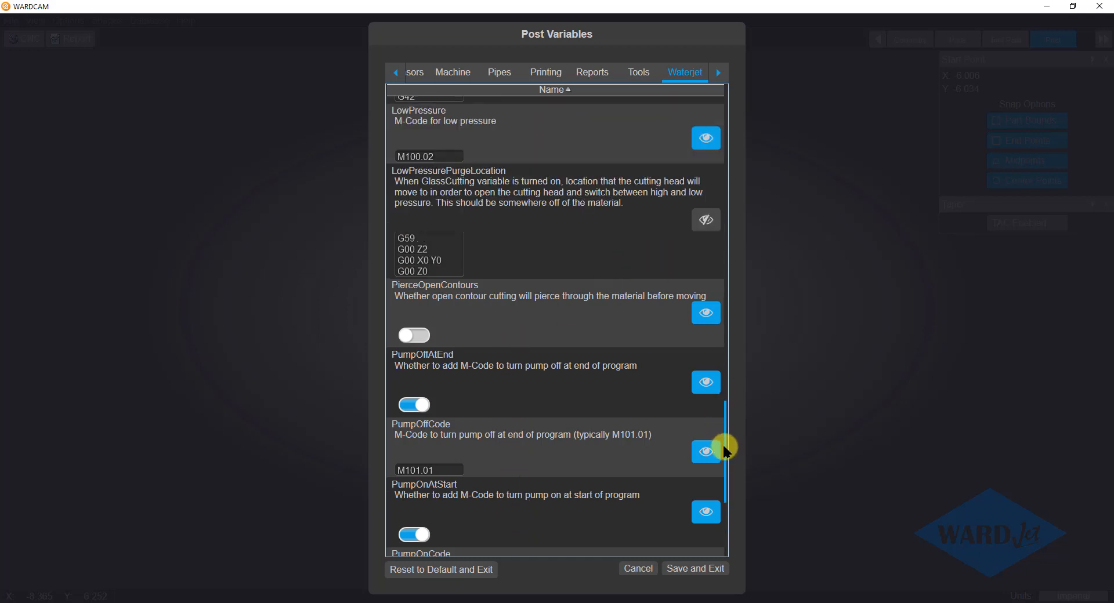
left_click_drag(726, 451, 741, 268)
left_click_drag(741, 261, 742, 260)
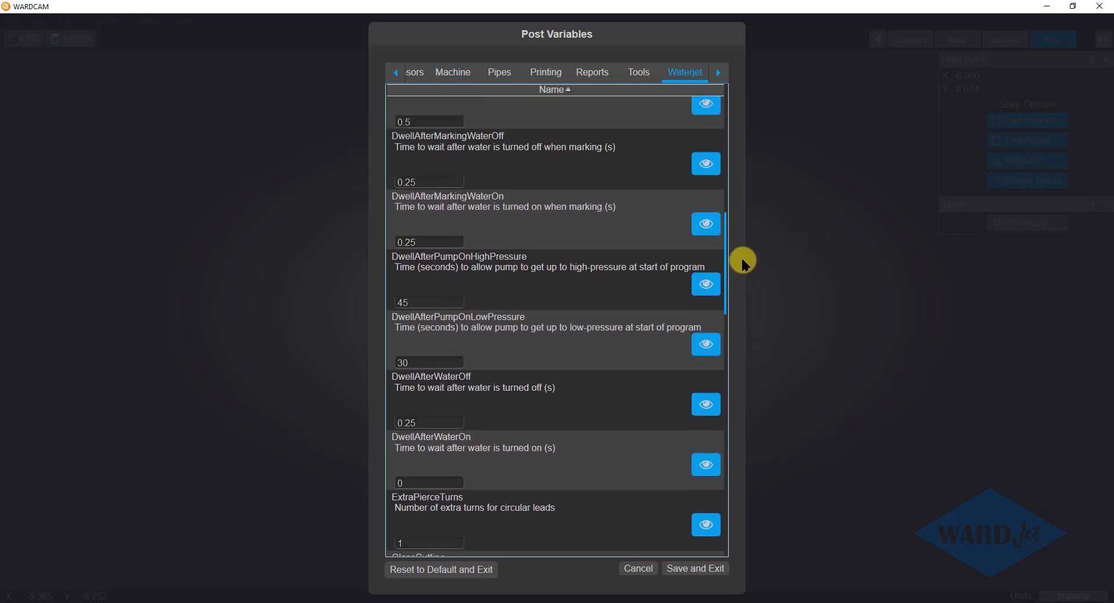
left_click(420, 357)
scroll(425, 371, "up", 1)
scroll(427, 379, "up", 4)
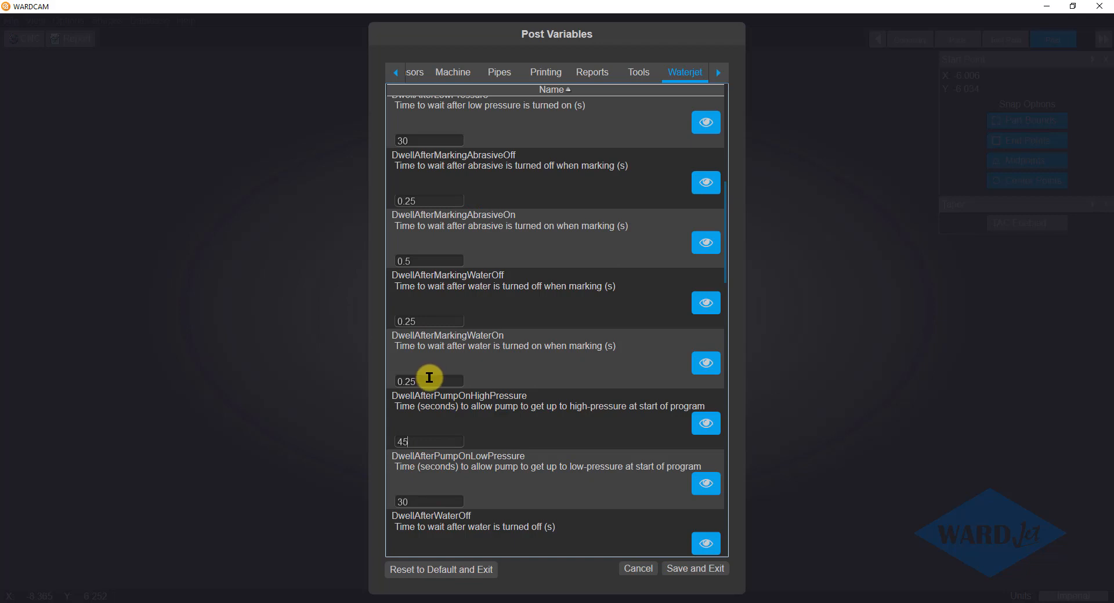
Set DwellAfterHighPressure to 20 seconds and DwellAfterLowPressure to 15 seconds, and save the post variables.
scroll(430, 378, "up", 1)
scroll(437, 369, "up", 1)
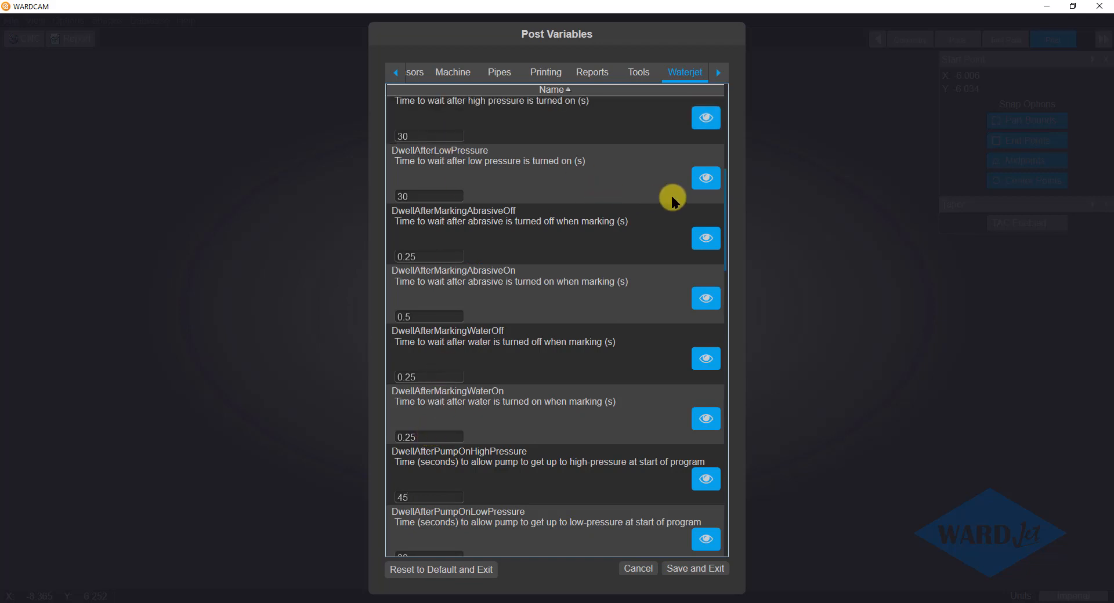
scroll(725, 204, "up", 4)
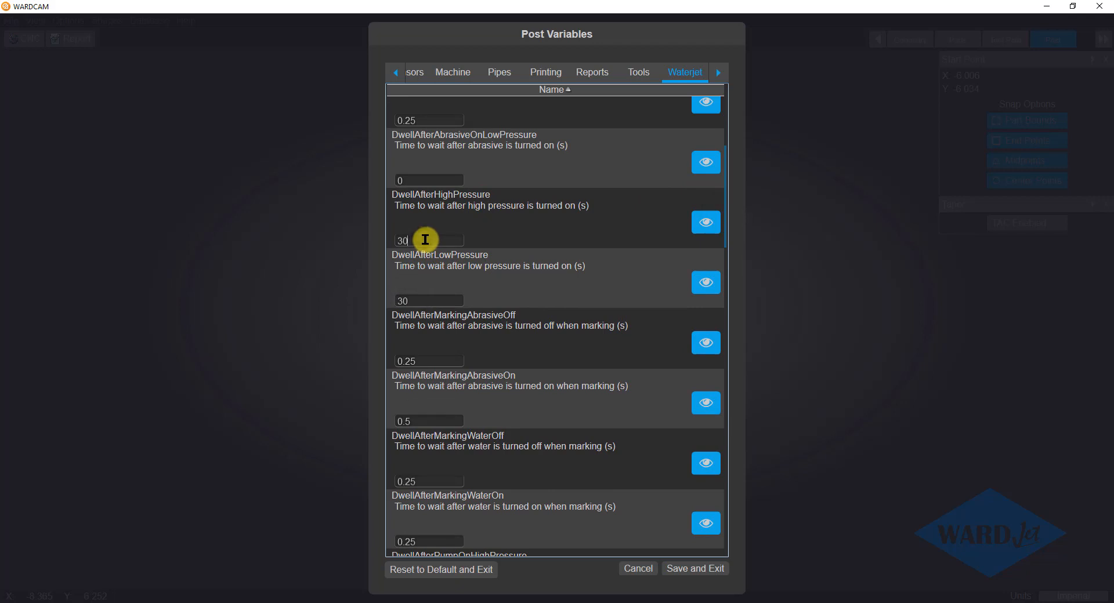
left_click_drag(423, 240, 384, 246)
type("20")
left_click_drag(428, 301, 387, 309)
type("15")
left_click_drag(723, 180, 729, 459)
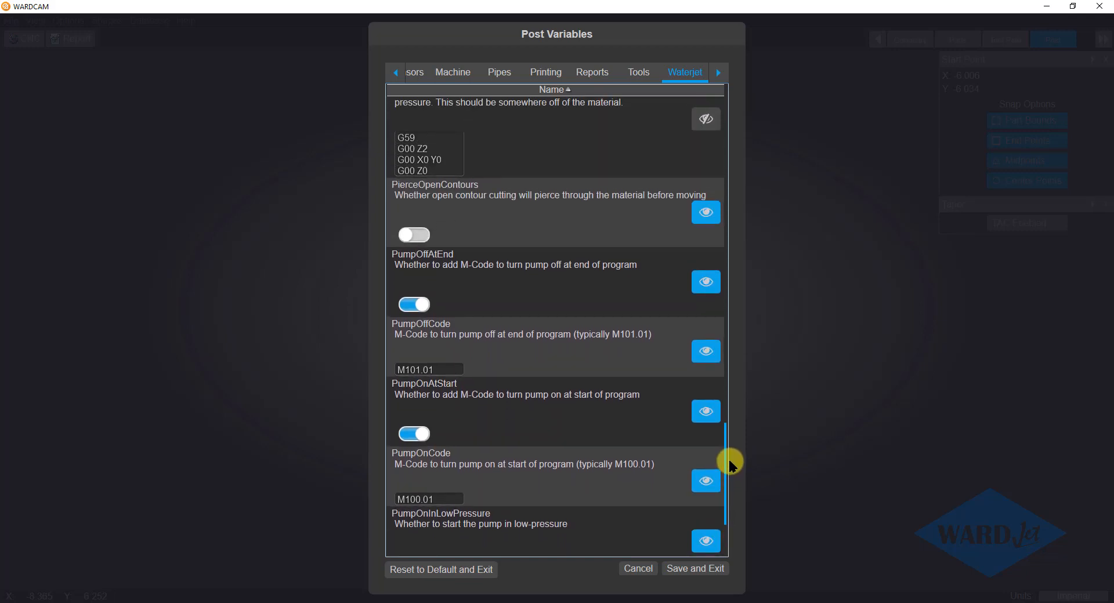
left_click_drag(728, 457, 682, 471)
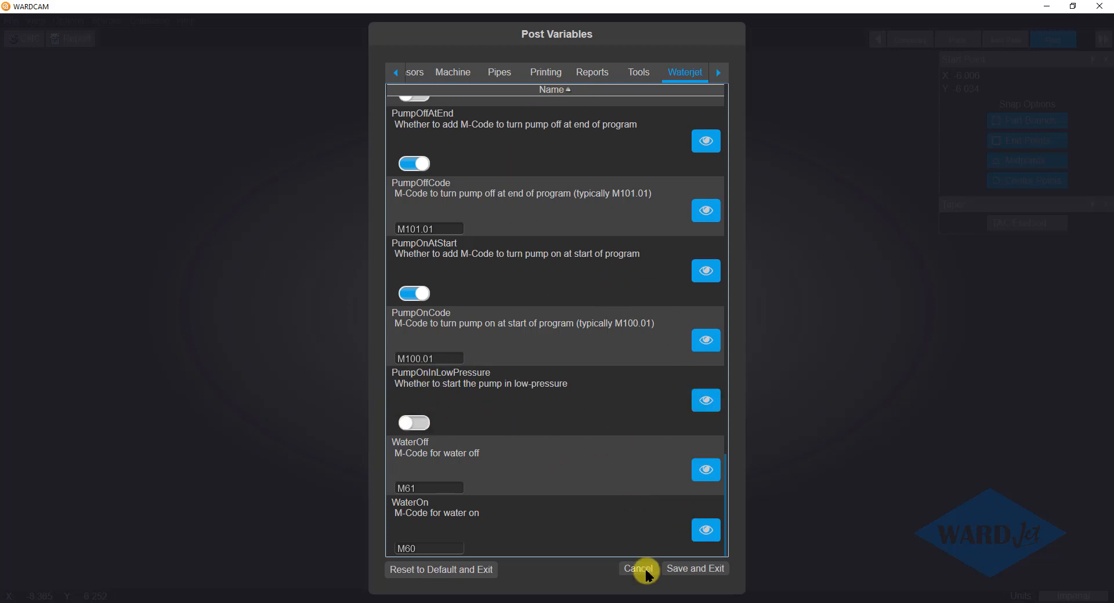
left_click(690, 568)
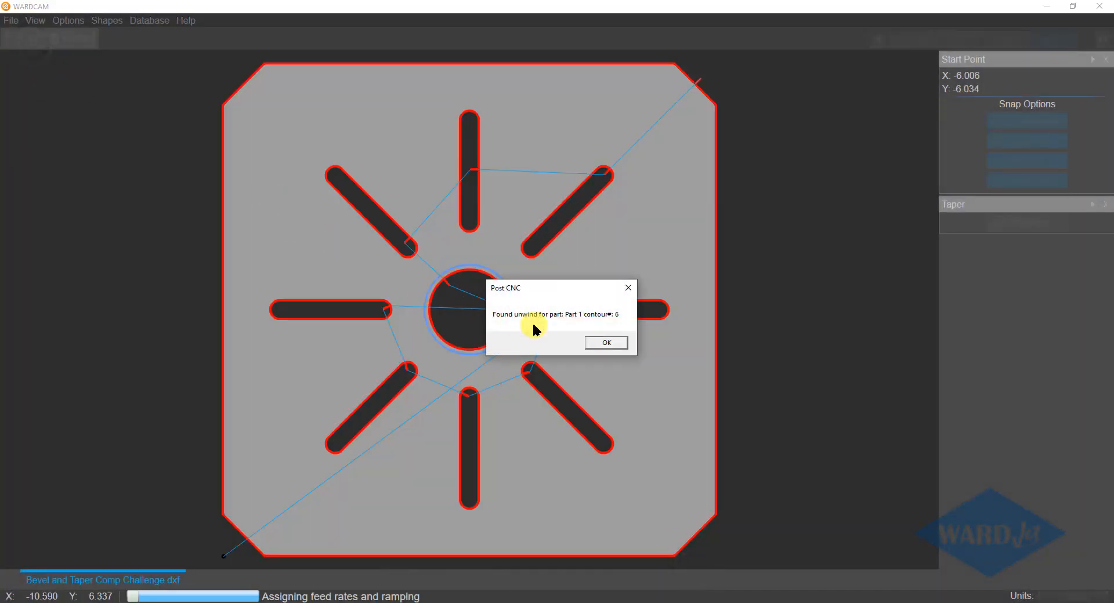
Repost the part with the new pump settings, overwriting Bevel and Taper Comp Challenge.cnc, and reload it in Notepad++.
left_click(591, 340)
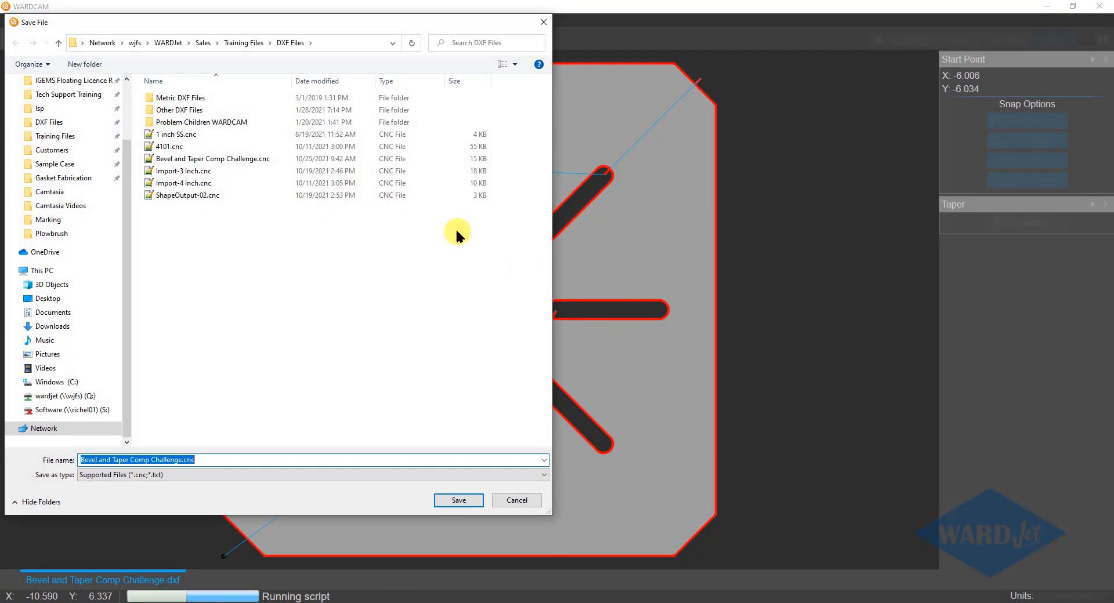
left_click(455, 498)
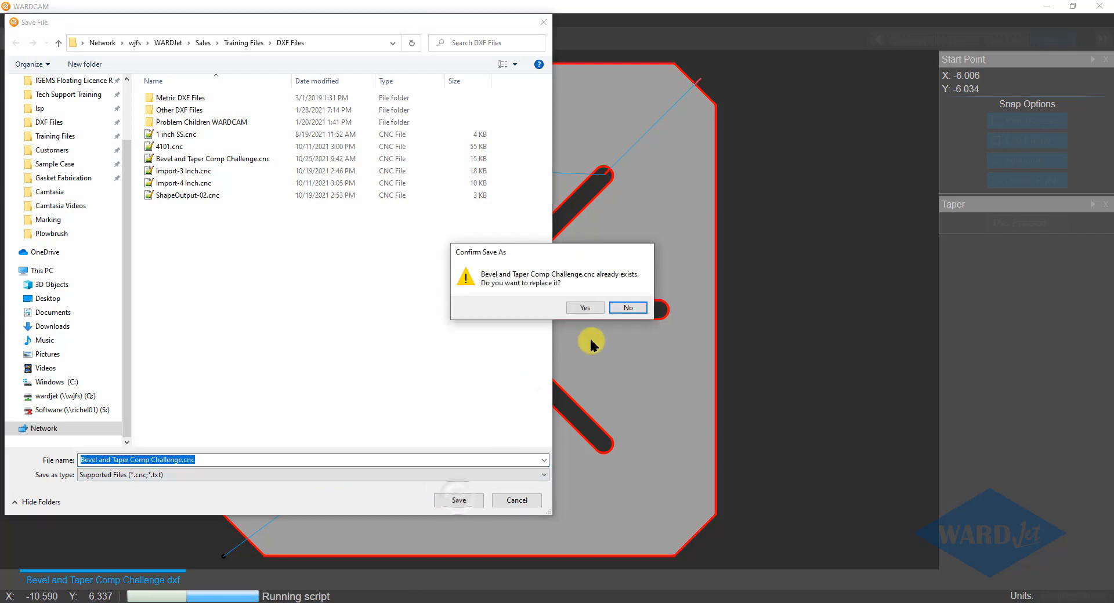
left_click(595, 308)
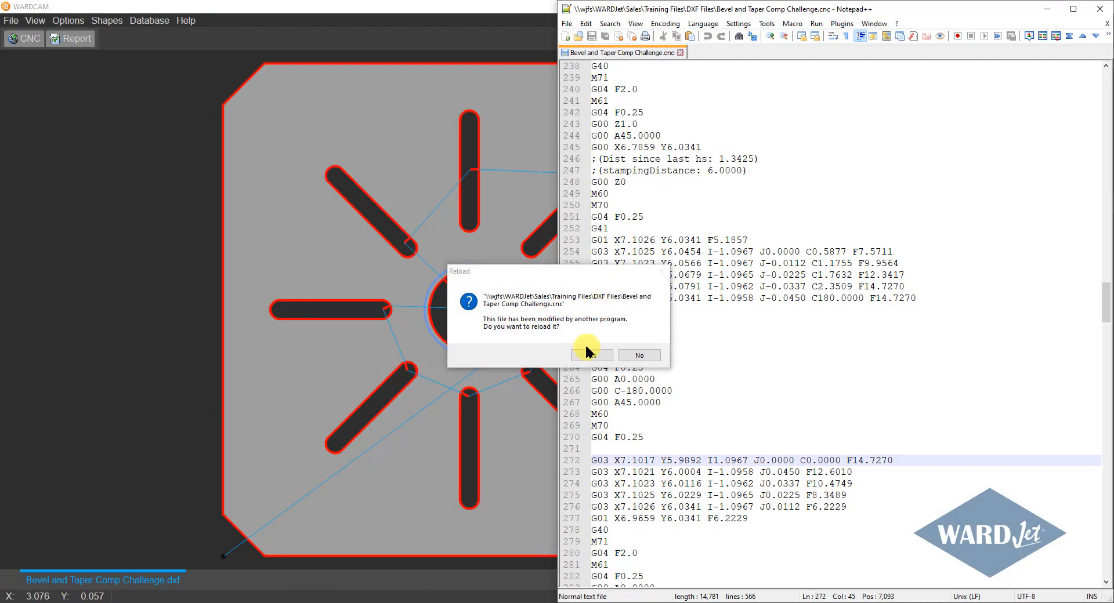
left_click(589, 354)
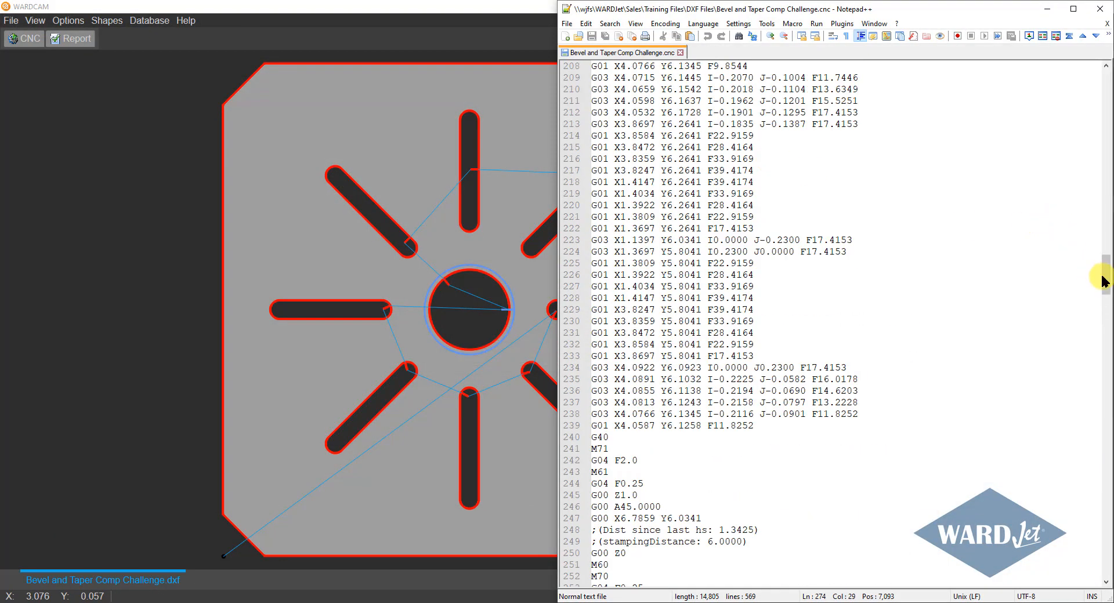
Check the pump-on code M100.01 and its dwell at the program start, and the pump-off code M101.01 at the end.
left_click_drag(1104, 278, 1106, 74)
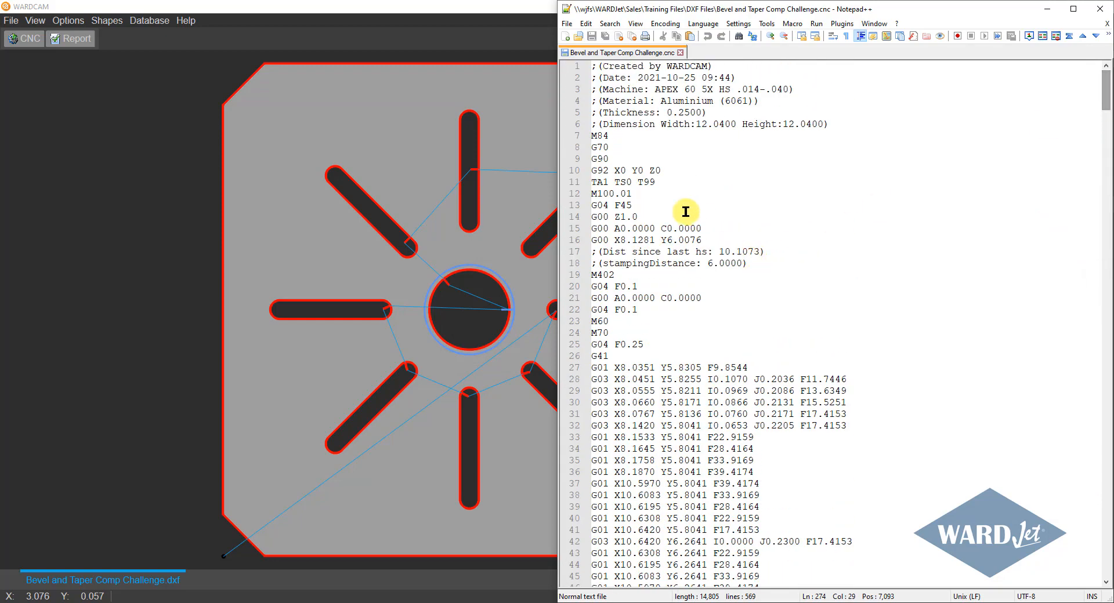
left_click_drag(637, 194, 602, 208)
left_click(634, 206)
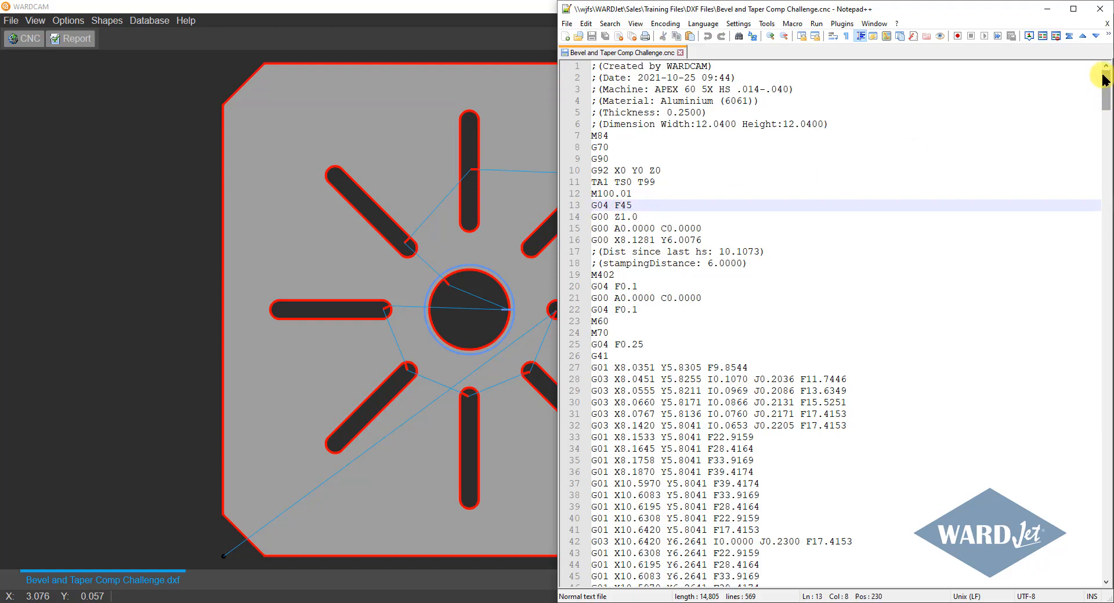
left_click_drag(1104, 80, 1093, 559)
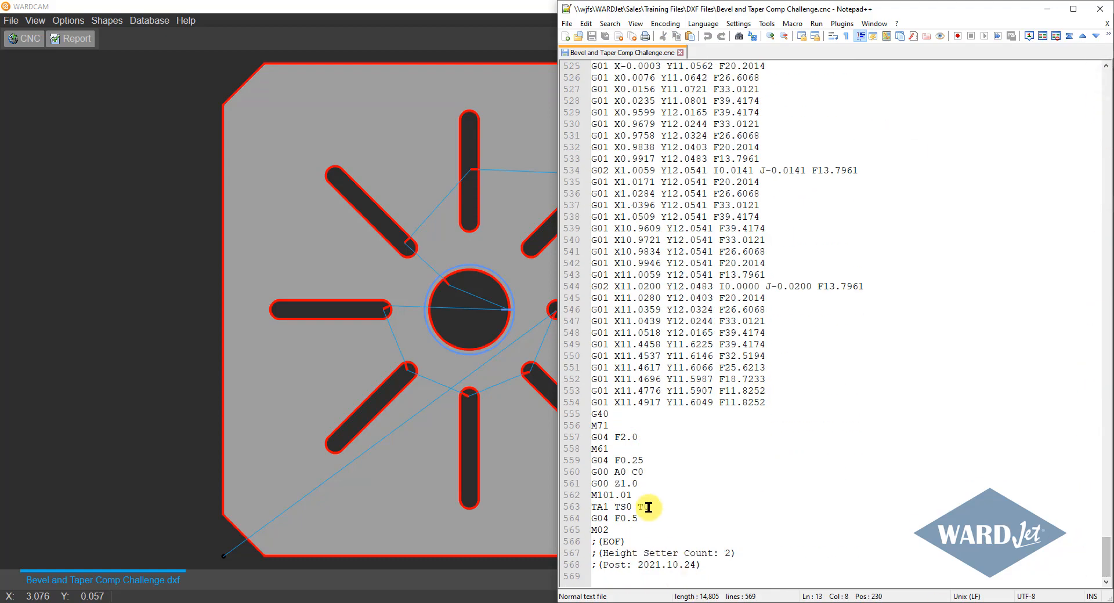
left_click_drag(636, 494, 570, 495)
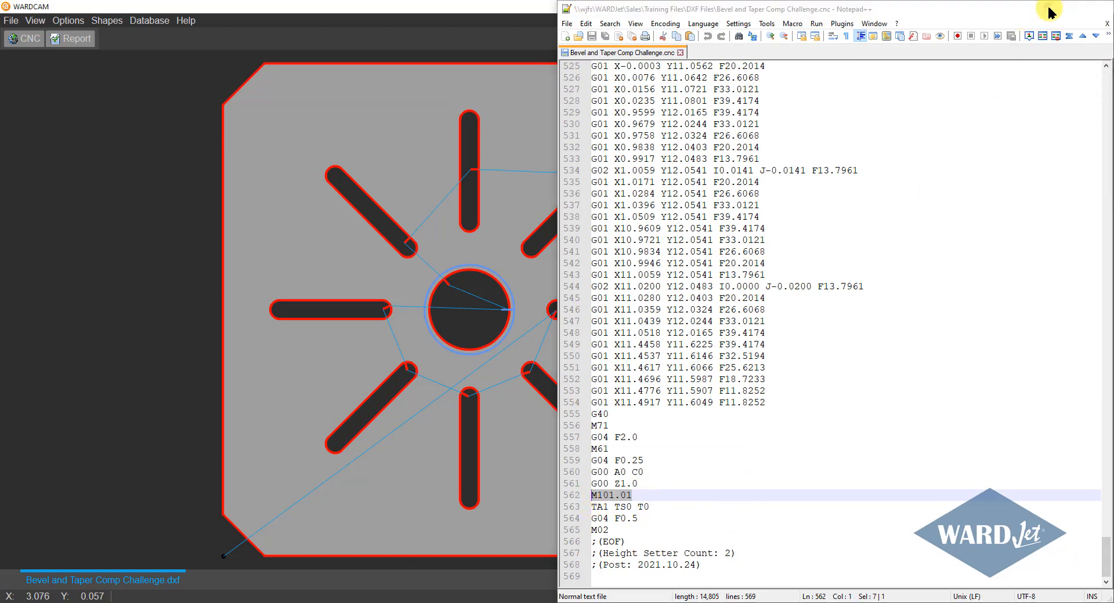
Switch to WARDCAM, show and enable PromptForWorkOffset in the Default post variables, and save the changes.
left_click(1047, 9)
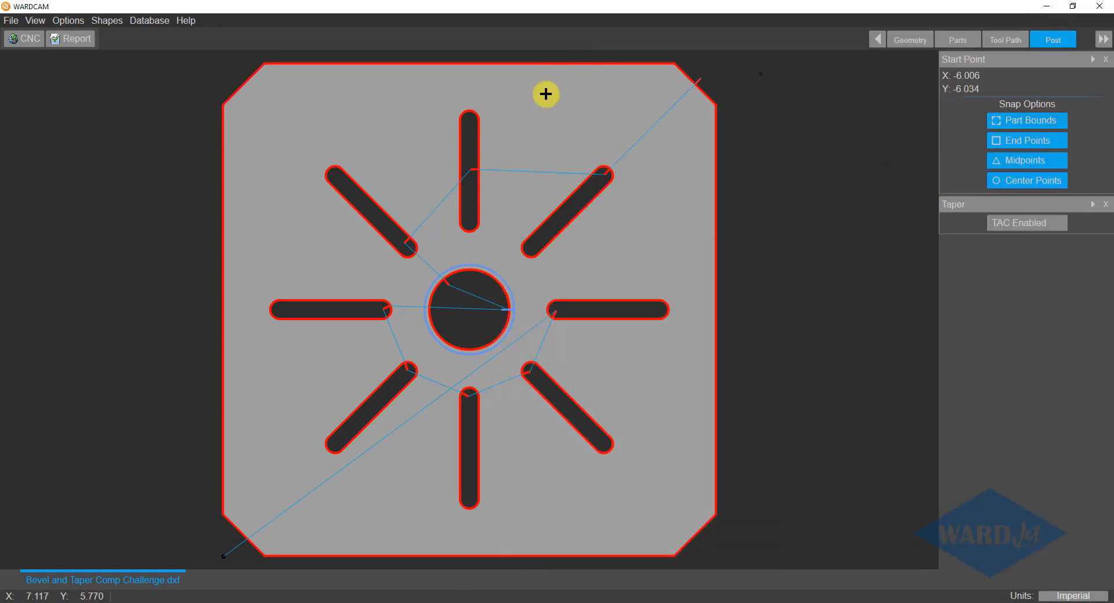
left_click(68, 21)
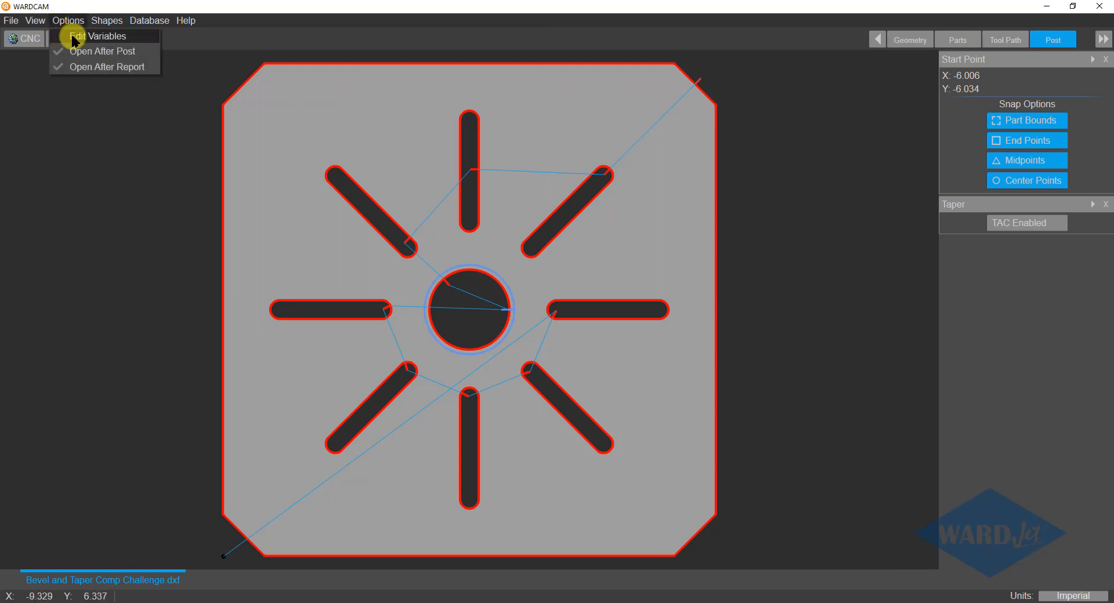
left_click(71, 37)
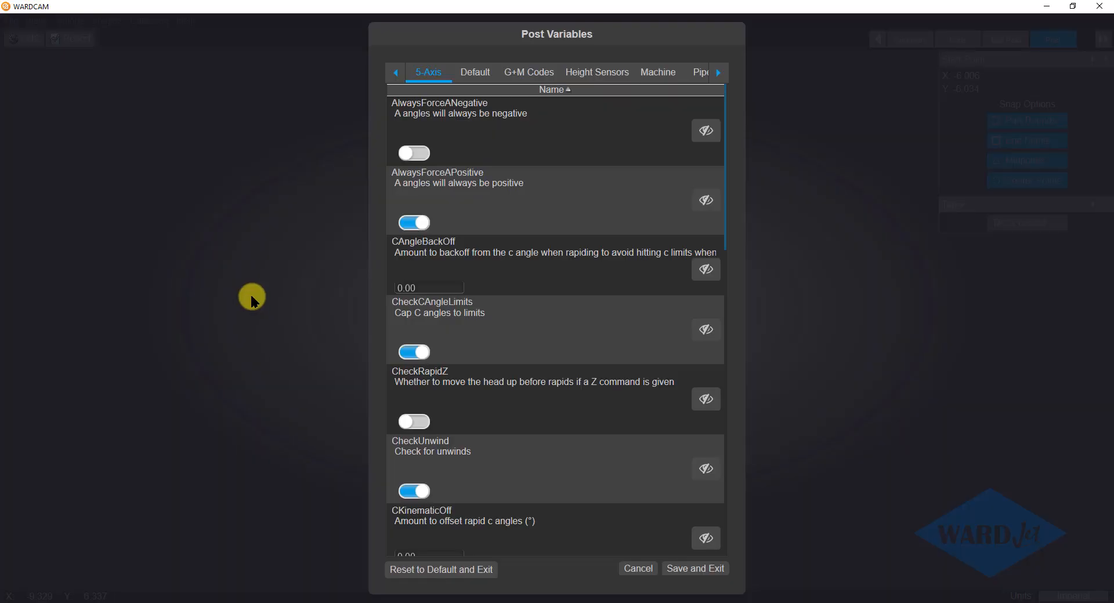
left_click(475, 72)
left_click(726, 163)
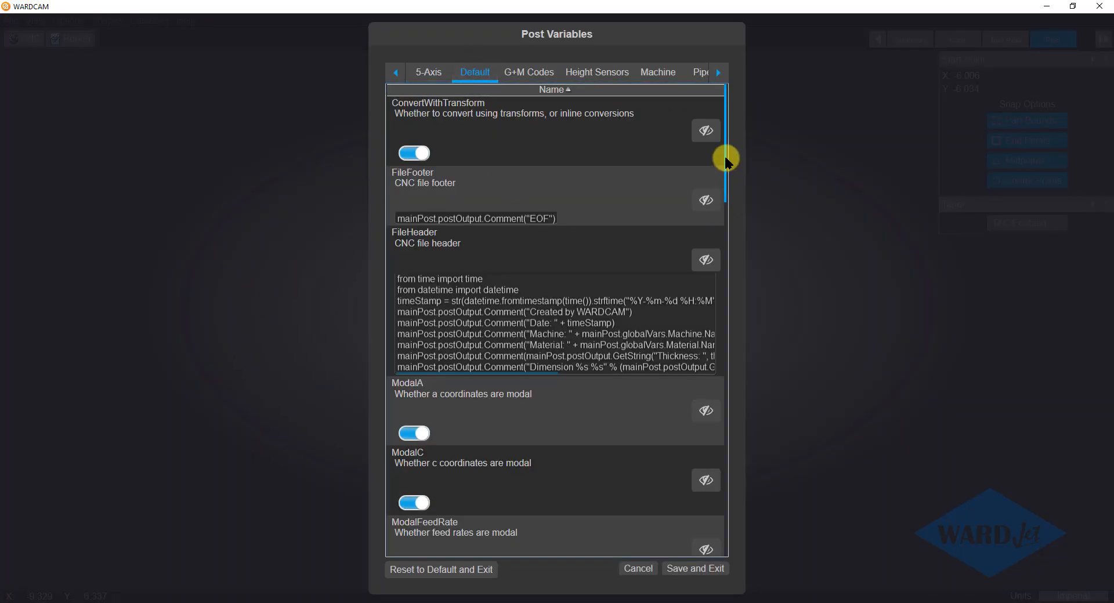
left_click_drag(725, 158, 732, 433)
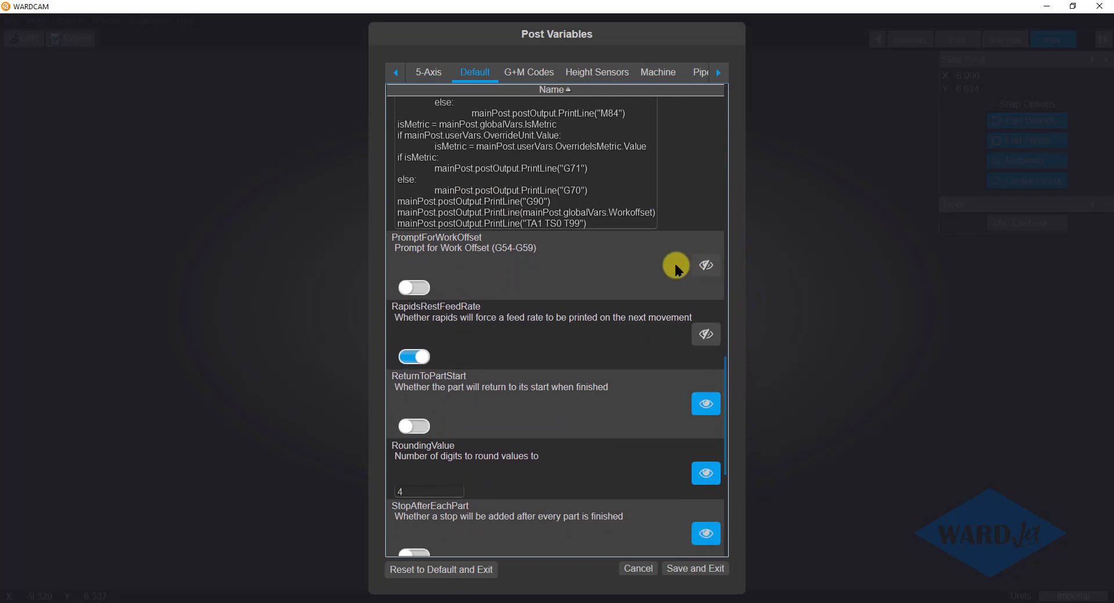
left_click(706, 266)
left_click(418, 290)
left_click(667, 570)
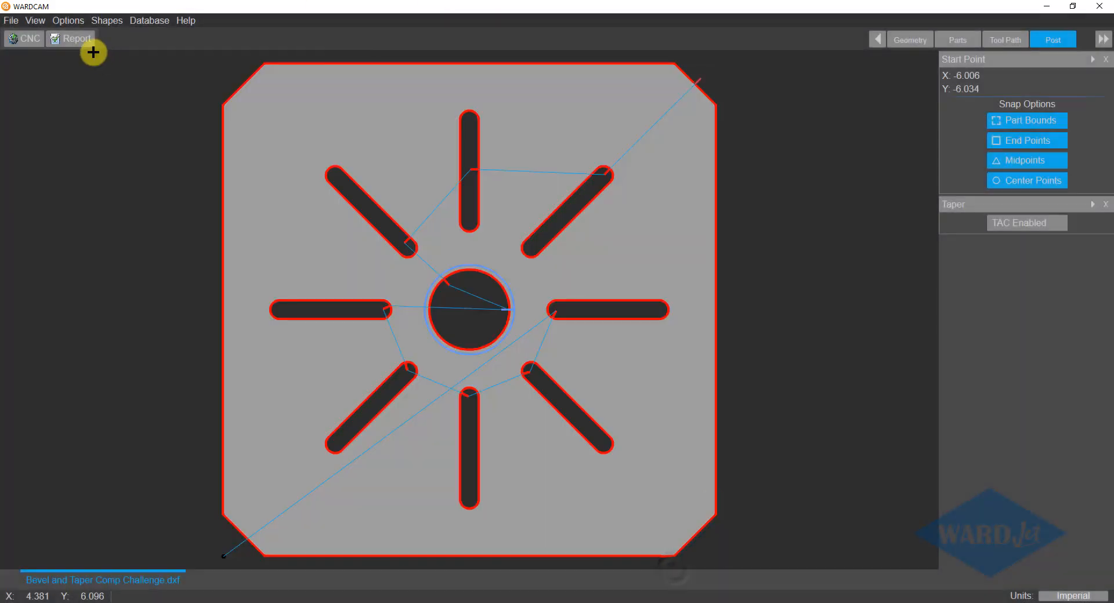
Repost the beveled part with work offset G54, overwriting Bevel and Taper Comp Challenge.cnc, and reload it in Notepad++.
left_click(25, 36)
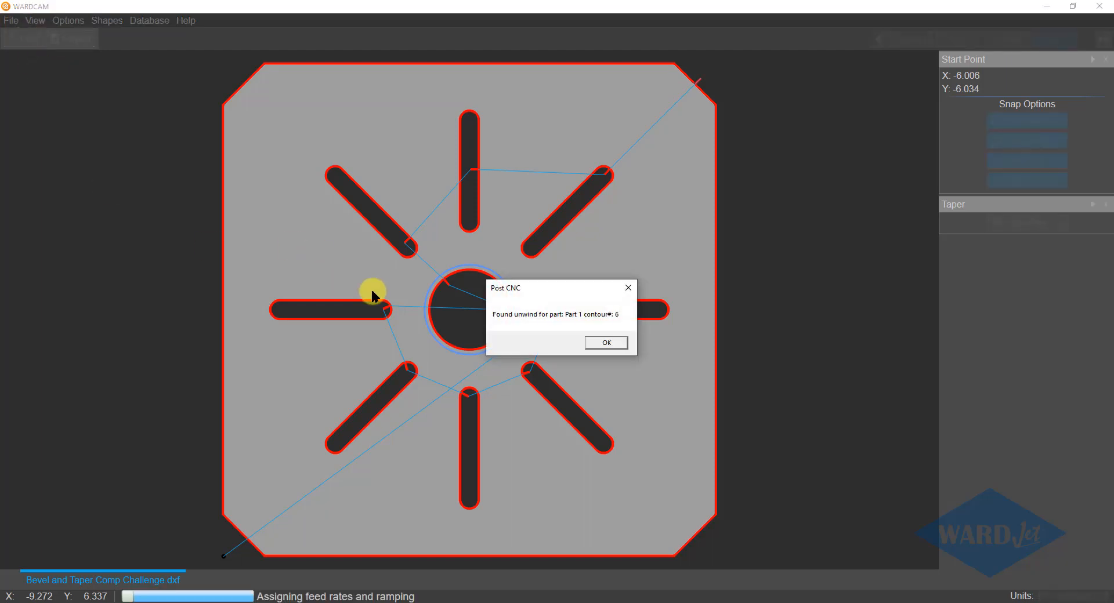
left_click(593, 339)
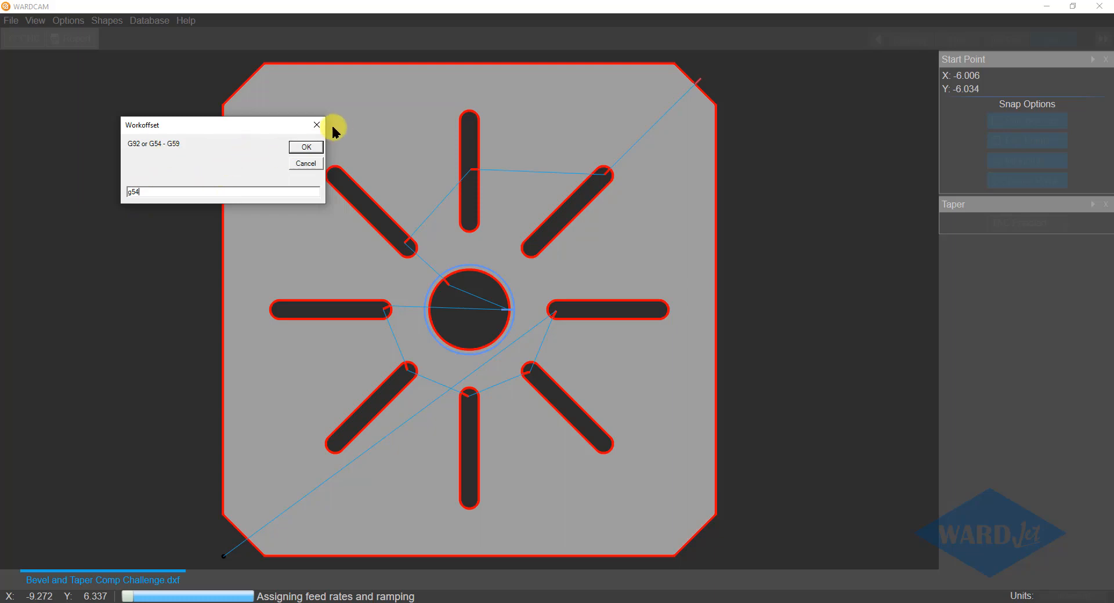
left_click(303, 147)
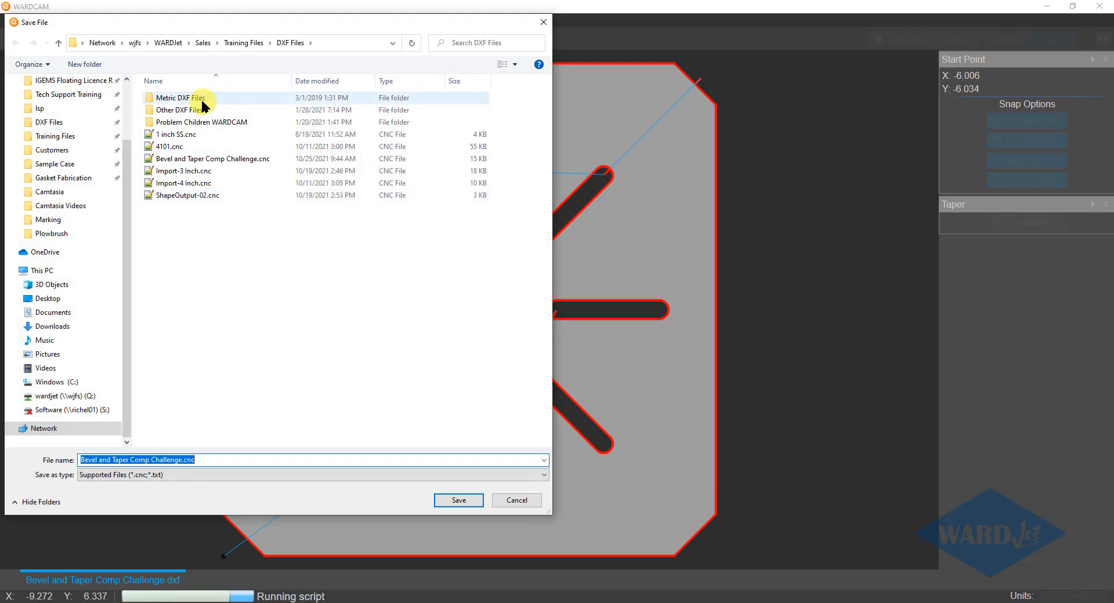
left_click(457, 498)
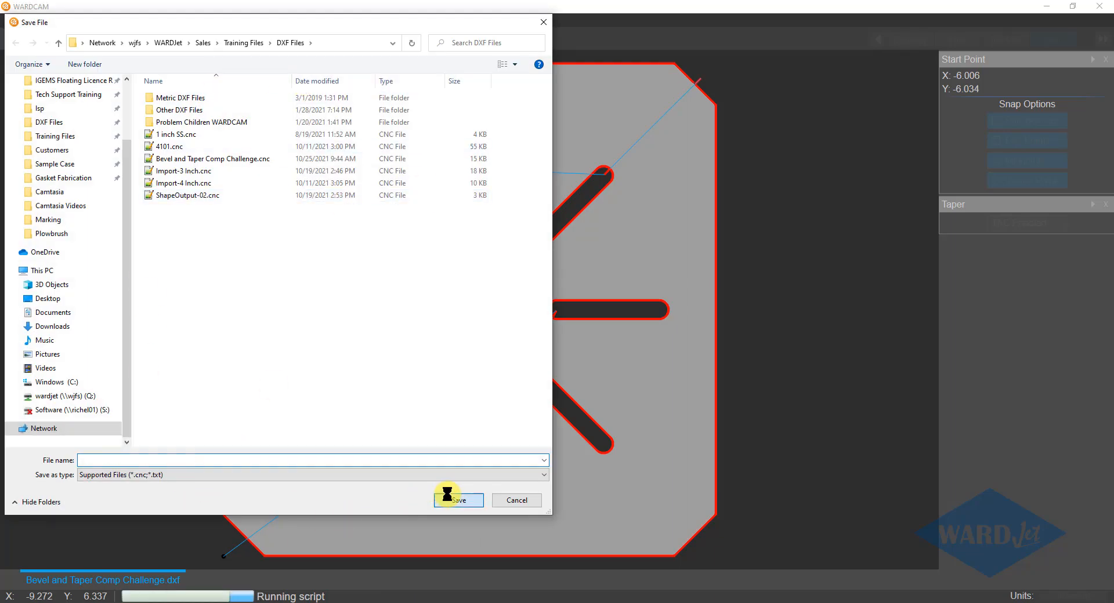
left_click(585, 308)
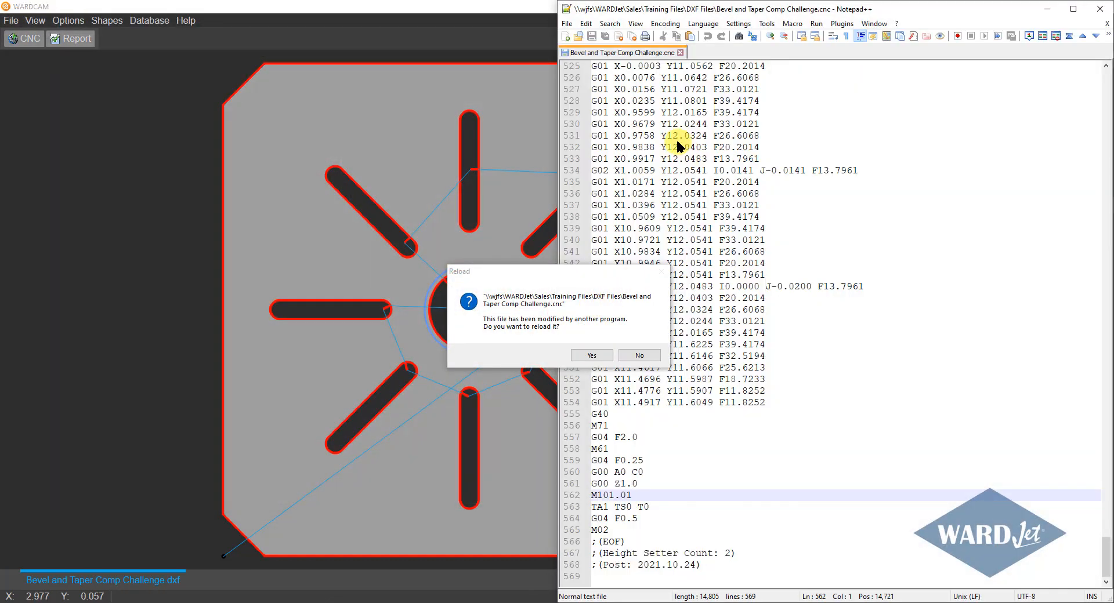
left_click(602, 355)
Check the work offset line at the beginning of the reposted program.
left_click_drag(1106, 545, 1107, 64)
left_click_drag(620, 170, 577, 171)
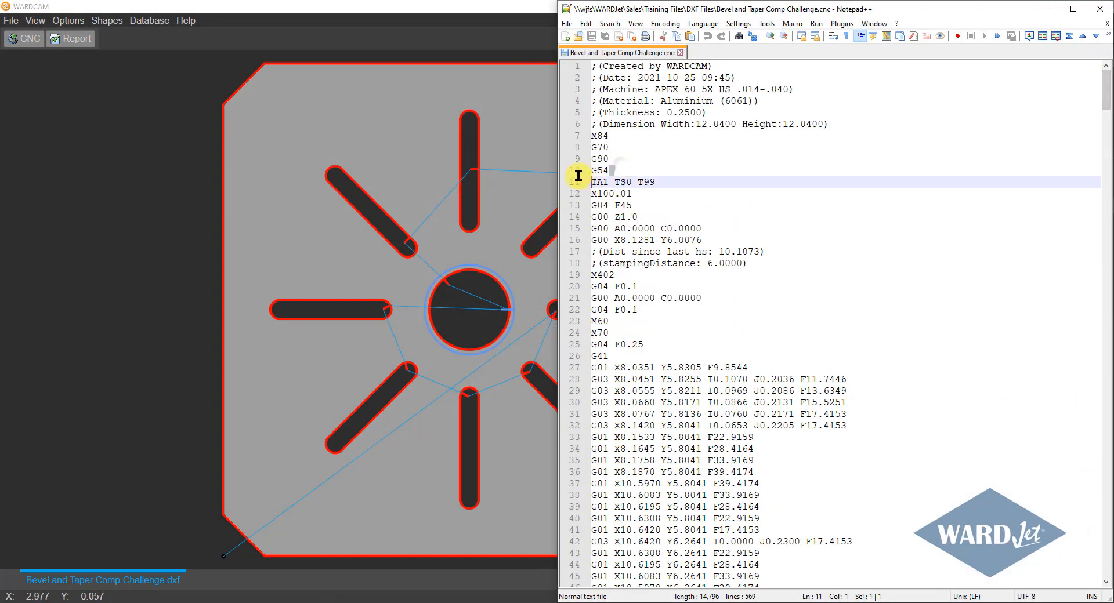
left_click(663, 220)
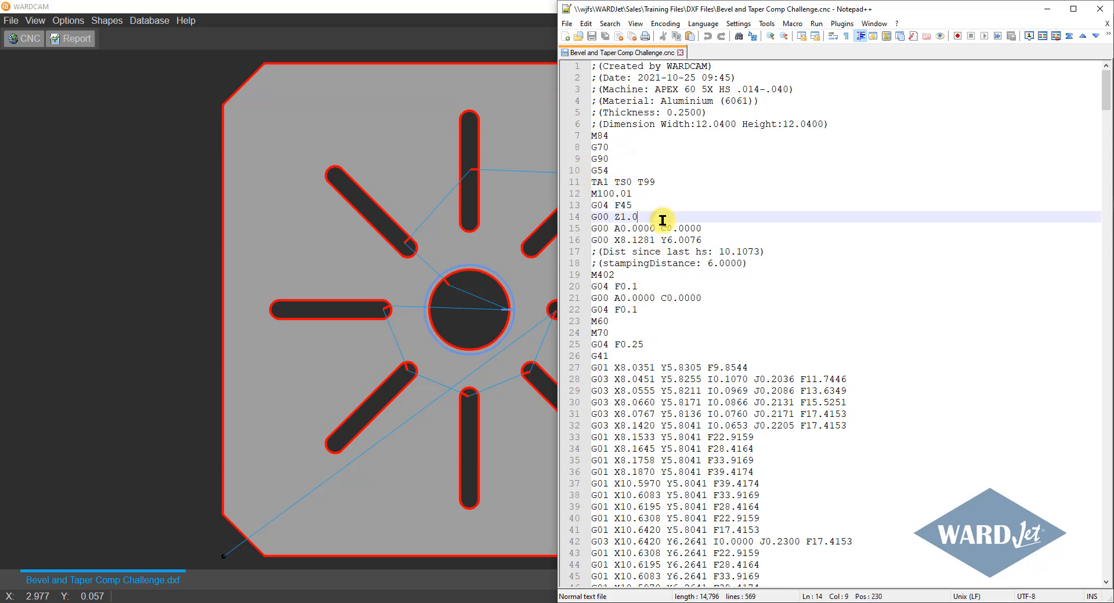
Return to WARDCAM, go to the GlassCutting setting in the Waterjet post variables, and make sure it is on.
left_click(1047, 11)
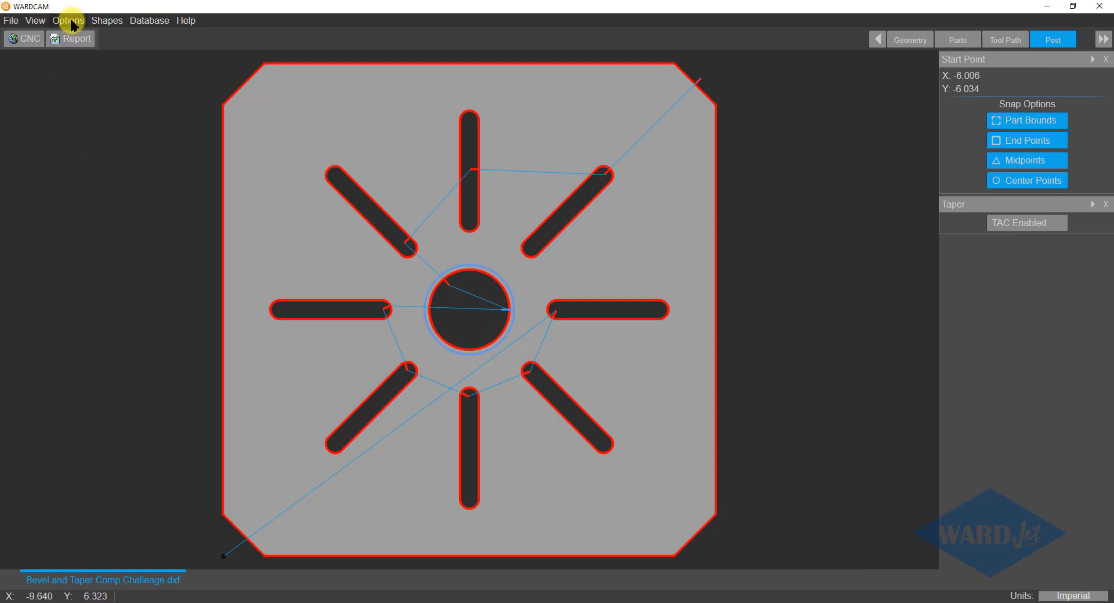
middle_click_drag(602, 127, 581, 153)
scroll(580, 153, "down", 2)
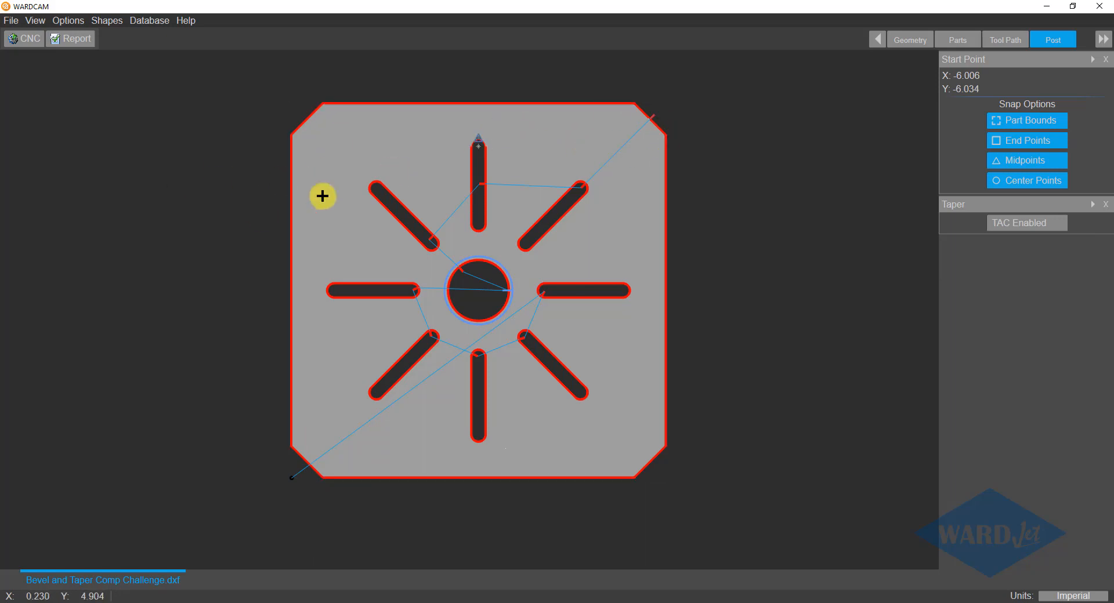
left_click(68, 20)
left_click(78, 36)
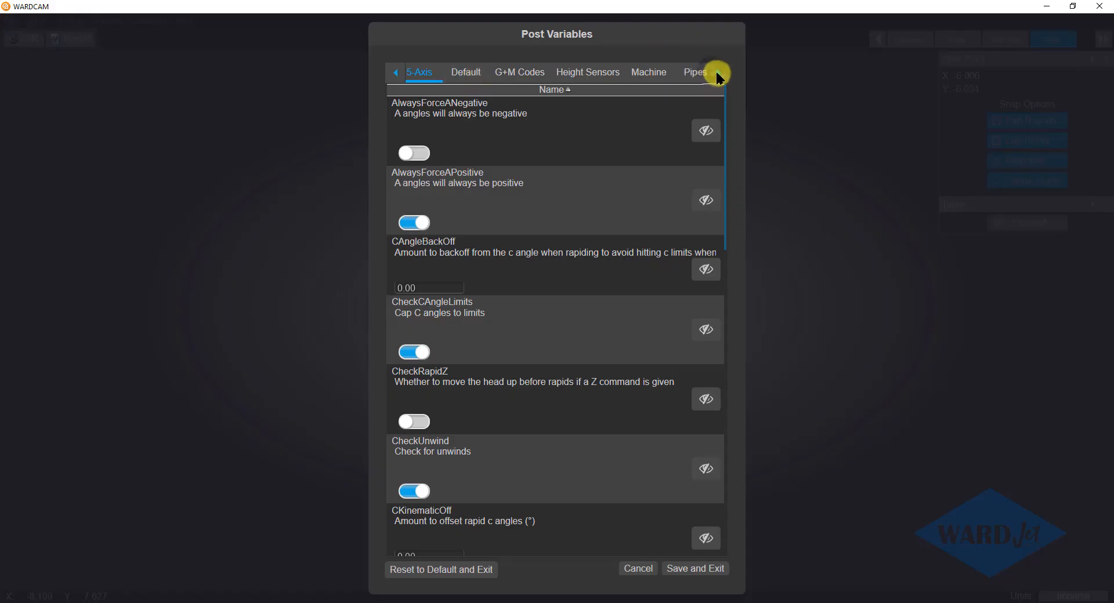
left_click(717, 72)
left_click(717, 72)
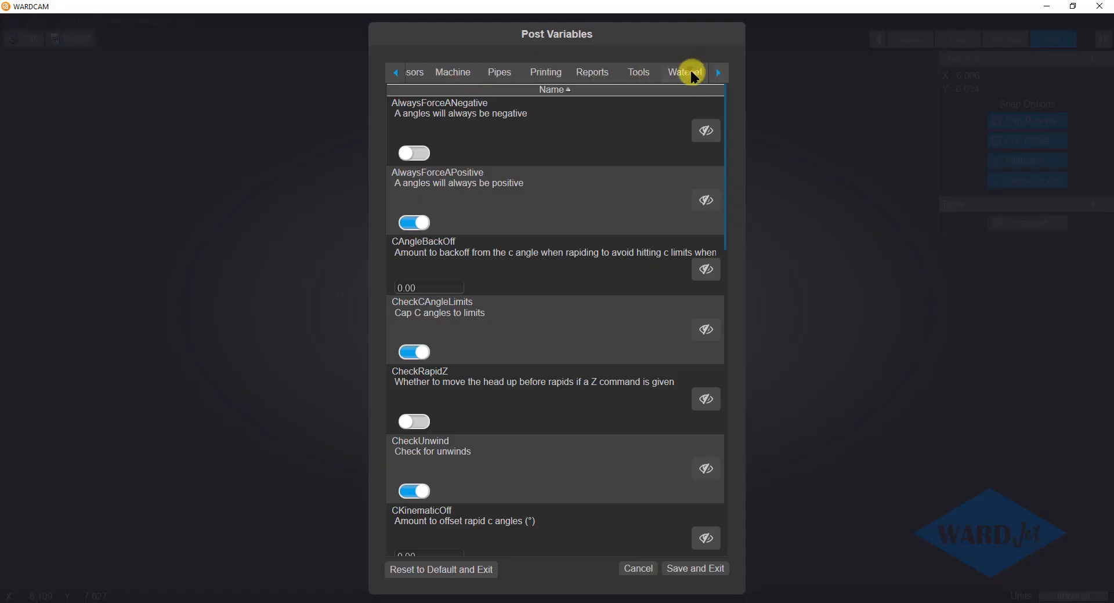
left_click(693, 74)
left_click_drag(724, 129, 728, 331)
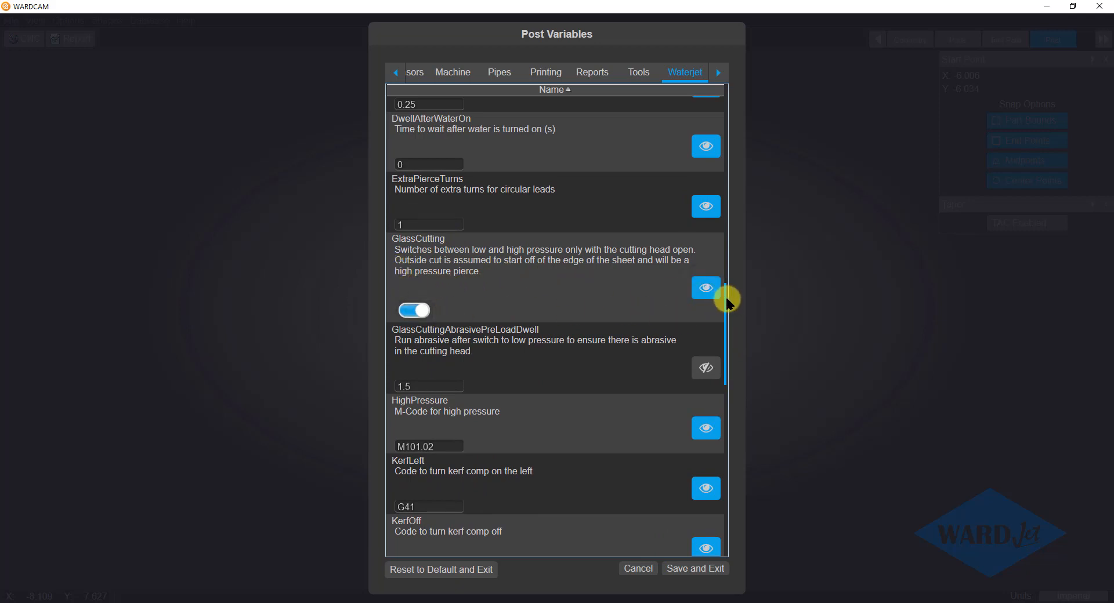
Make the LowPressurePurgeLocation variable visible, check its G00 Z2 line, and save the post variables.
left_click_drag(724, 300, 726, 415)
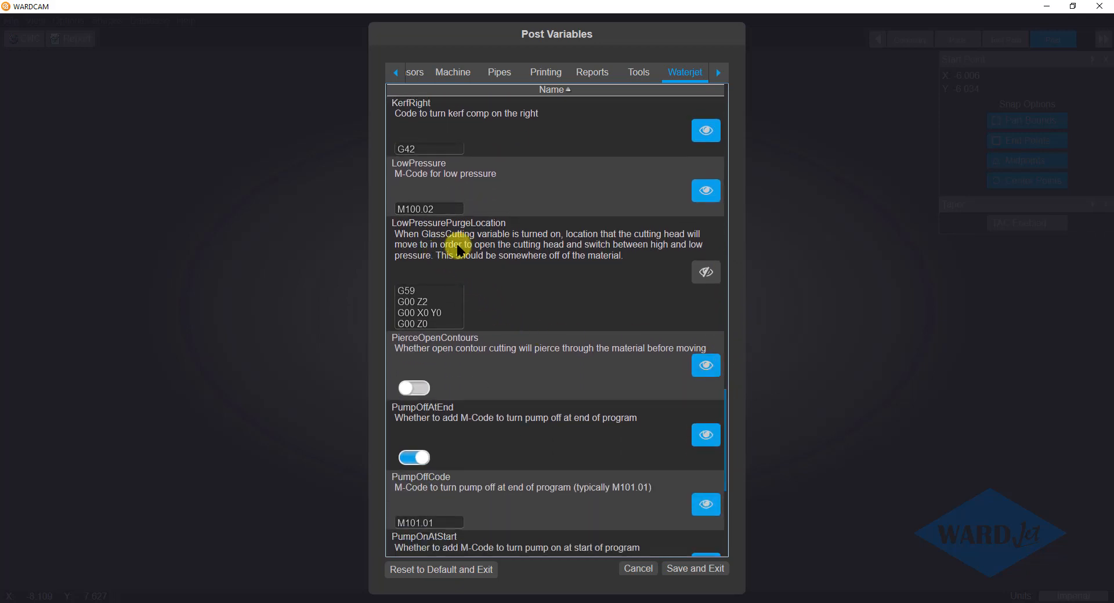
left_click(706, 272)
left_click(430, 300)
left_click_drag(429, 302, 396, 301)
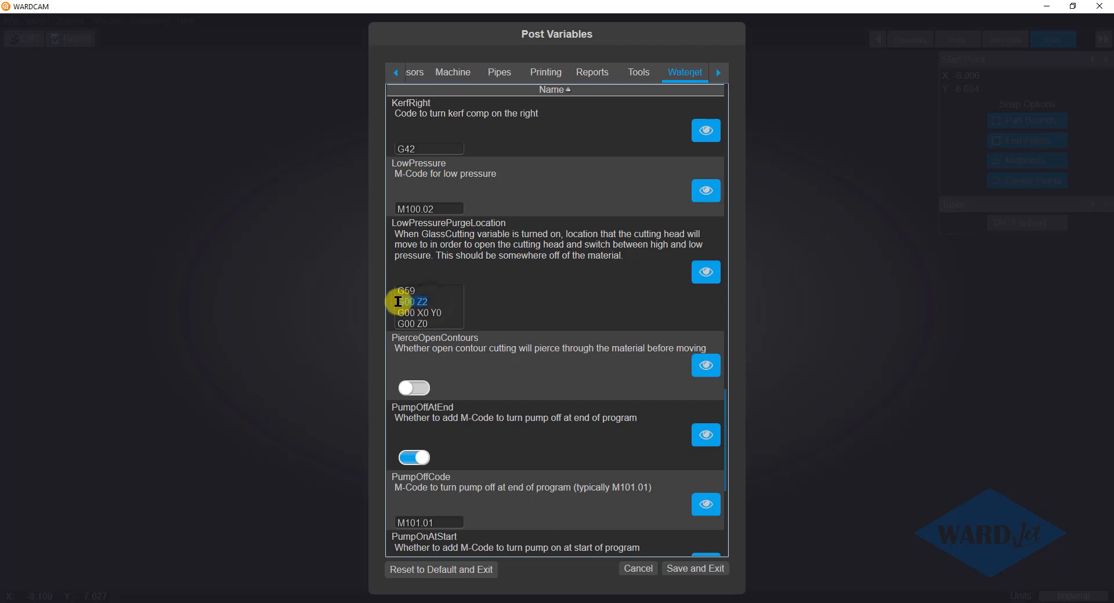
left_click(428, 301)
left_click_drag(725, 403, 733, 478)
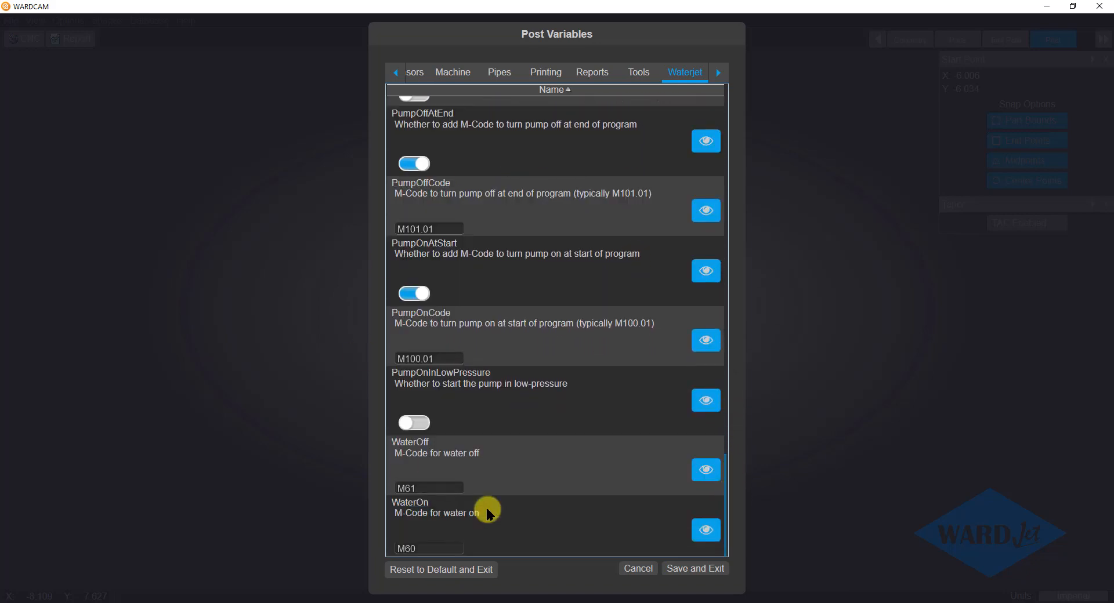
left_click(677, 562)
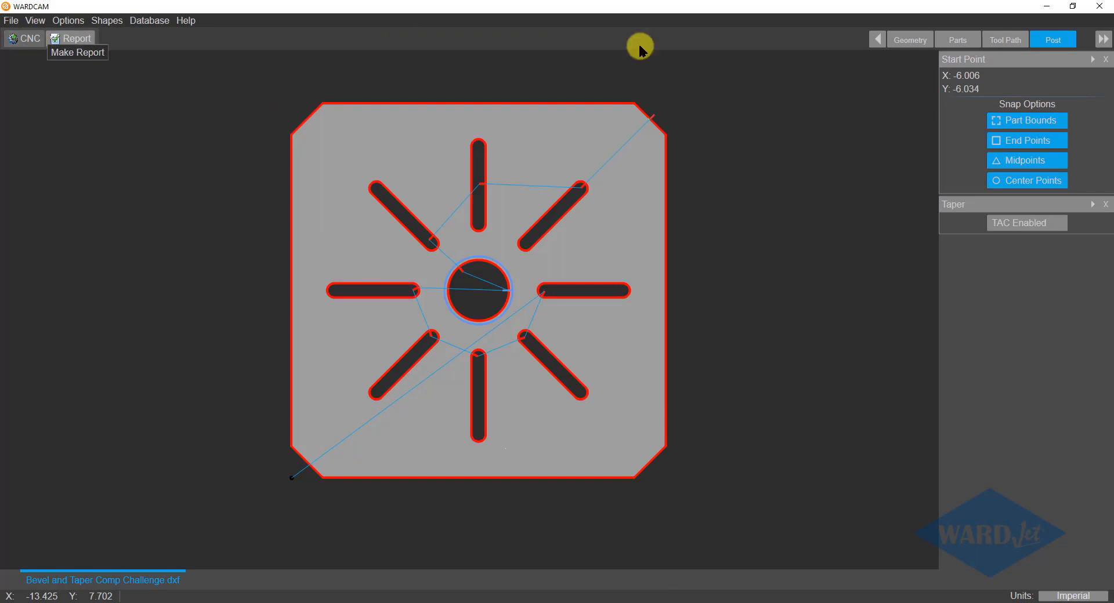
Create a Flange part from the shape library using its preset dimensions.
left_click(954, 38)
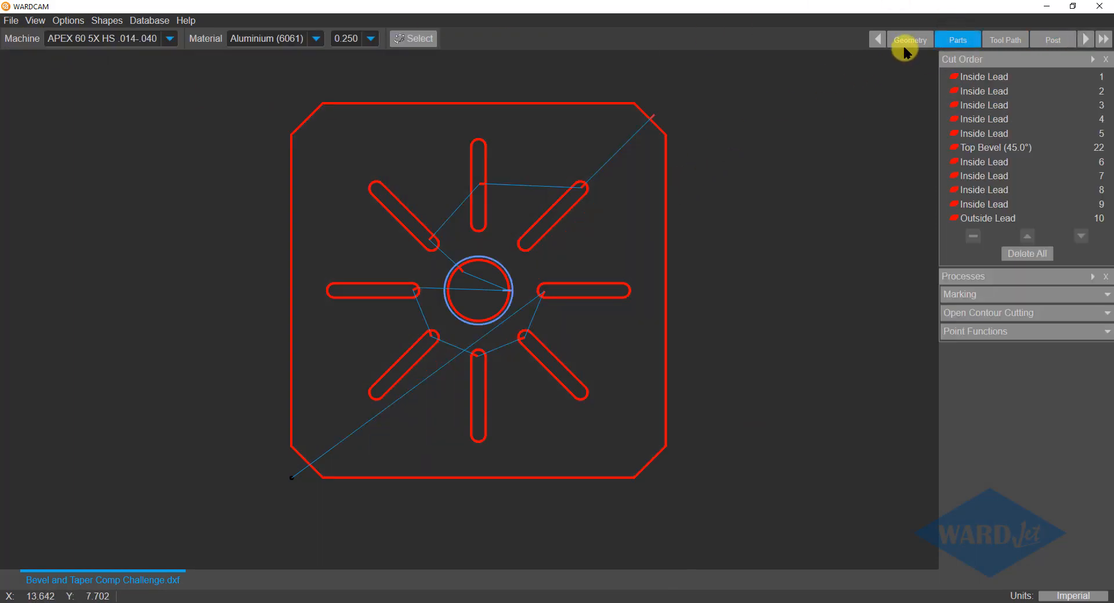
left_click(149, 21)
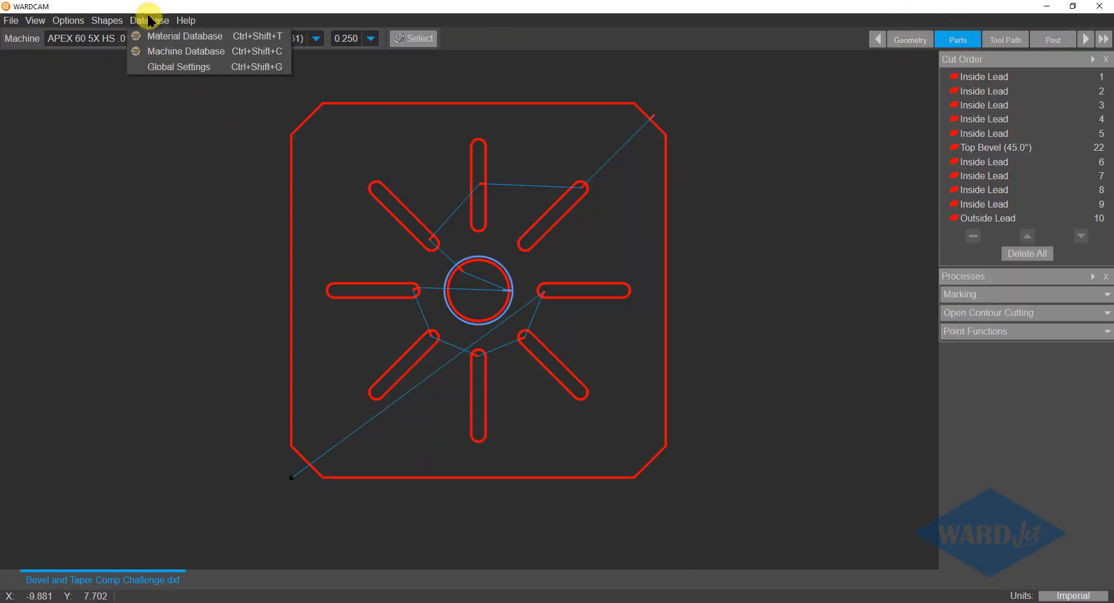
left_click(119, 35)
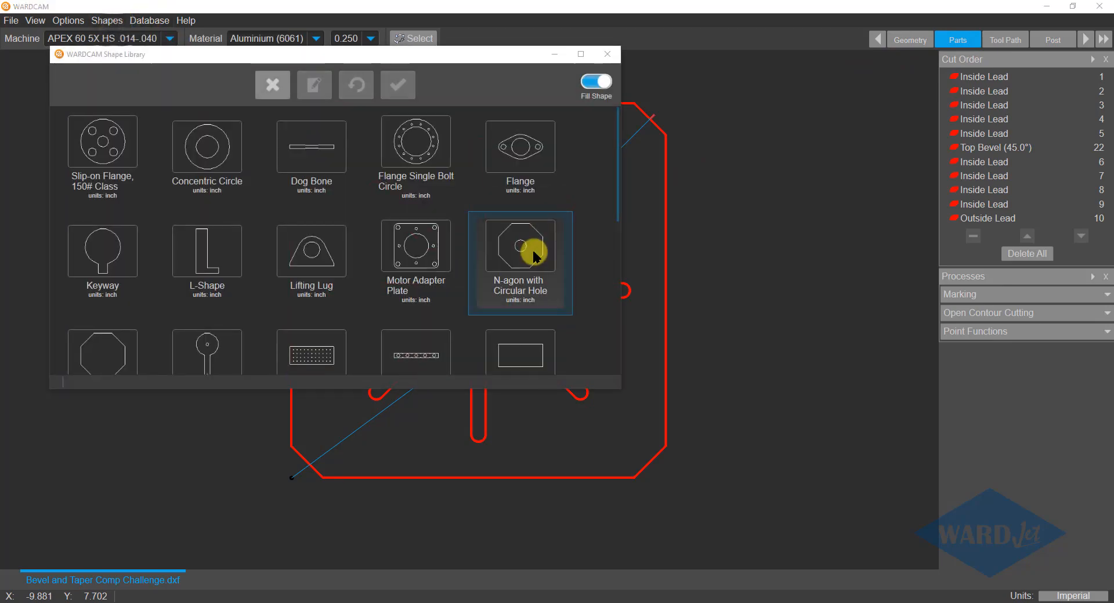
double_click(514, 154)
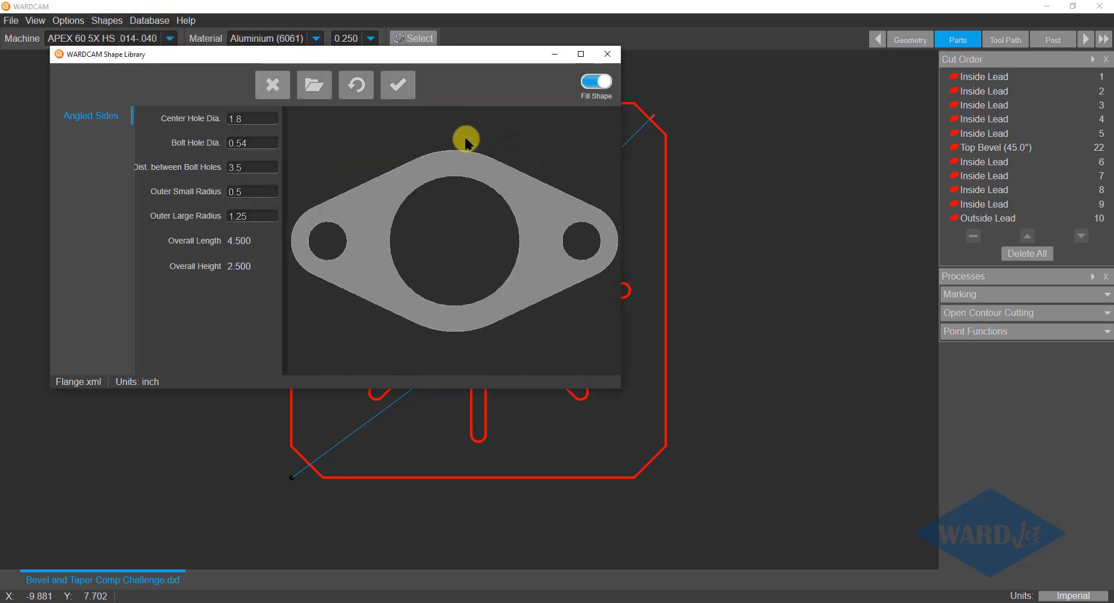
left_click(410, 96)
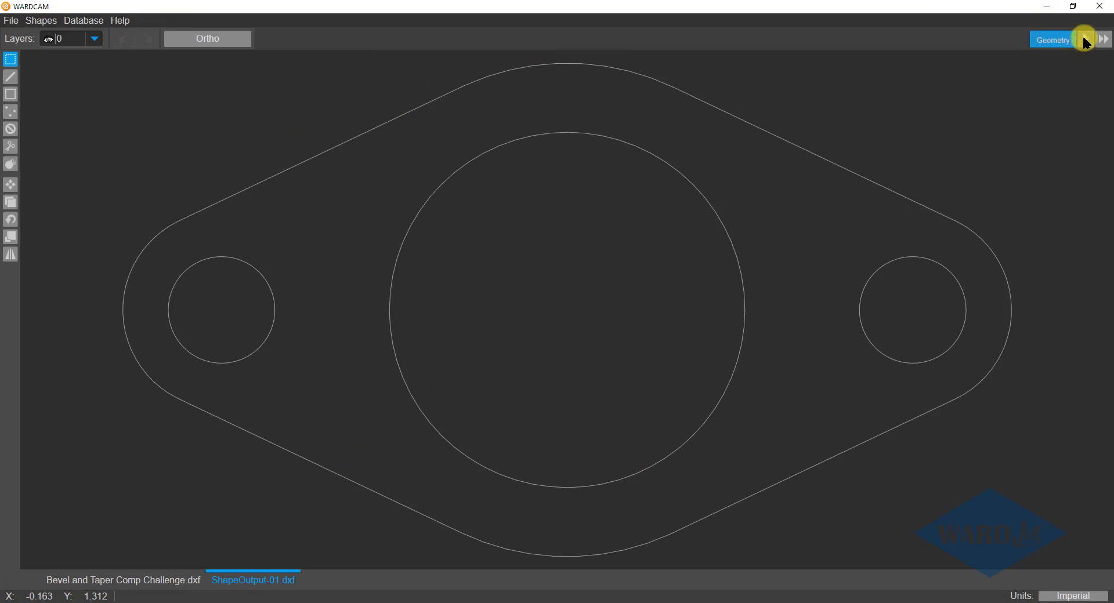
Set the flange's material to Glass and generate its leads and cut order automatically.
left_click(1083, 39)
left_click(240, 39)
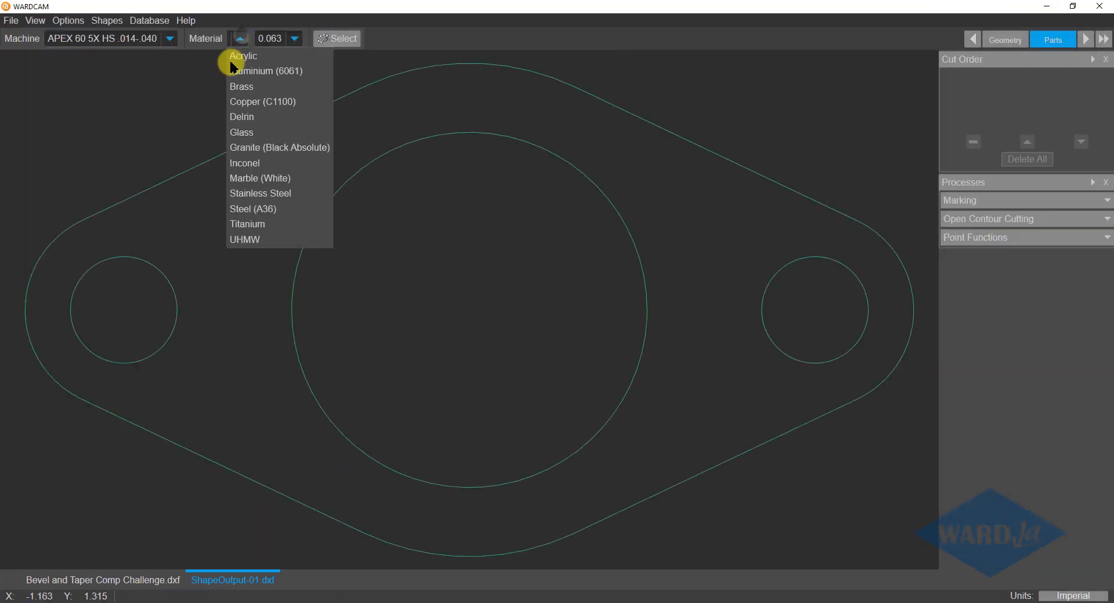
left_click(251, 132)
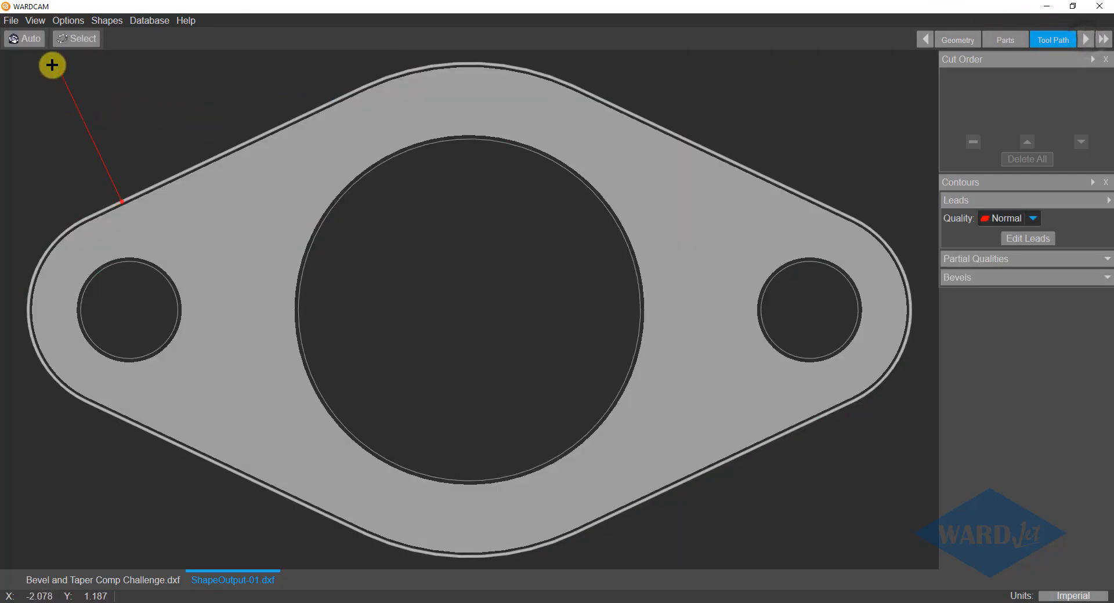
left_click(25, 38)
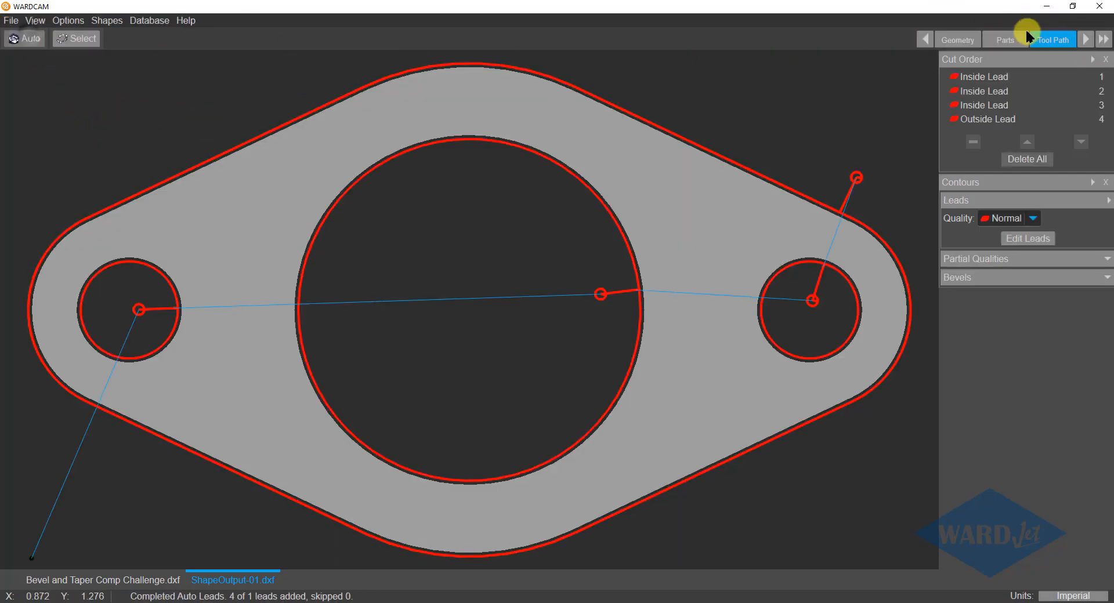
Post the glass flange with work offset G54 and save the program as ShapeOutput-01.cnc.
left_click(1083, 38)
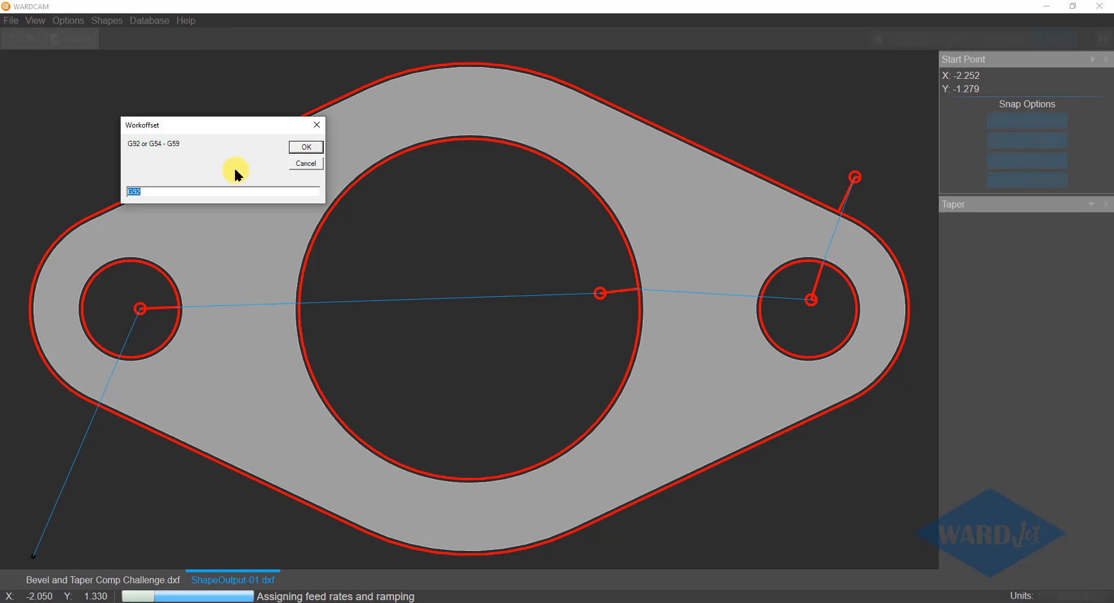
type("g54")
left_click(305, 148)
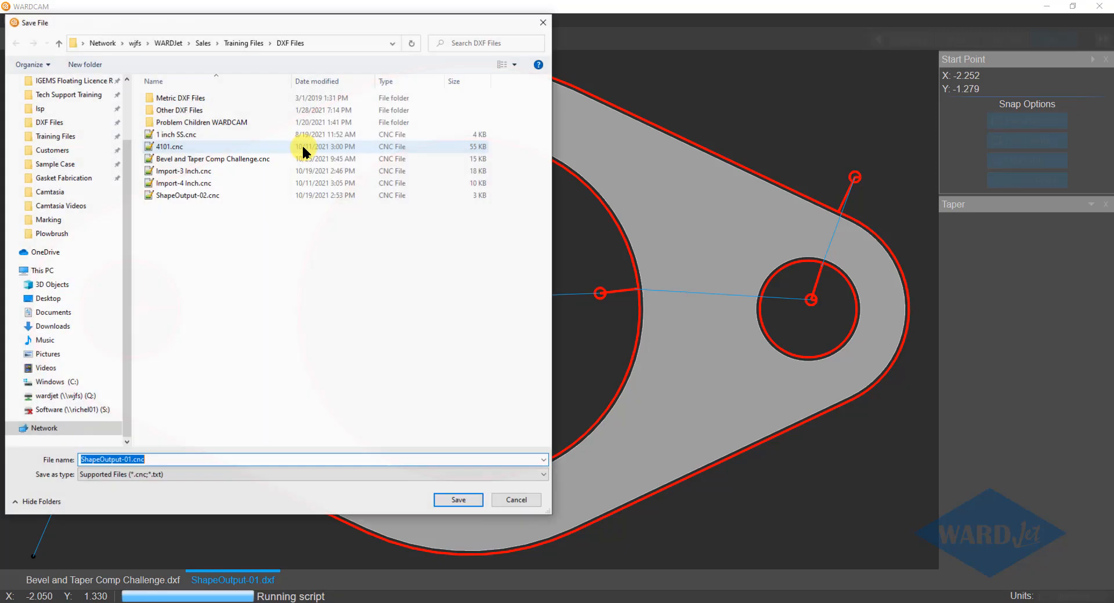
left_click(457, 500)
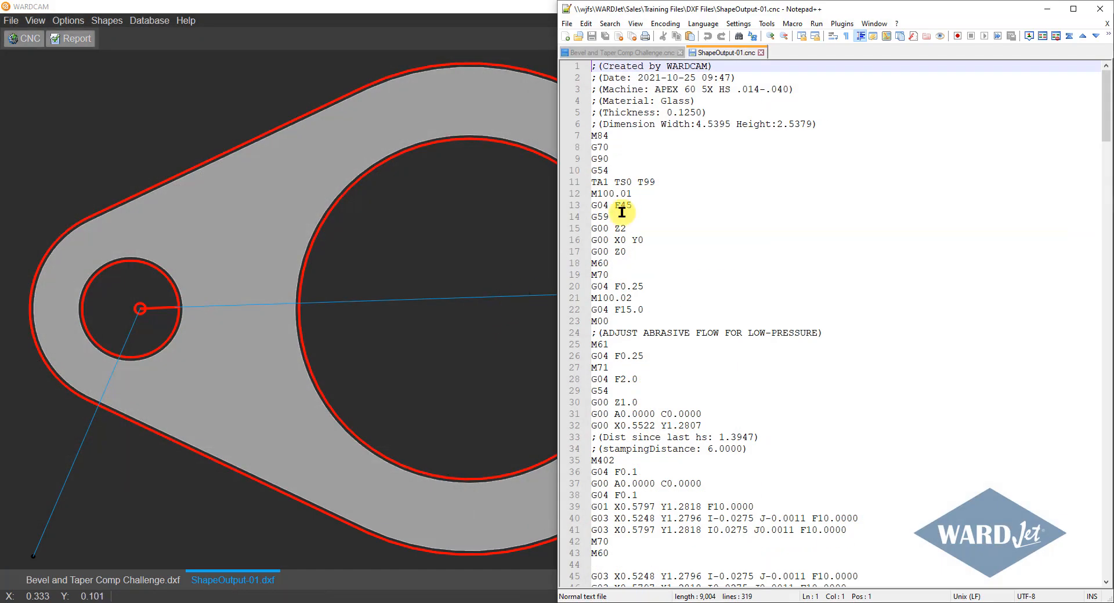
Examine the start of ShapeOutput-01.cnc line by line, from the G54 work offset through M100.01 and G59 to the G00 Z0 move.
left_click(616, 168)
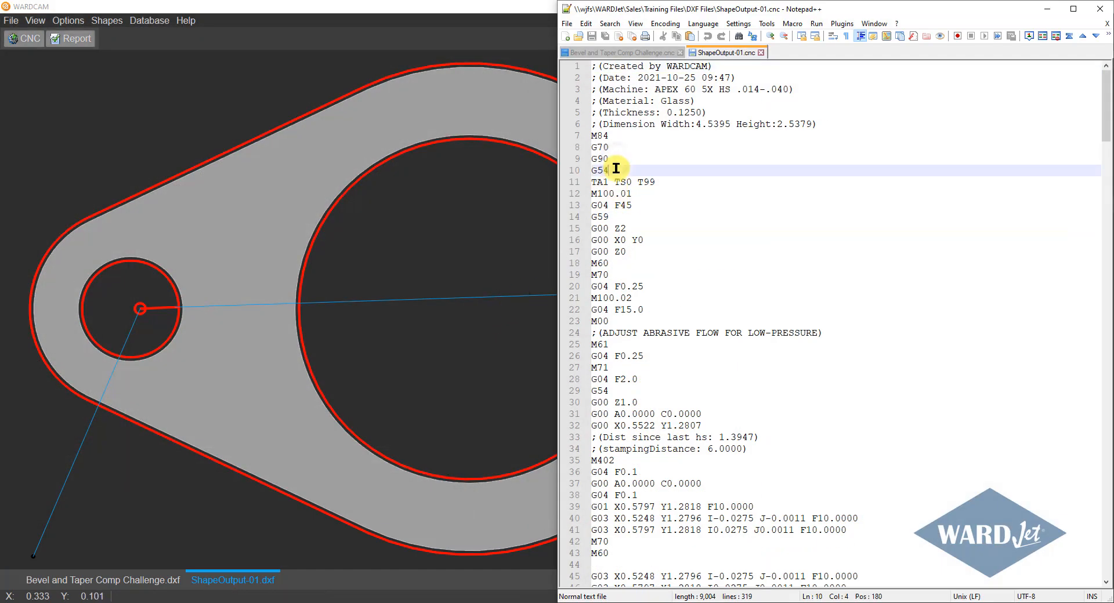
left_click(648, 182)
left_click(639, 194)
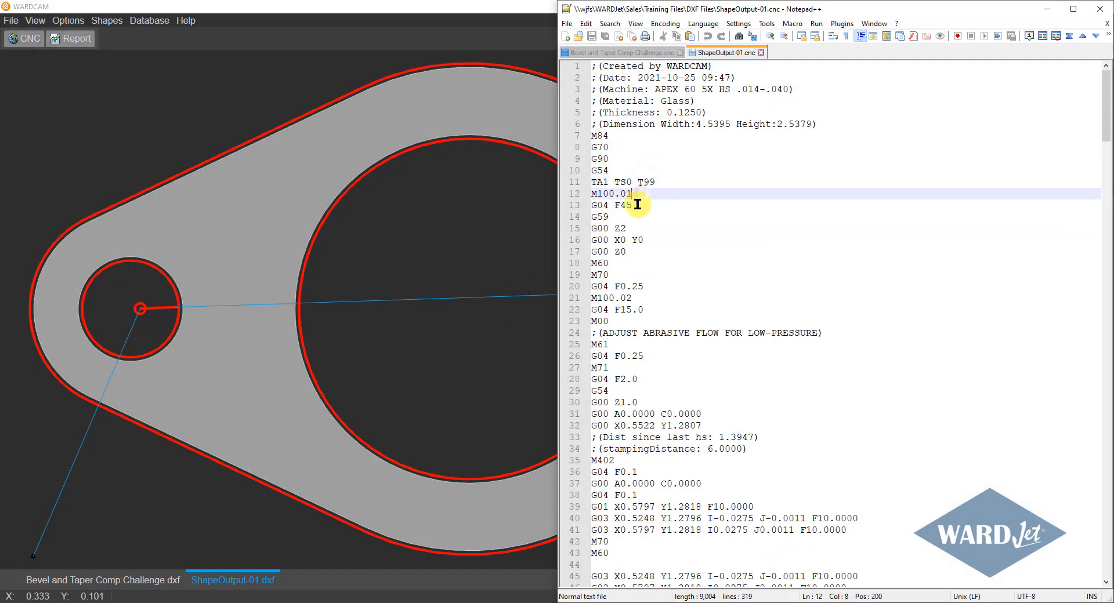
left_click(631, 206)
left_click(614, 217)
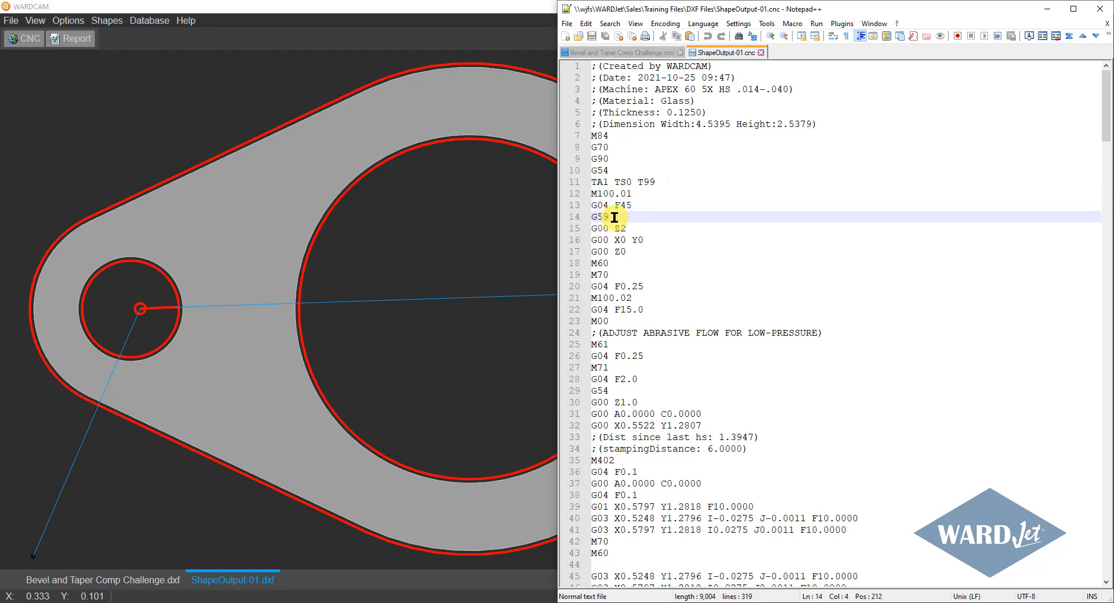
left_click(632, 230)
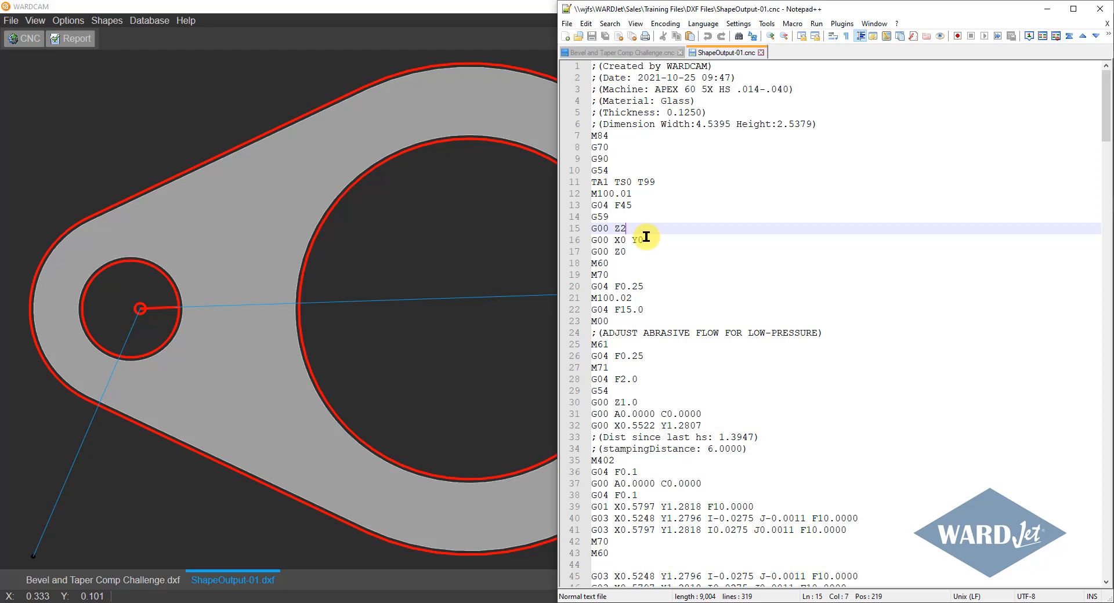
left_click(643, 240)
left_click(638, 251)
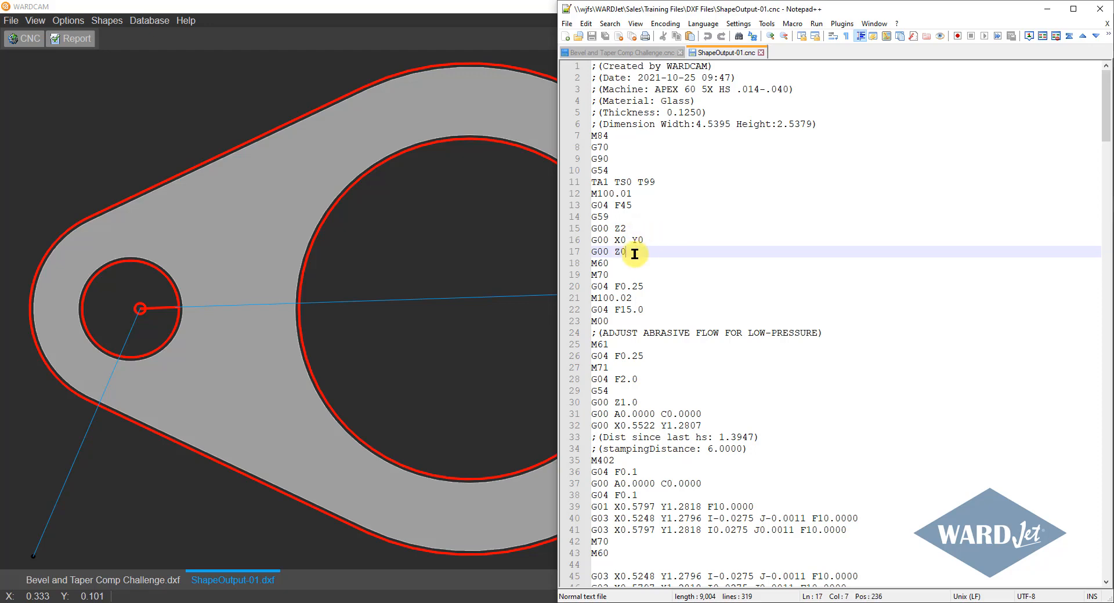
Examine the low-pressure purge code from M60 and M70 through M100.02 and its dwell to the M00 abrasive-adjustment stop.
left_click(616, 263)
left_click(618, 274)
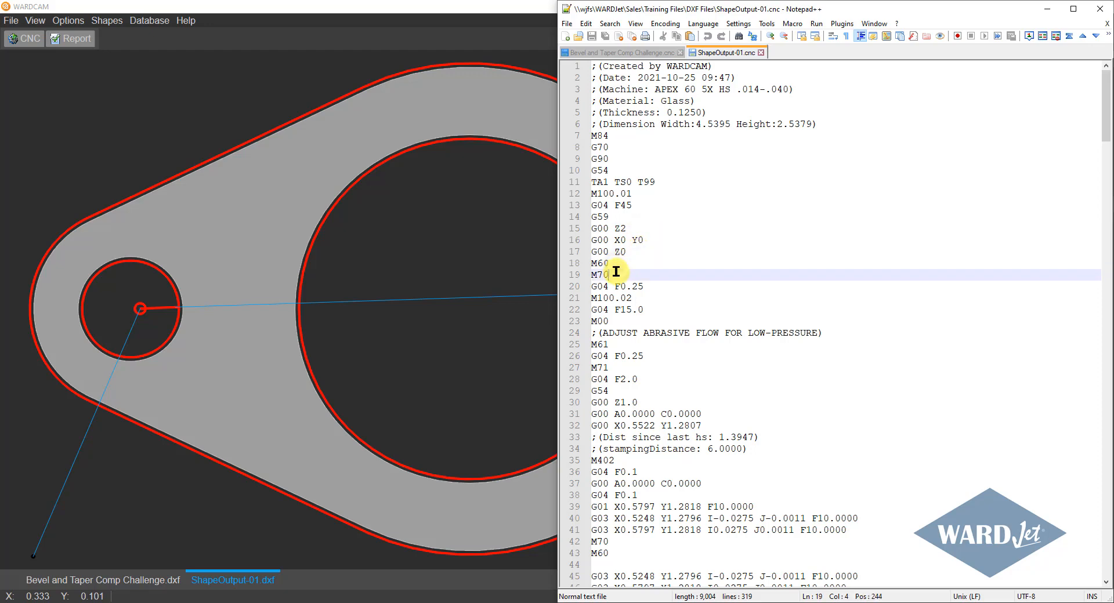
left_click(642, 286)
left_click(643, 298)
left_click(650, 311)
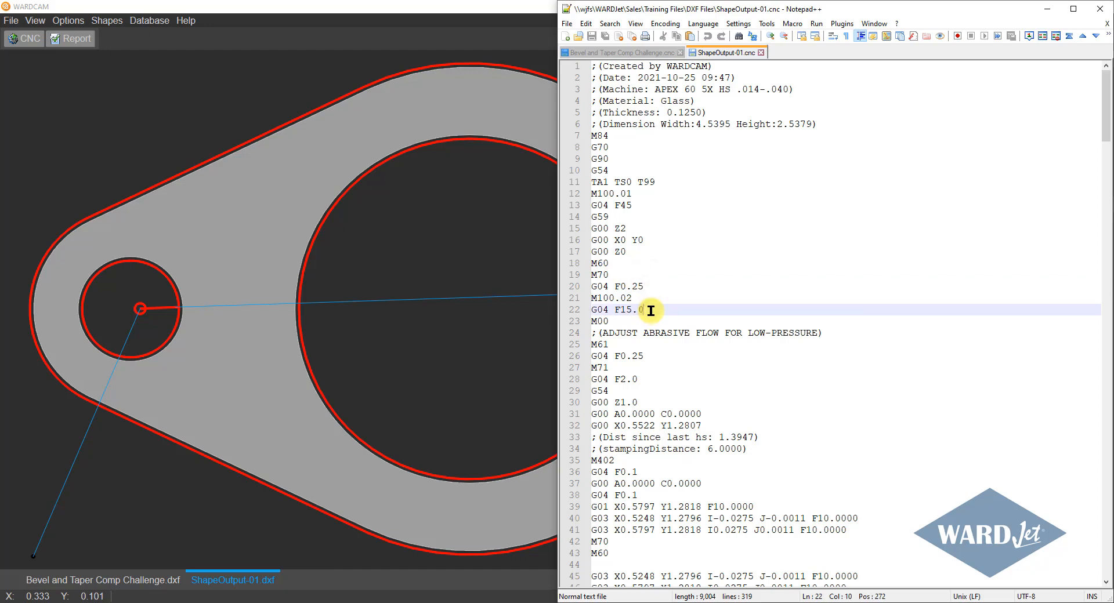
scroll(643, 301, "down", 1)
left_click(626, 286)
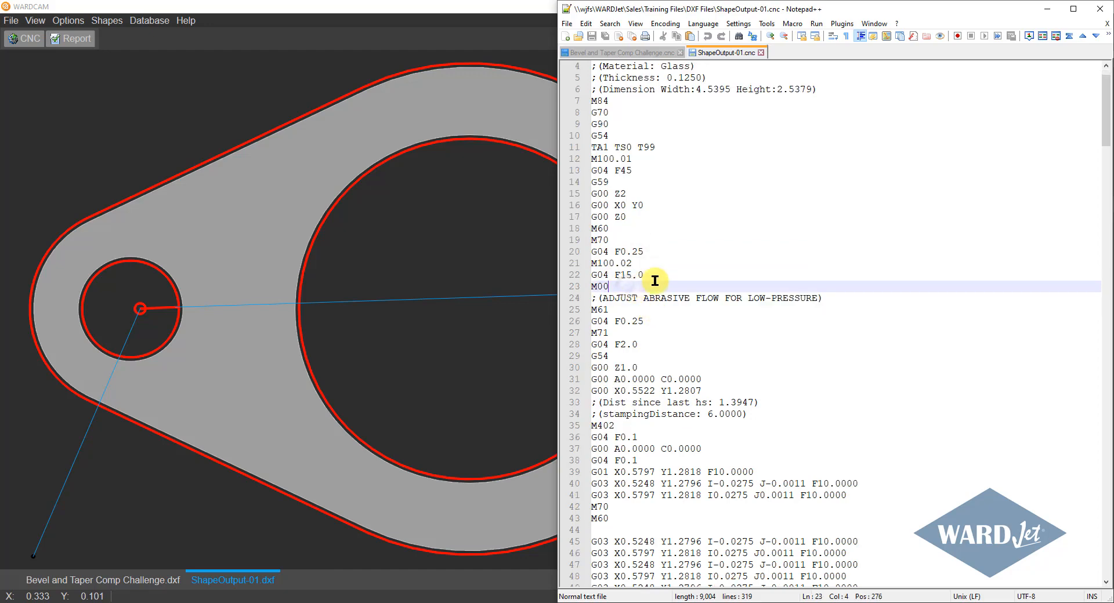
scroll(729, 283, "down", 1)
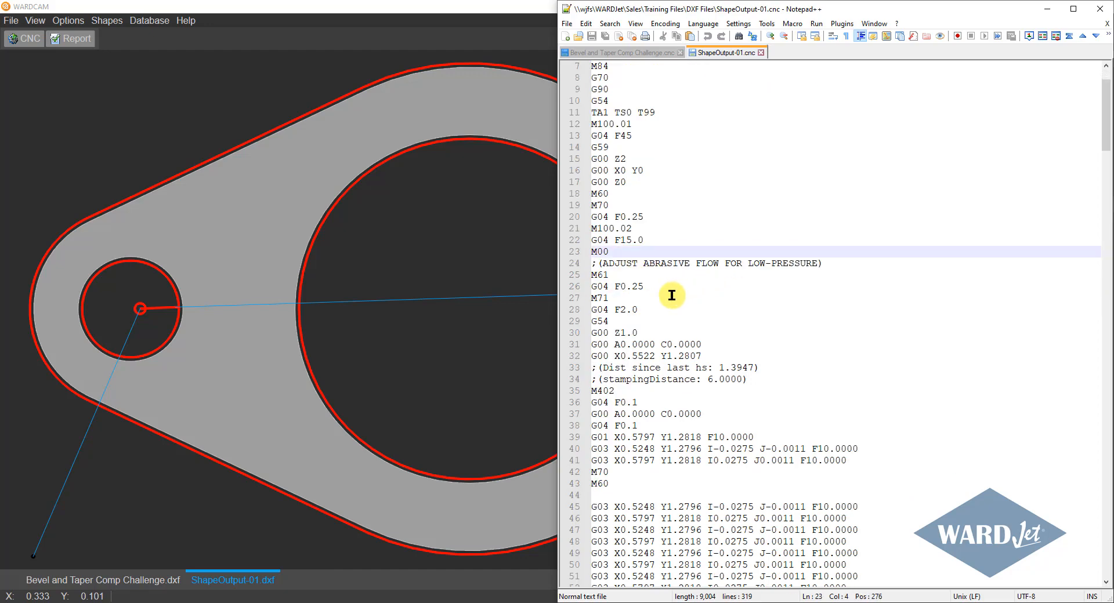
scroll(632, 263, "down", 1)
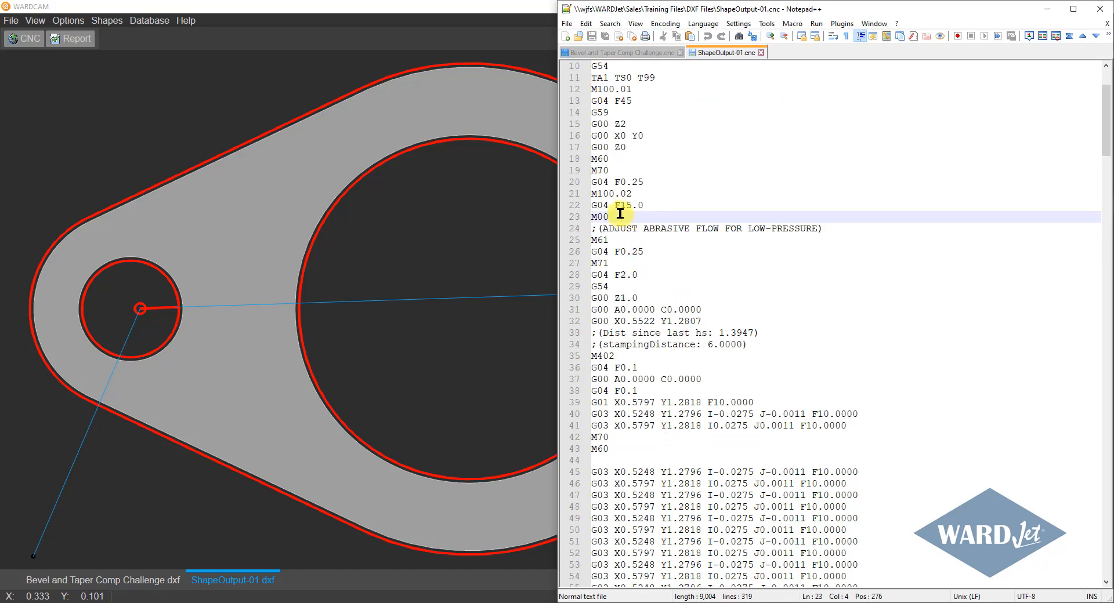
Examine the shutoff code after the abrasive stop, the return to G54 and the rapid moves to the first pierce point.
left_click(615, 240)
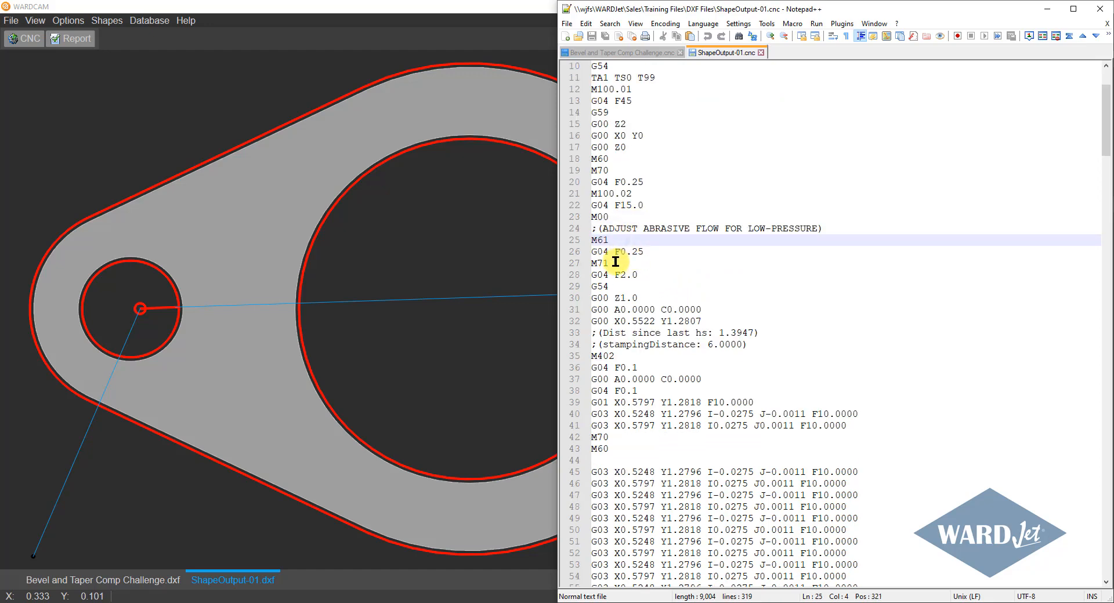
left_click(616, 262)
left_click(639, 276)
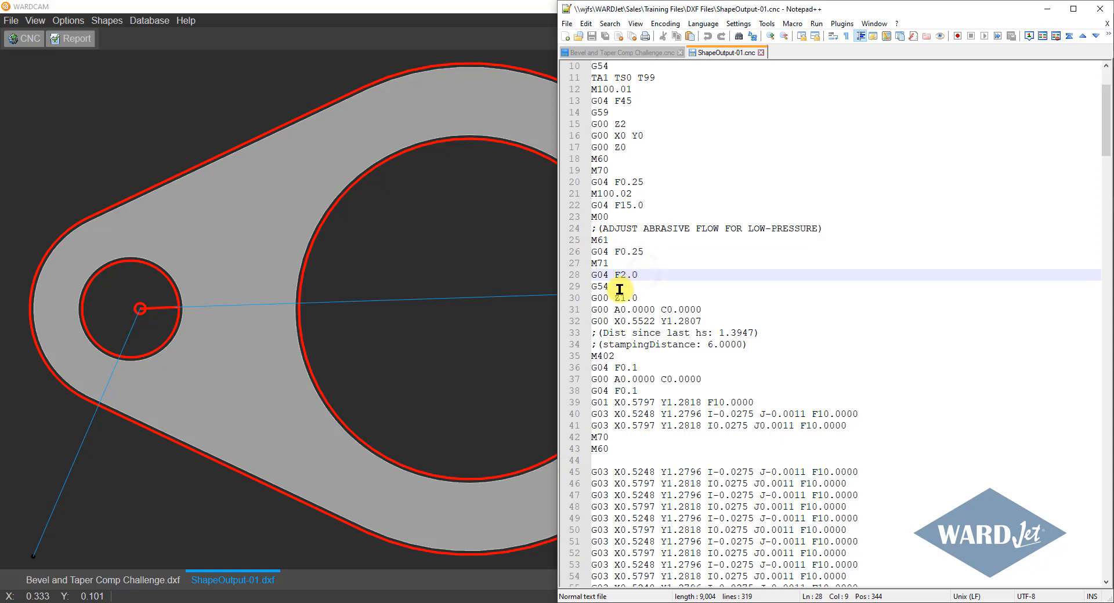
left_click(619, 287)
scroll(647, 284, "down", 2)
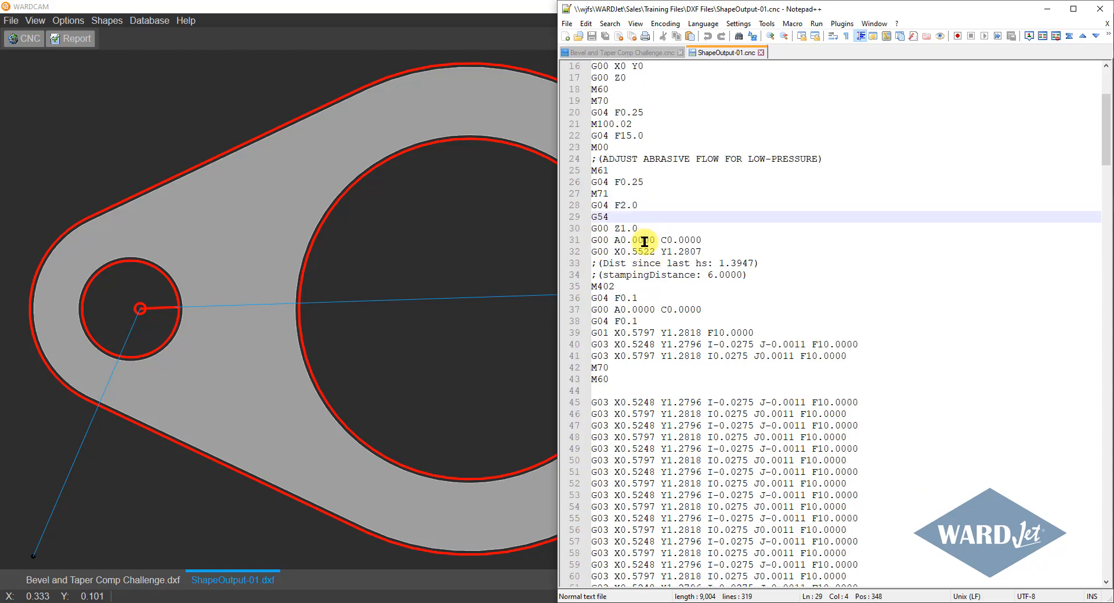
left_click(644, 227)
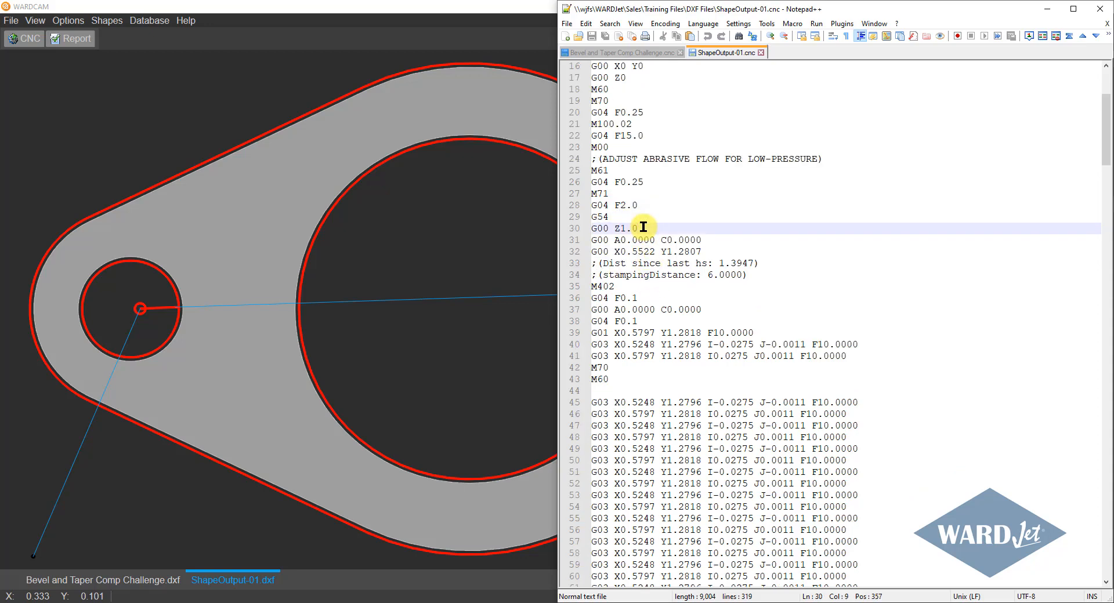
left_click(703, 238)
left_click(709, 253)
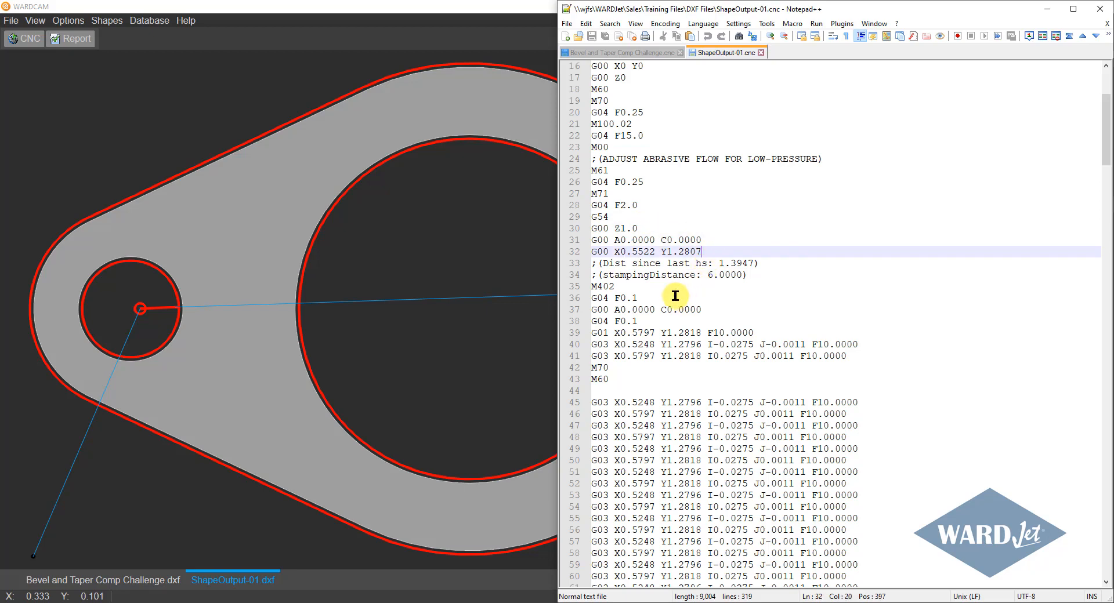
Examine the low-pressure piercing code from M402 through the repeated G03 circles of all the pierces.
left_click(645, 286)
left_click(648, 299)
left_click(705, 309)
scroll(725, 324, "down", 13)
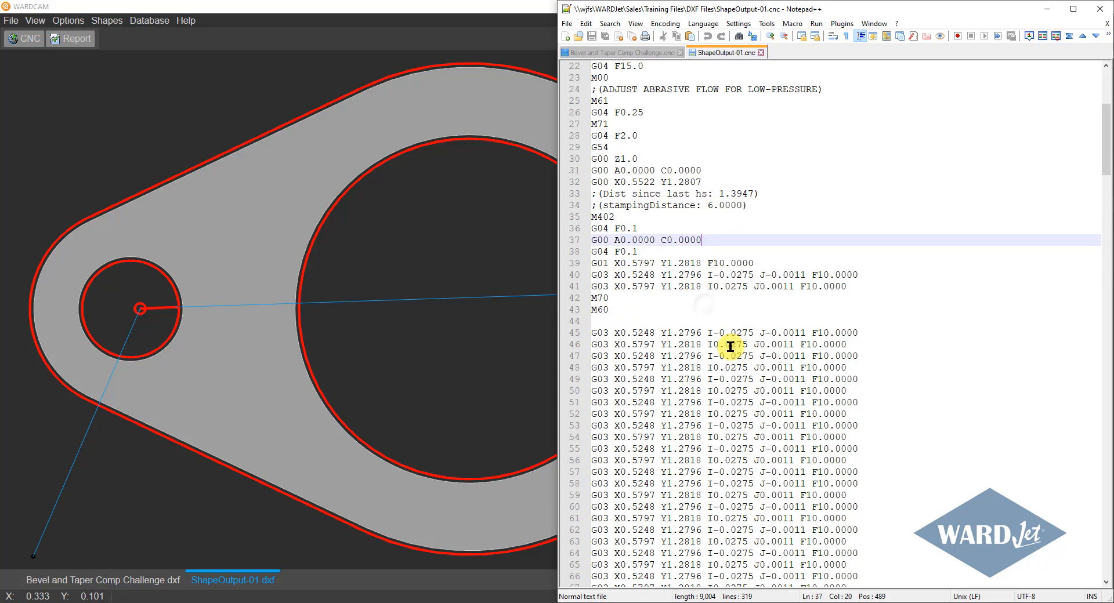
scroll(728, 341, "down", 20)
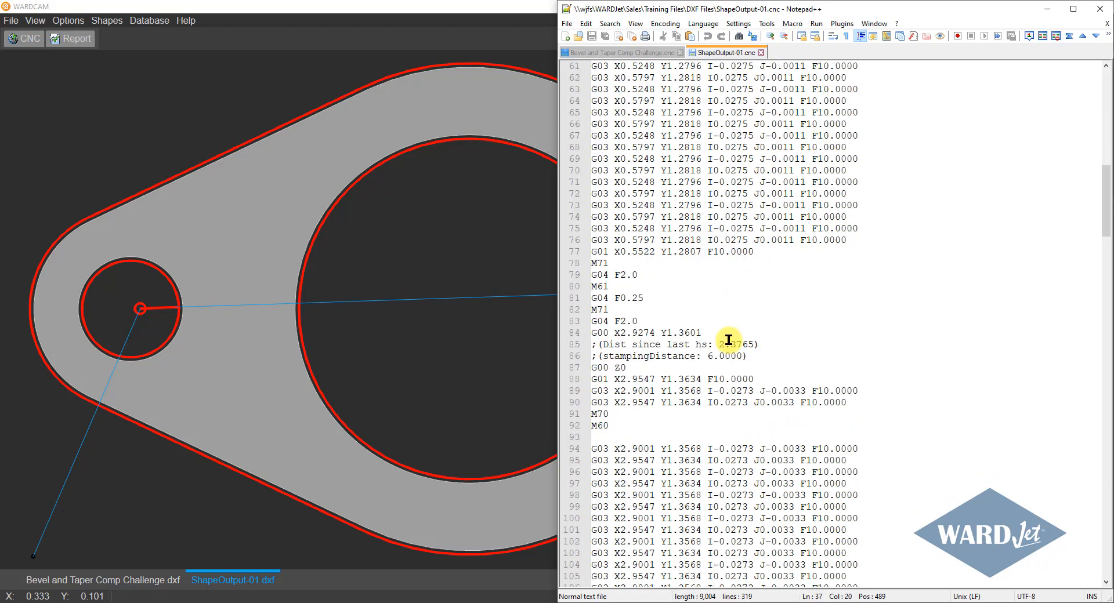
scroll(726, 337, "down", 11)
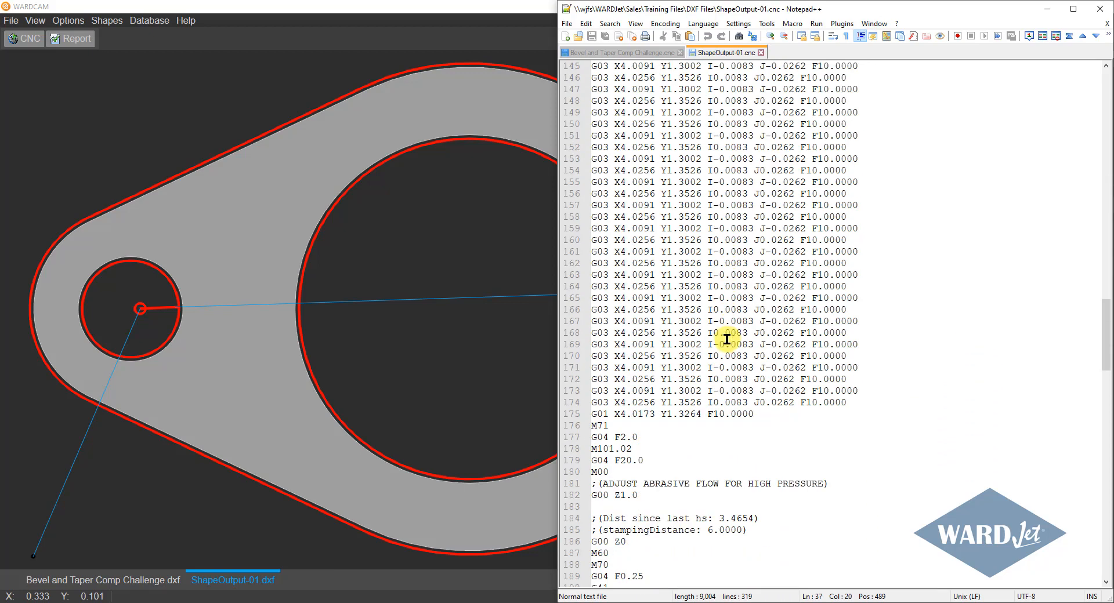
Examine the switch to high pressure, from M101.02 and its dwell through the M00 stop to the G00 Z1.0 move.
left_click(643, 286)
left_click(656, 277)
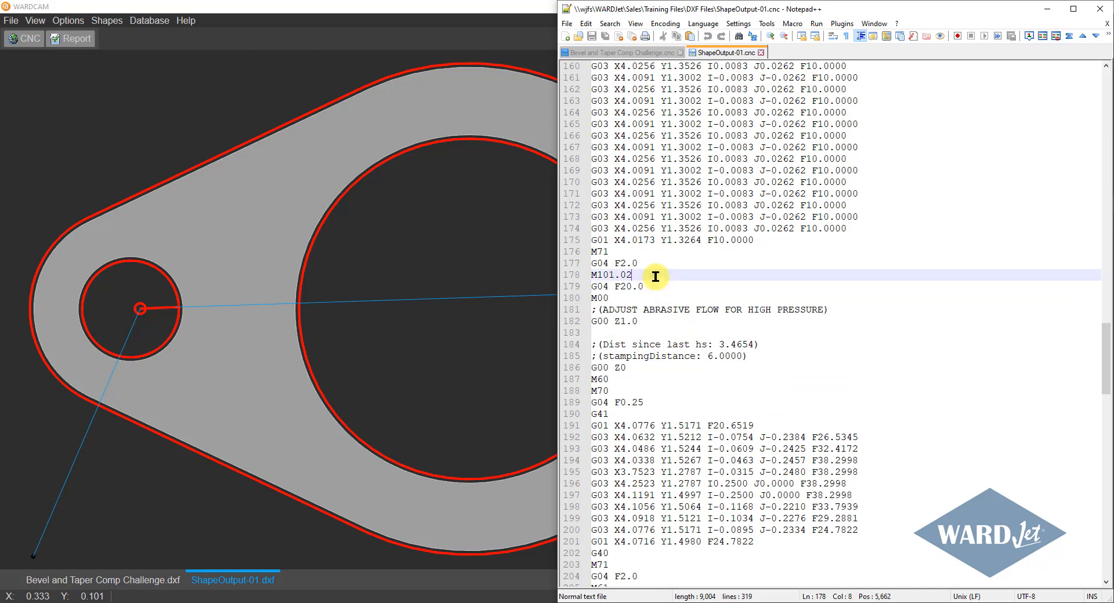
left_click(655, 282)
left_click(619, 299)
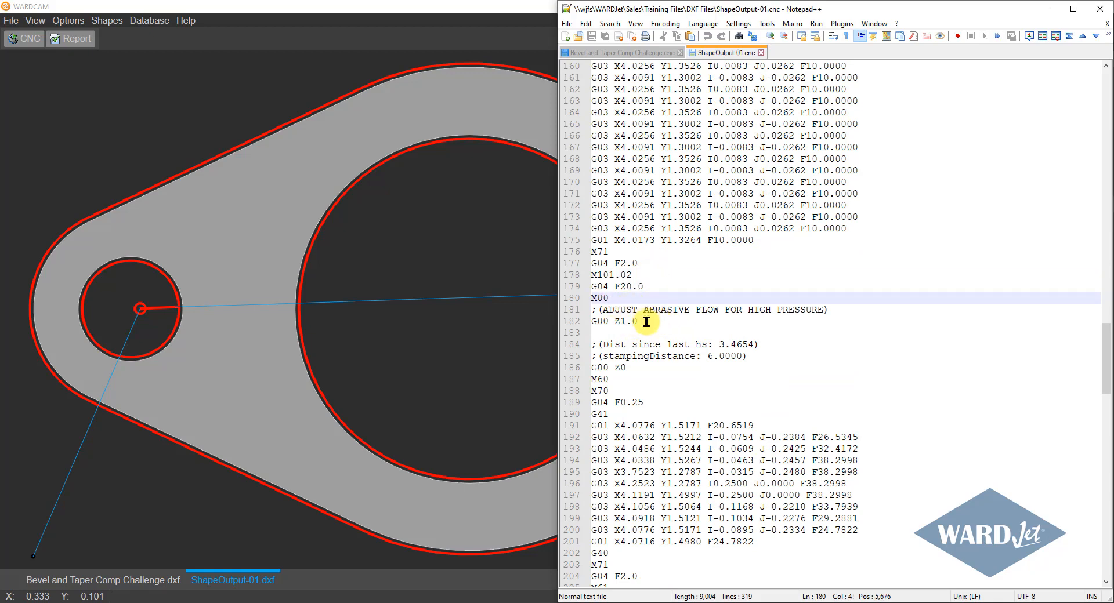
left_click(646, 322)
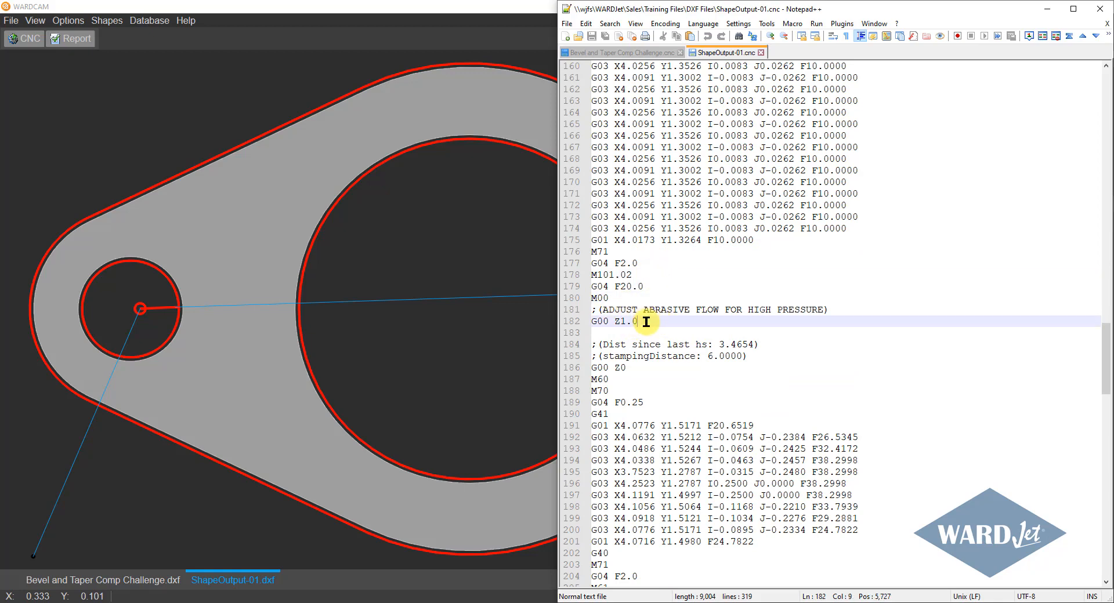
Examine the high-pressure cutting code from G00 Z0, M60 and M70 through the first contour's G01 and G03 moves.
left_click(643, 367)
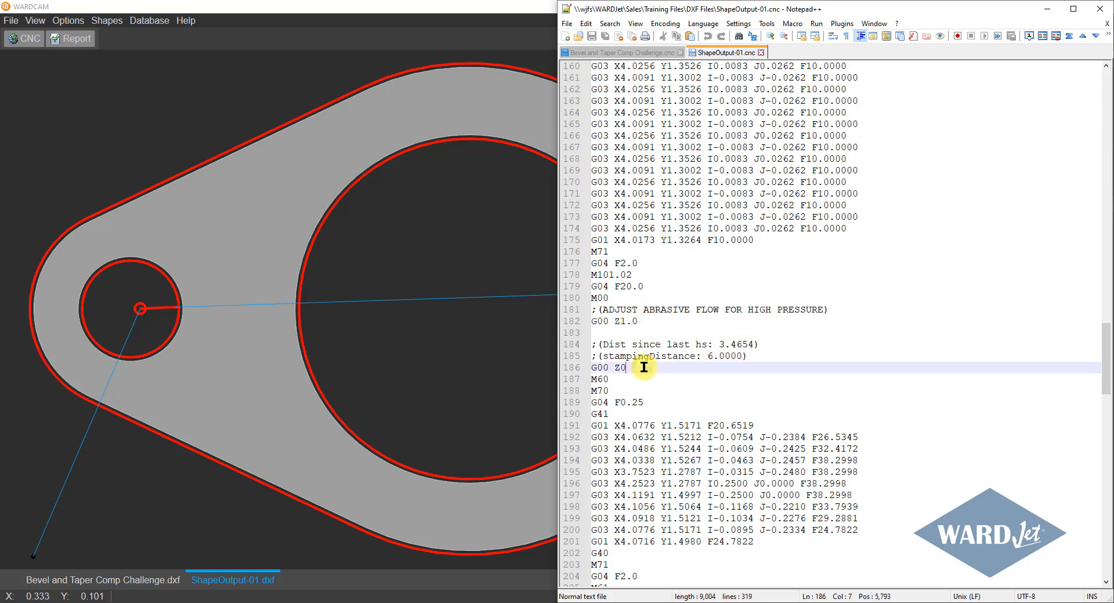
left_click(619, 376)
left_click(623, 389)
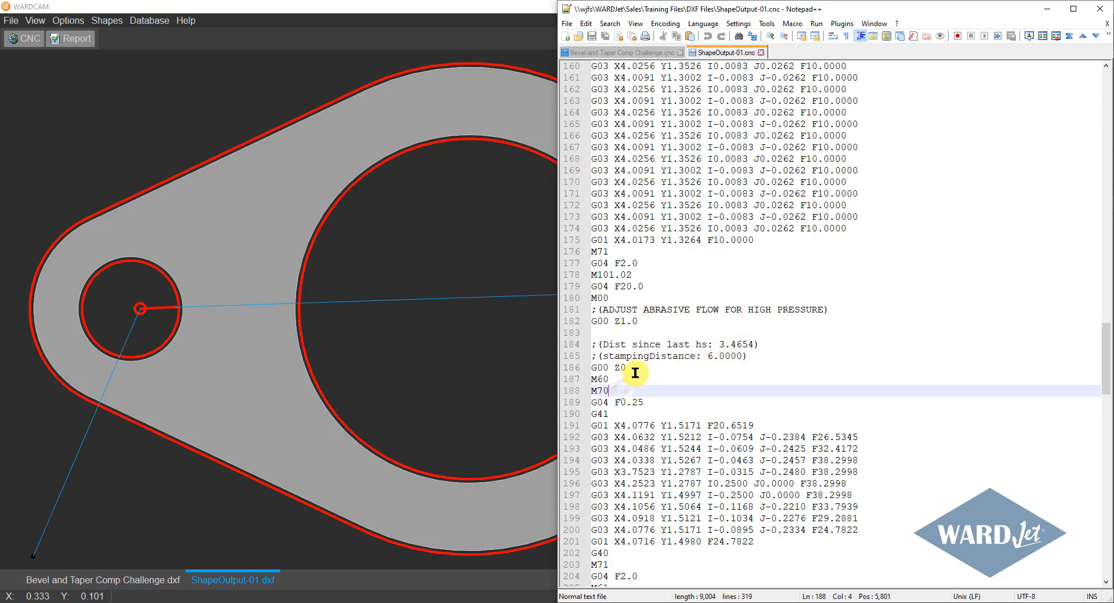
left_click(636, 370)
left_click(636, 379)
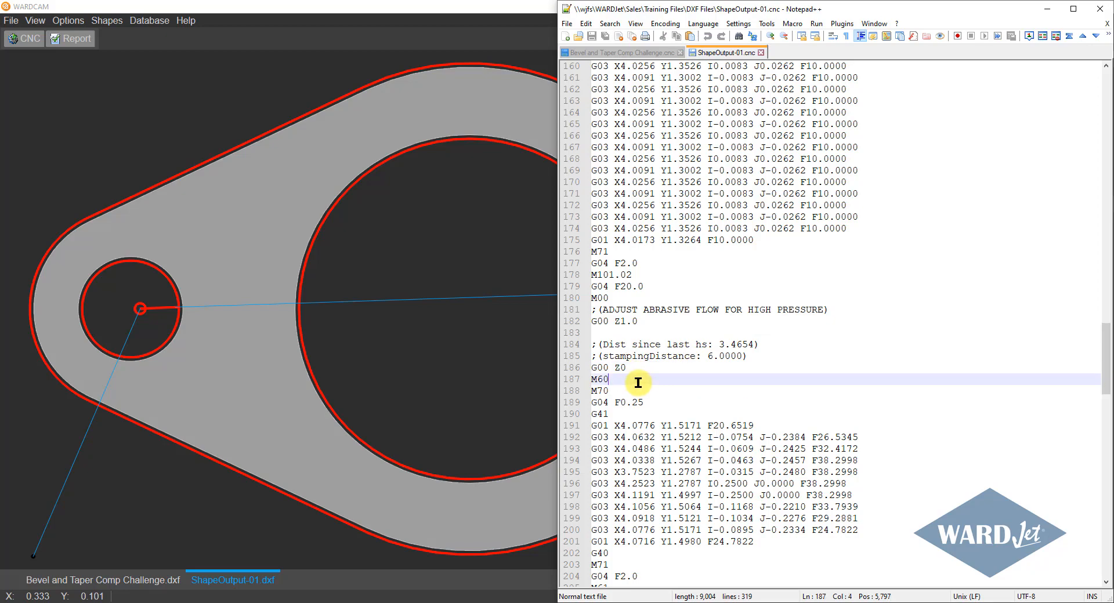
left_click(639, 391)
left_click(760, 425)
scroll(764, 426, "down", 7)
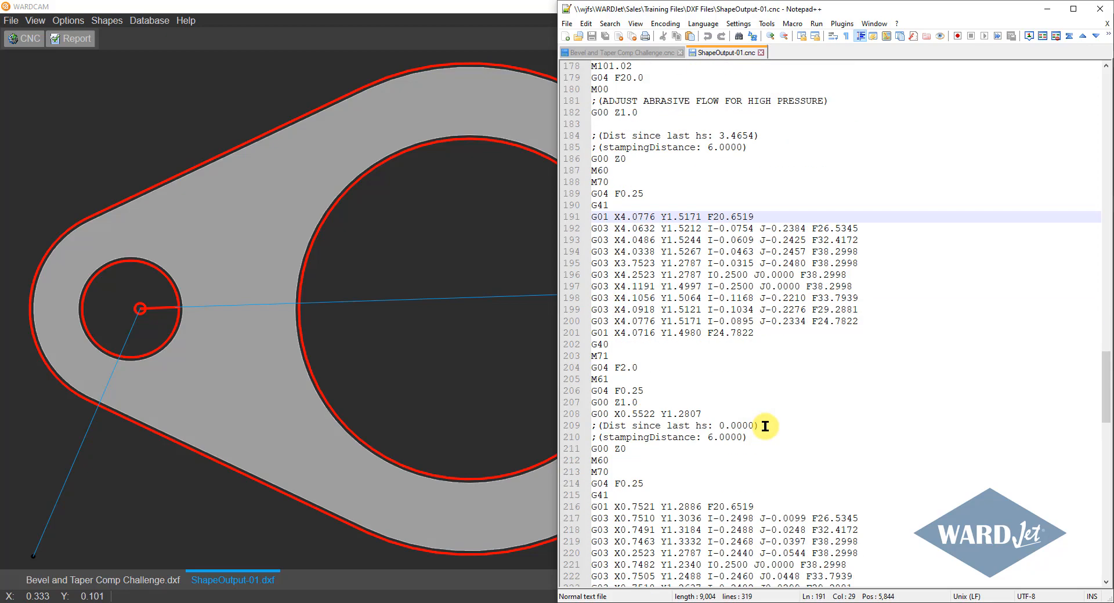
scroll(760, 326, "up", 7)
scroll(758, 323, "up", 4)
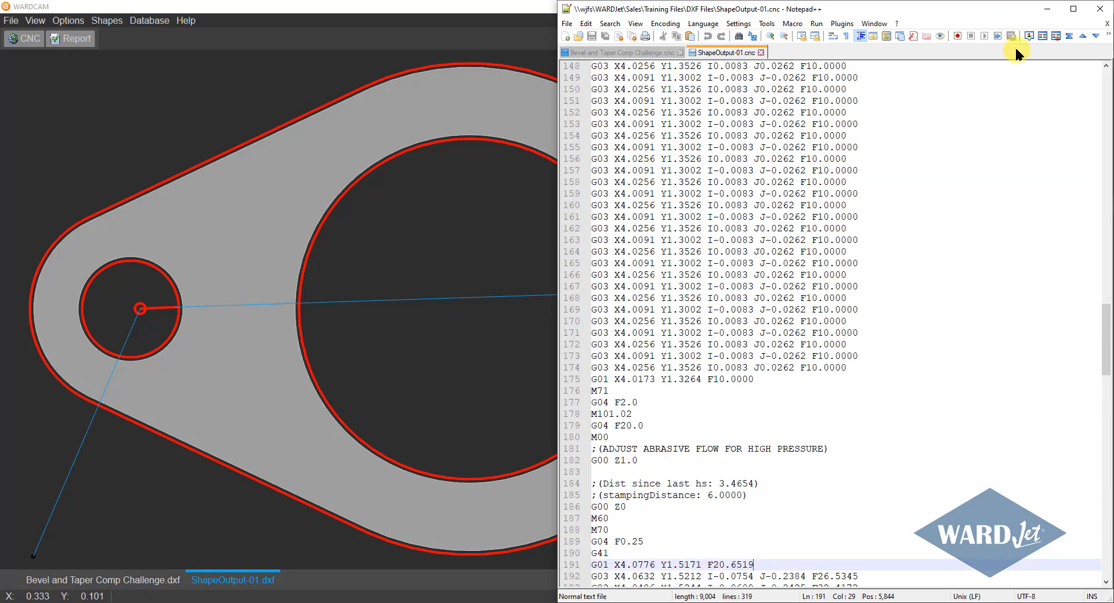
Return to WARDCAM and delete all the leads from the cut order of Bevel and Taper Comp Challenge.dxf.
left_click(1043, 10)
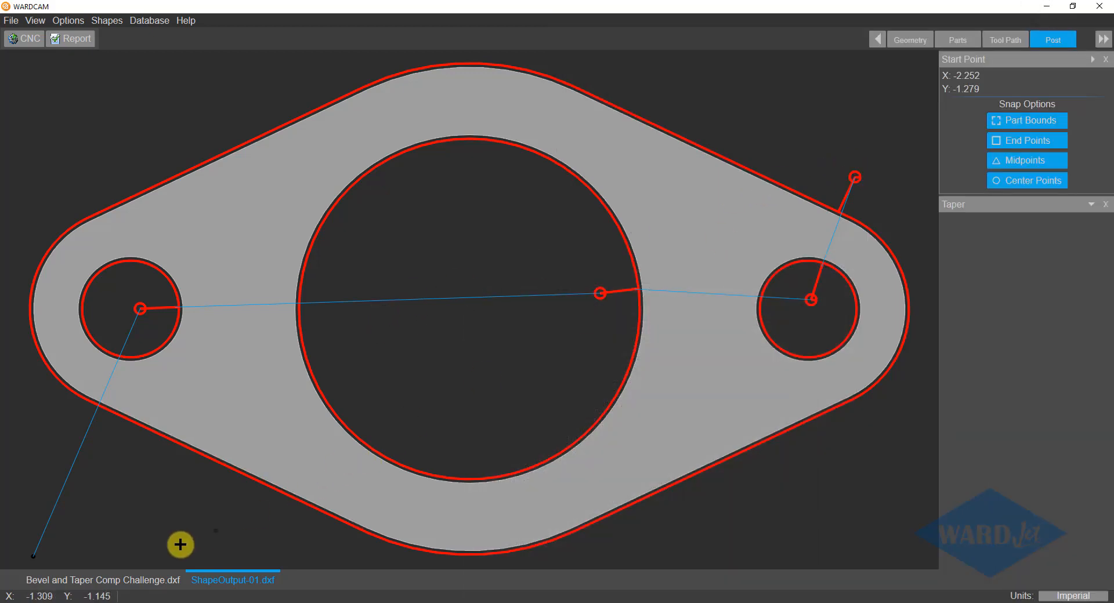
left_click(144, 583)
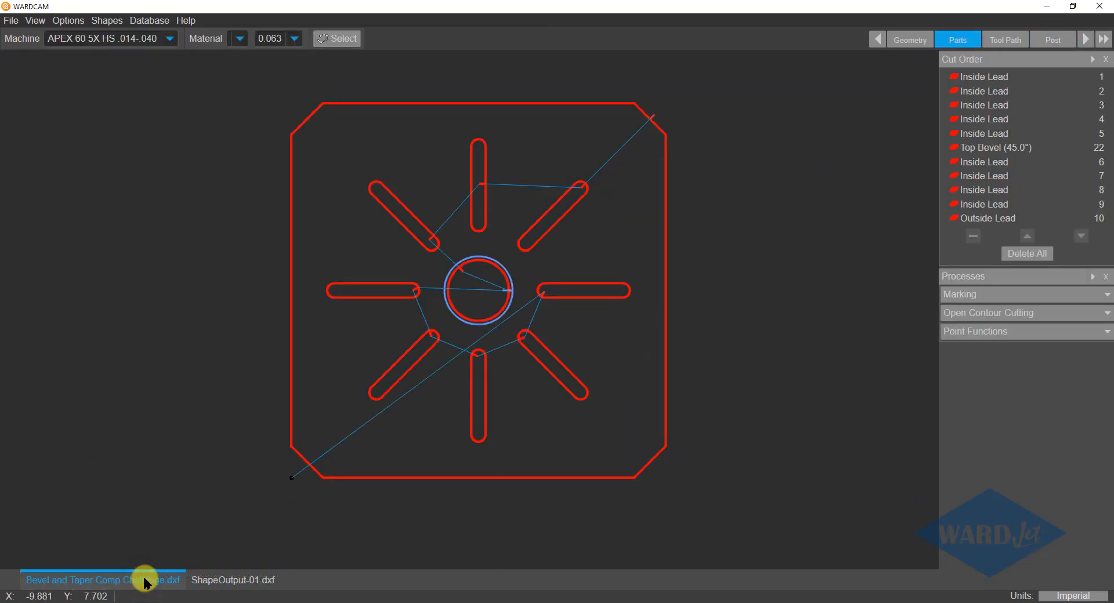
left_click(1001, 38)
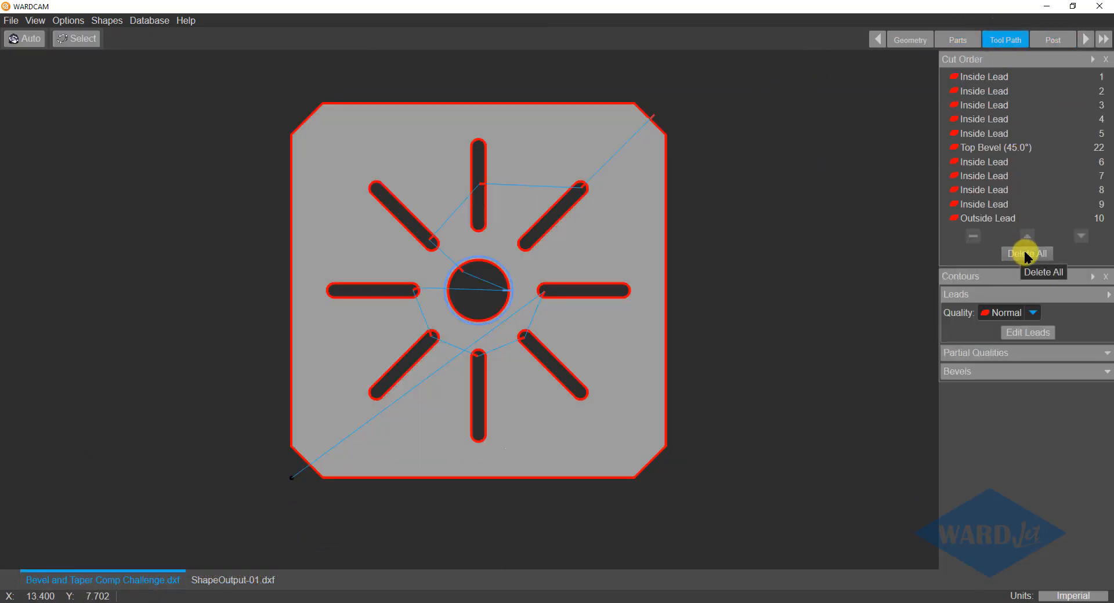
left_click(1026, 254)
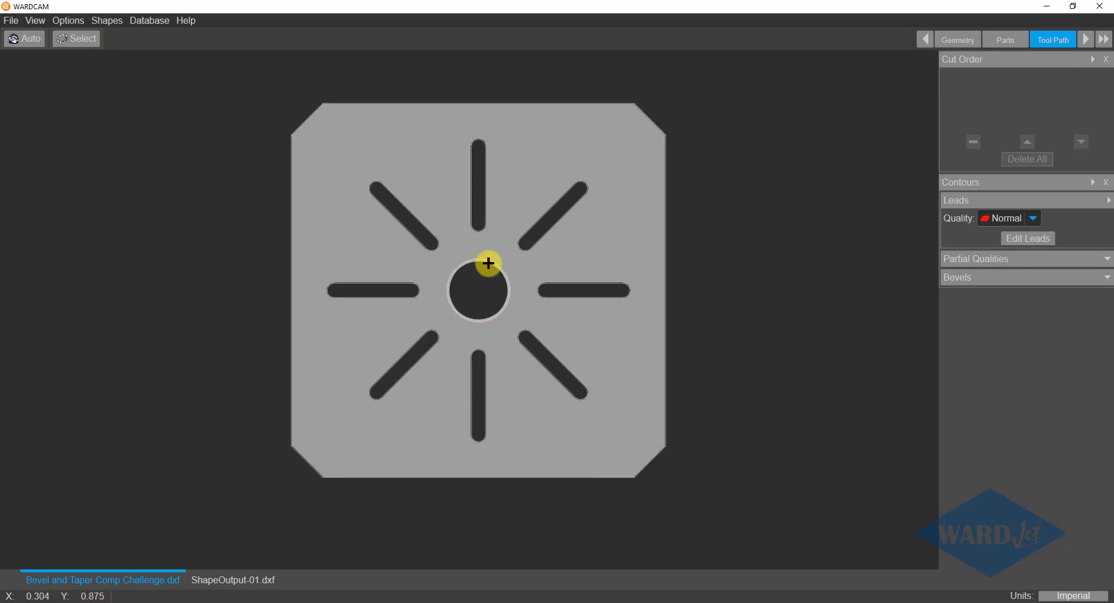
Set the part's material to Aluminium (6061) with thickness 0.250 and generate its leads and cut order automatically.
left_click(992, 39)
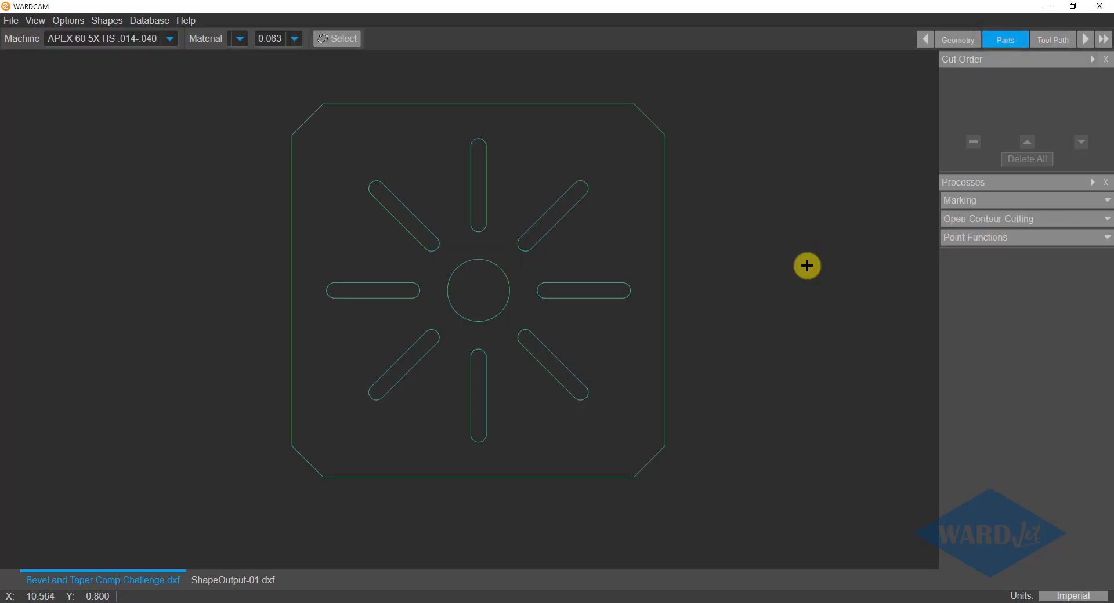
left_click(238, 39)
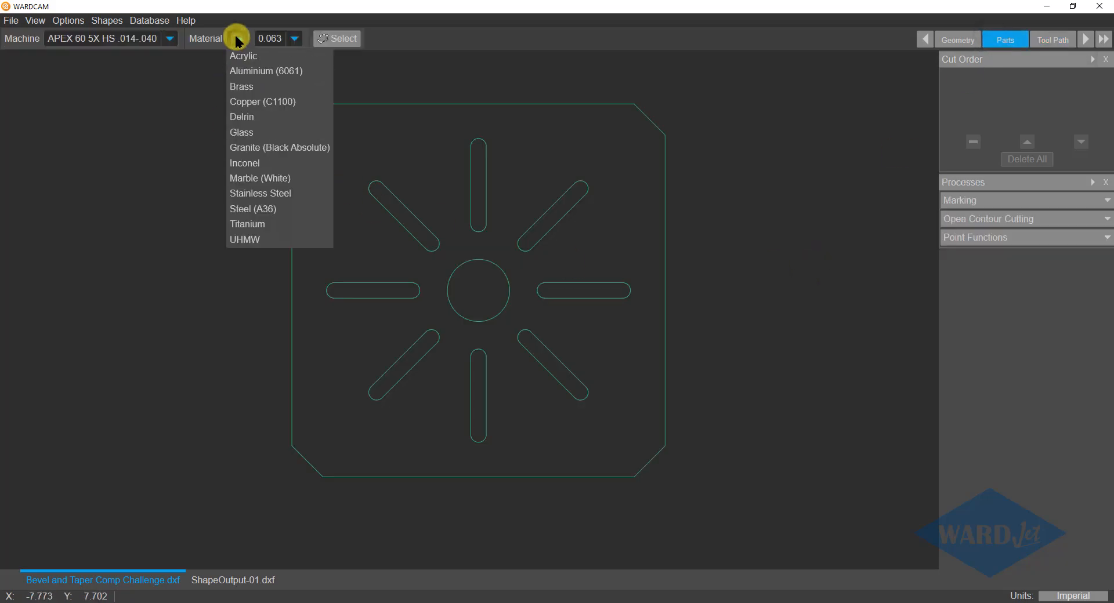
left_click(248, 70)
left_click(369, 39)
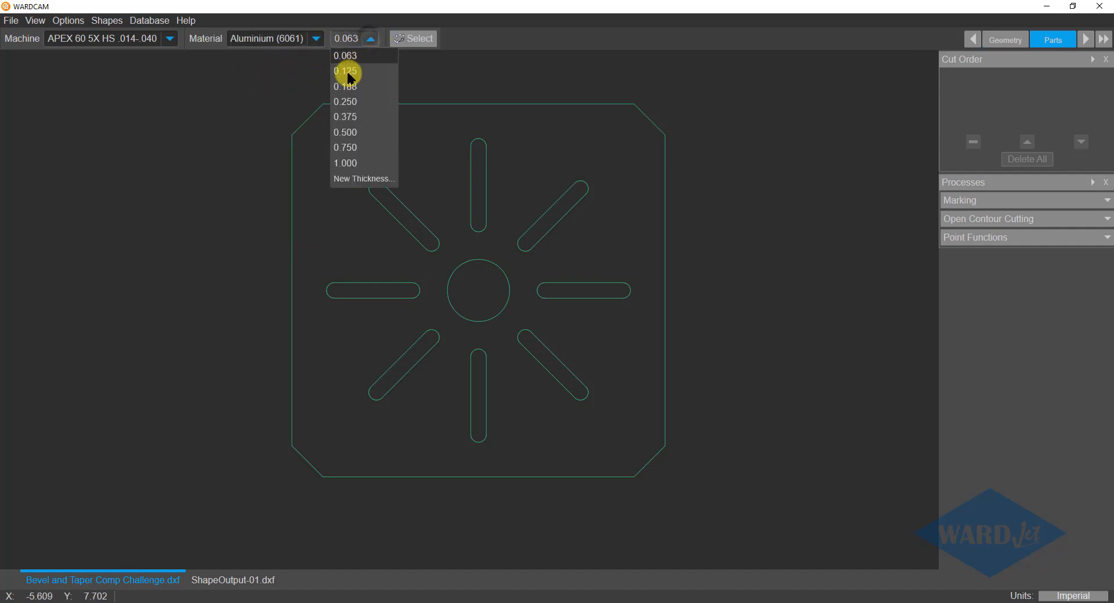
left_click(346, 100)
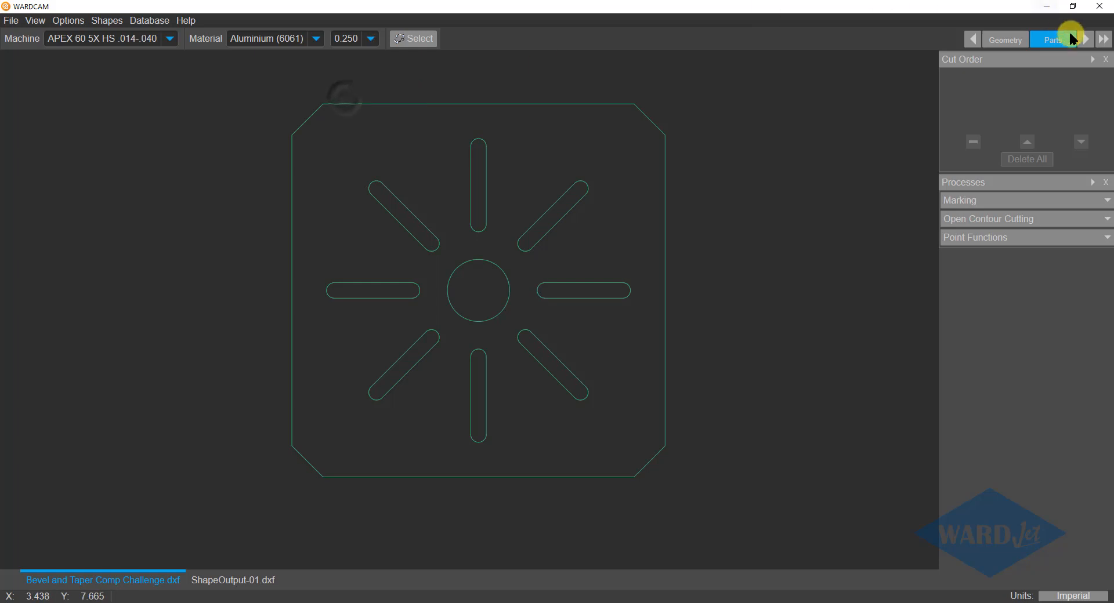
left_click(1086, 39)
left_click(32, 43)
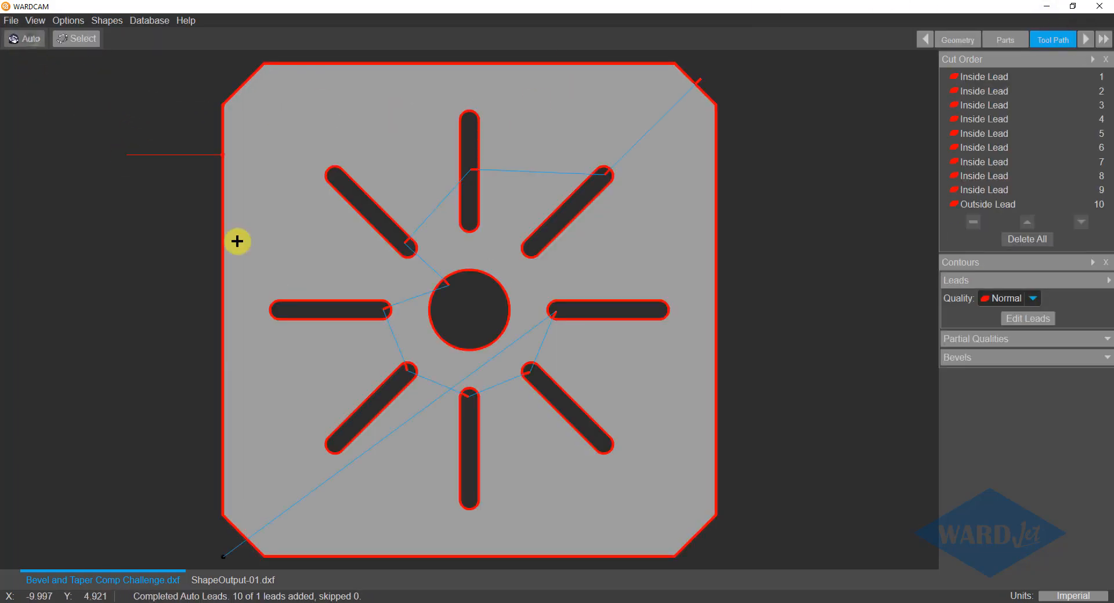
Add a whole-contour top bevel at 45.0000° with a height of 0.125 in. to the central circle.
left_click(1016, 358)
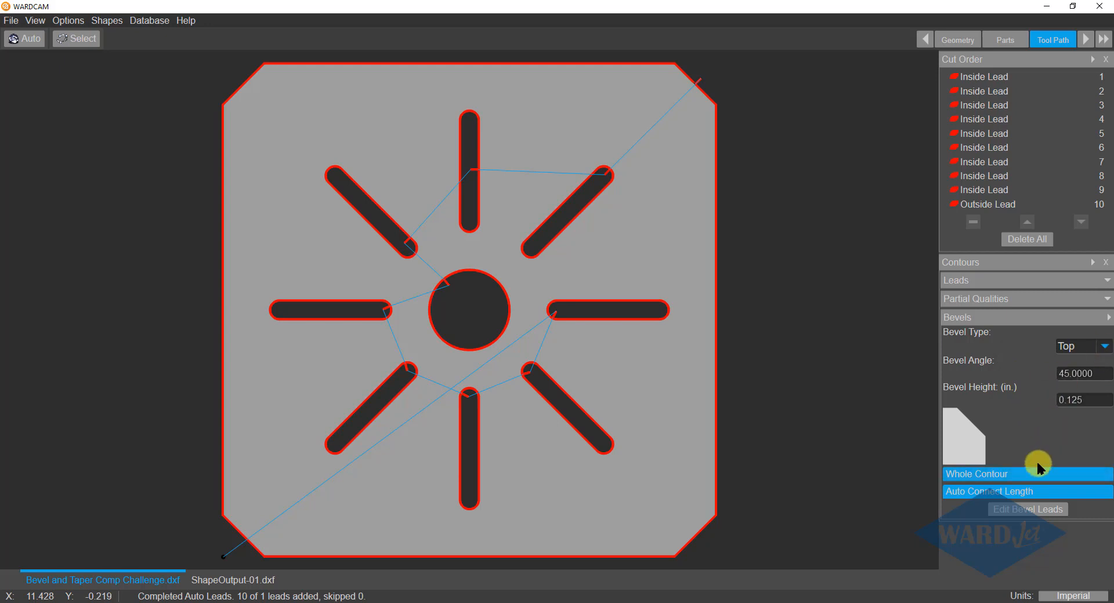
left_click(419, 308)
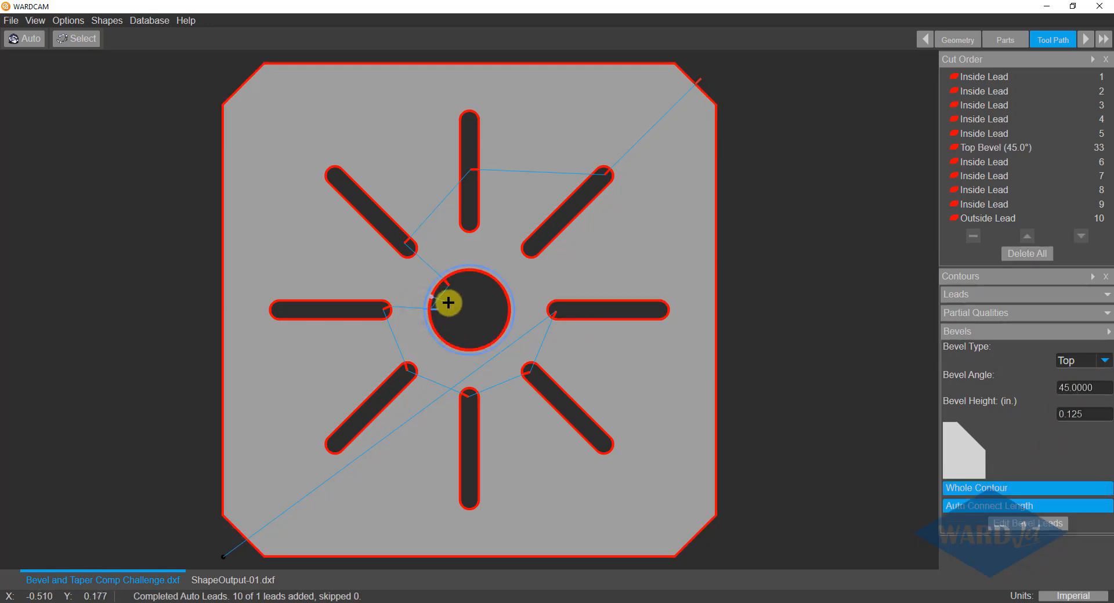
Post the part to CNC with TAC enabled, acknowledging each unwind notice for Part 1.
left_click(1085, 38)
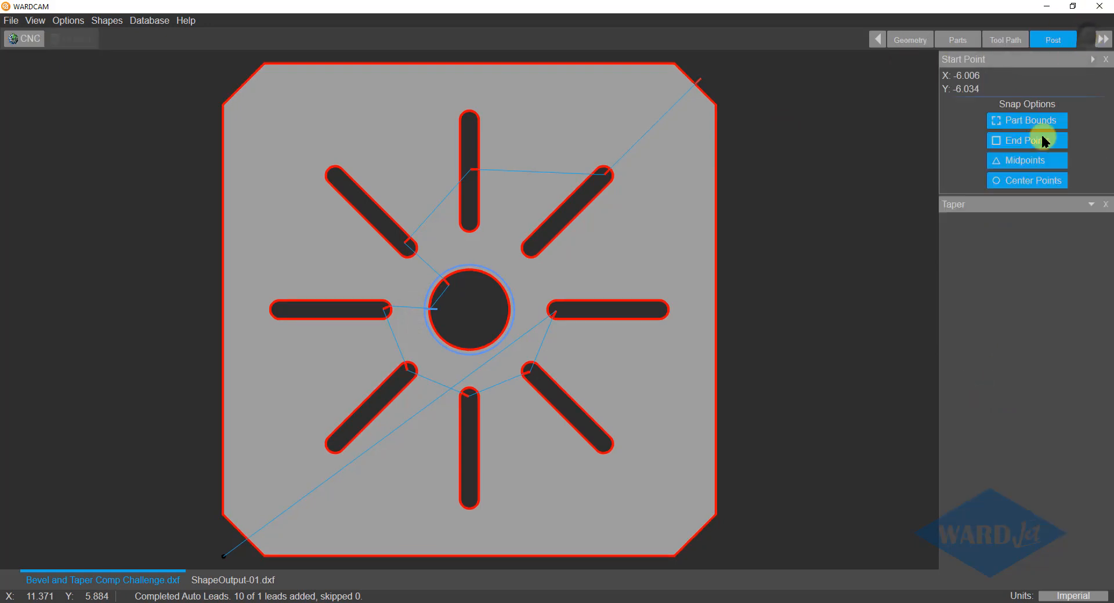
left_click(1042, 209)
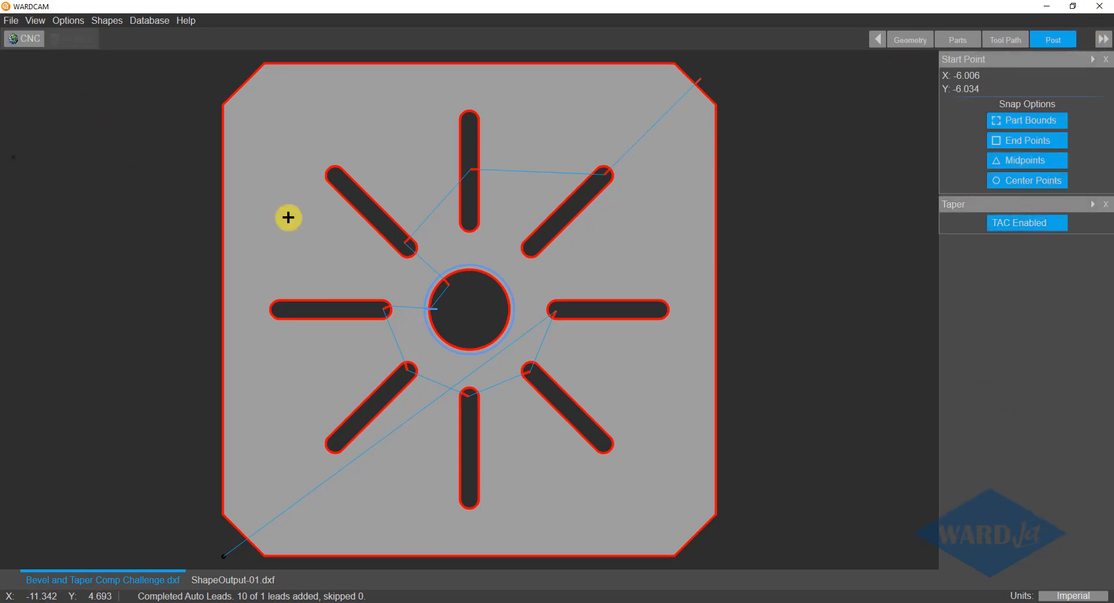
left_click(22, 37)
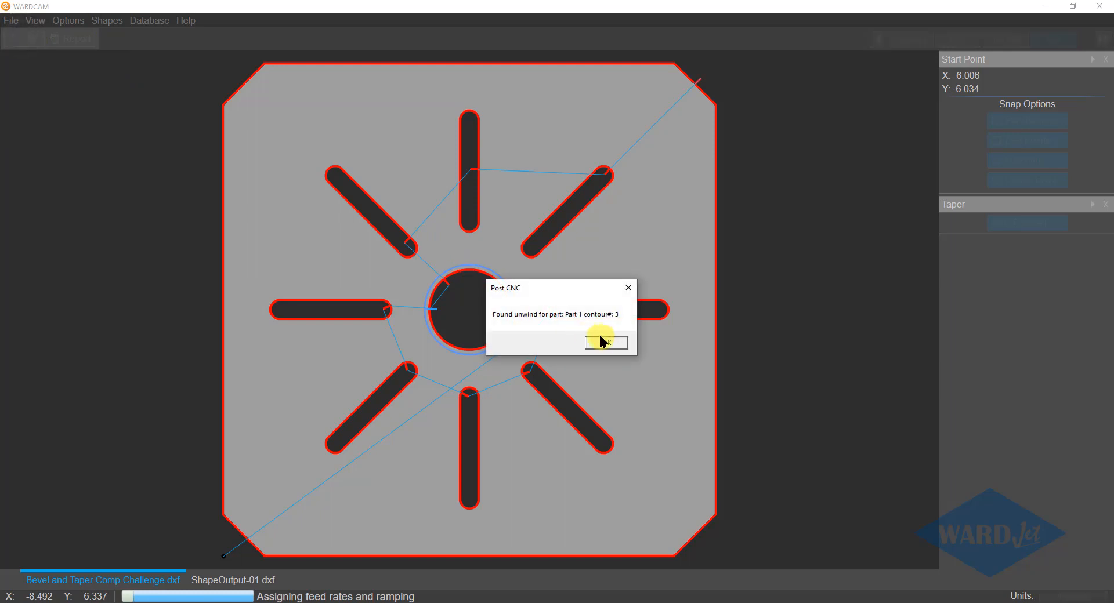
left_click(602, 339)
left_click(603, 339)
left_click(602, 339)
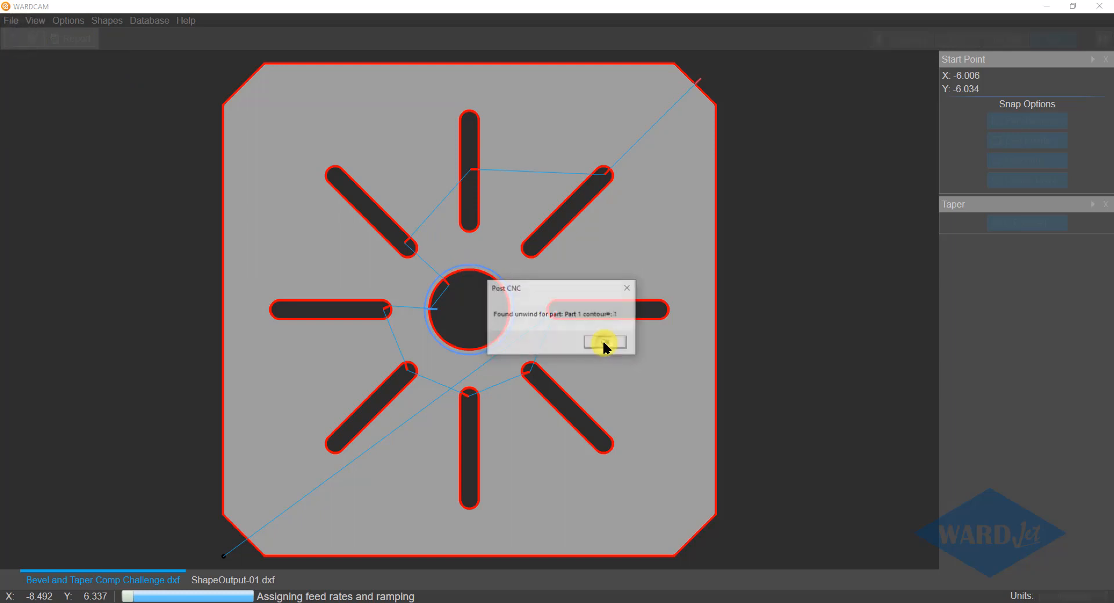
left_click(603, 342)
left_click(603, 342)
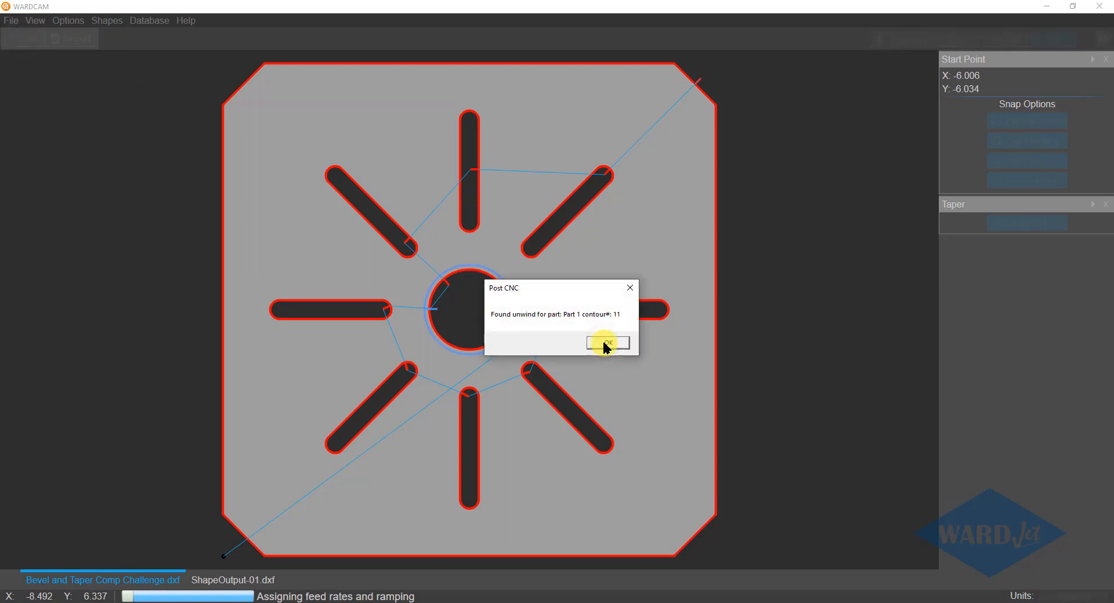
left_click(603, 342)
Save the posted code over Bevel and Taper Comp Challenge.cnc and reload the file in Notepad++.
left_click(297, 148)
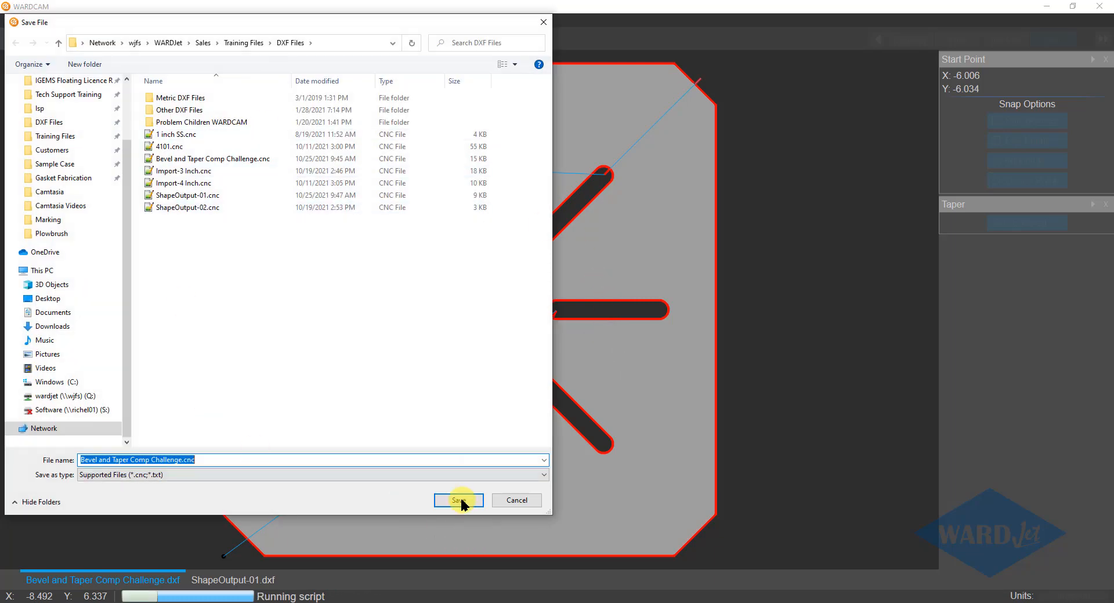
left_click(458, 500)
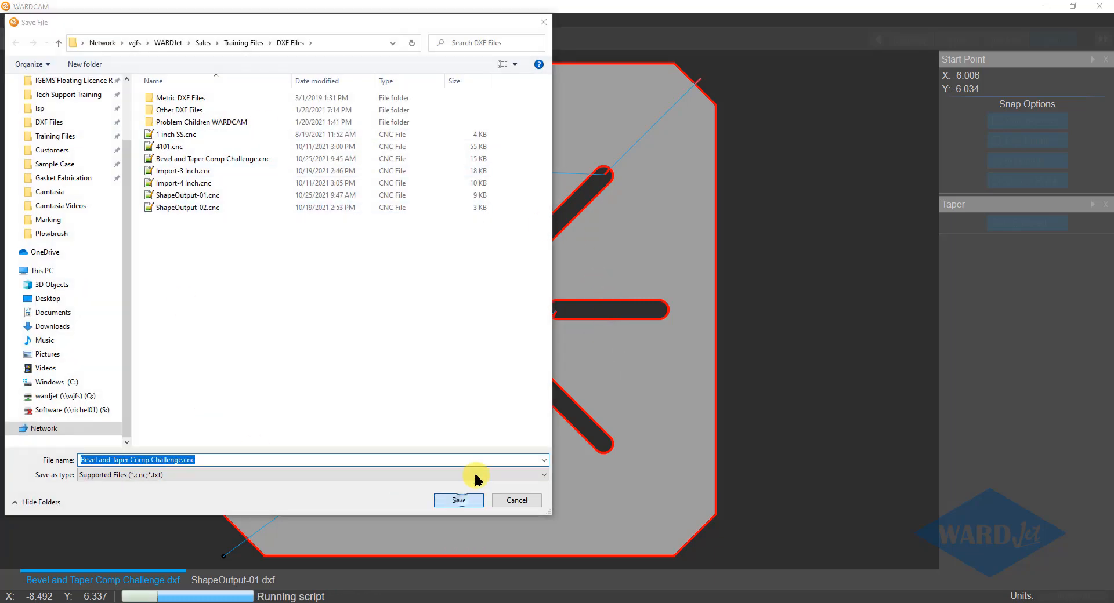
left_click(590, 306)
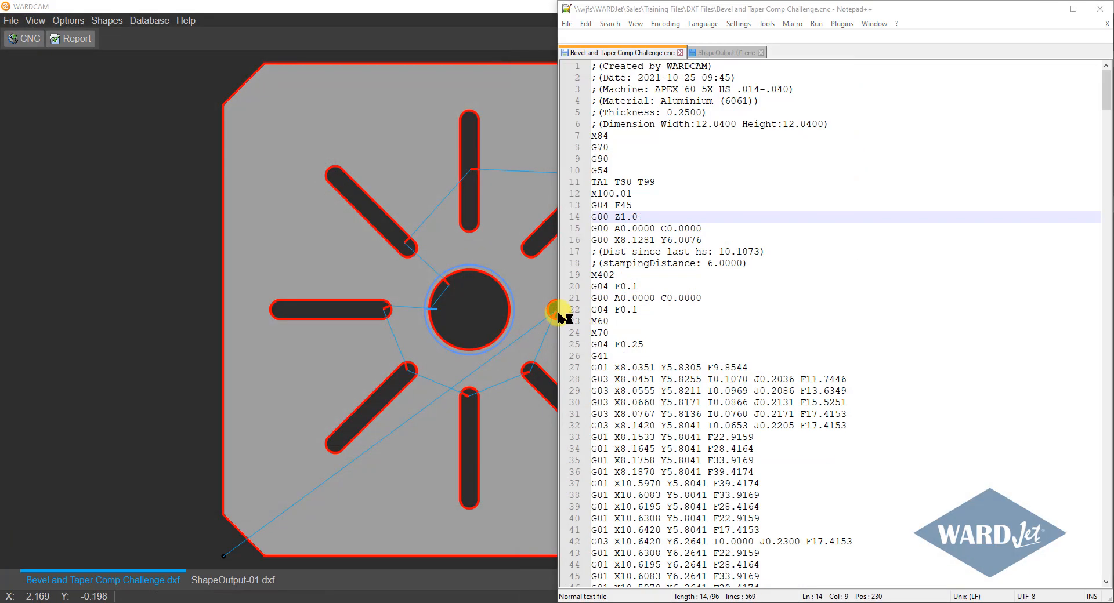
left_click(597, 353)
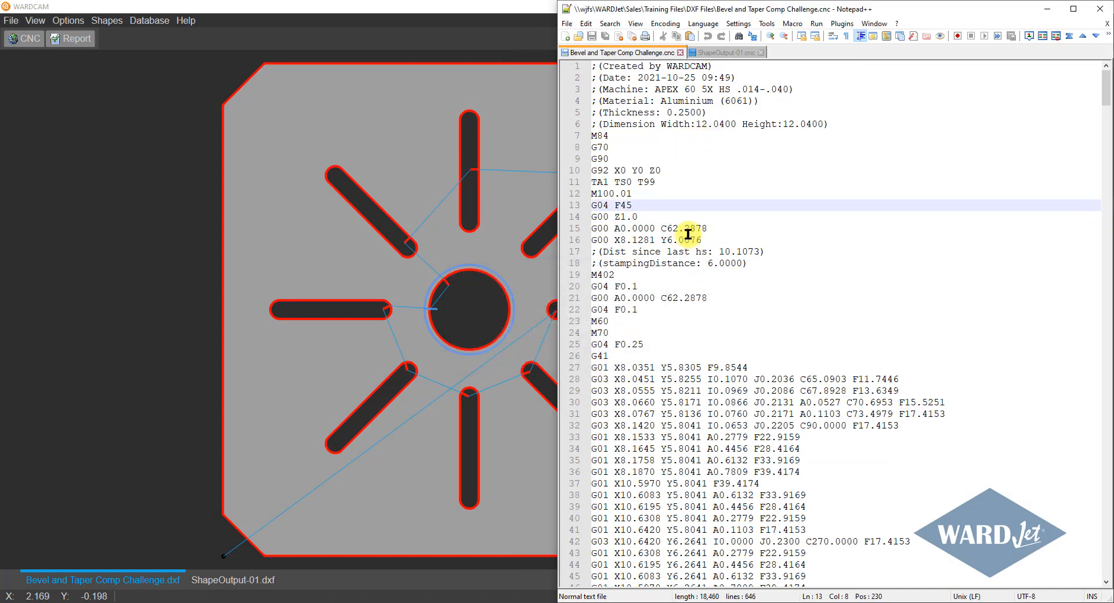
Place the WARDCAM window beside the code in Notepad++ with the entire part in view.
left_click(638, 194)
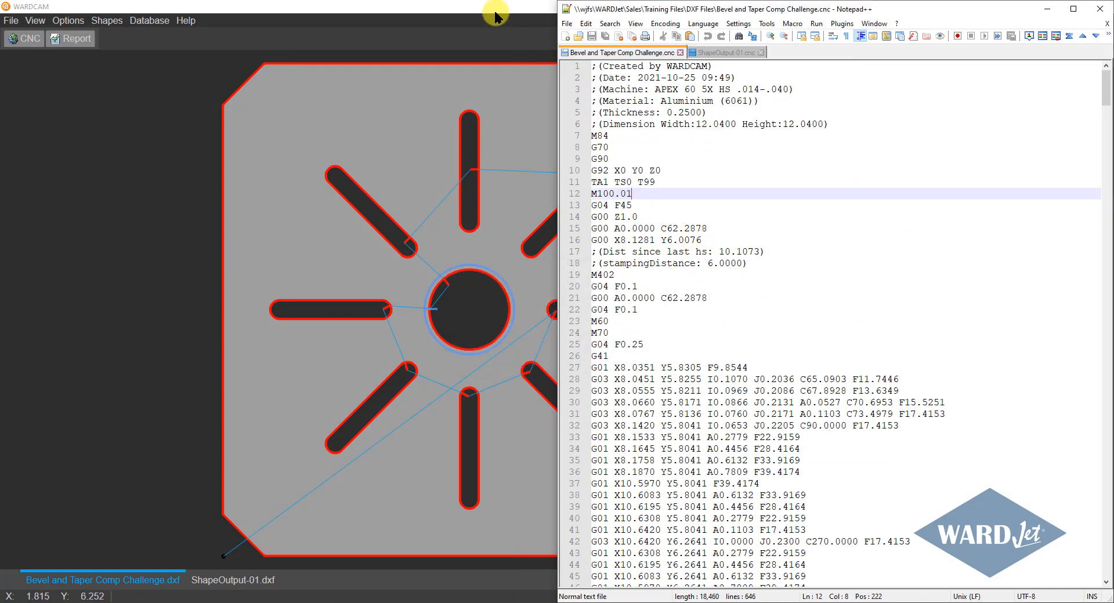
left_click_drag(496, 7, 3, 198)
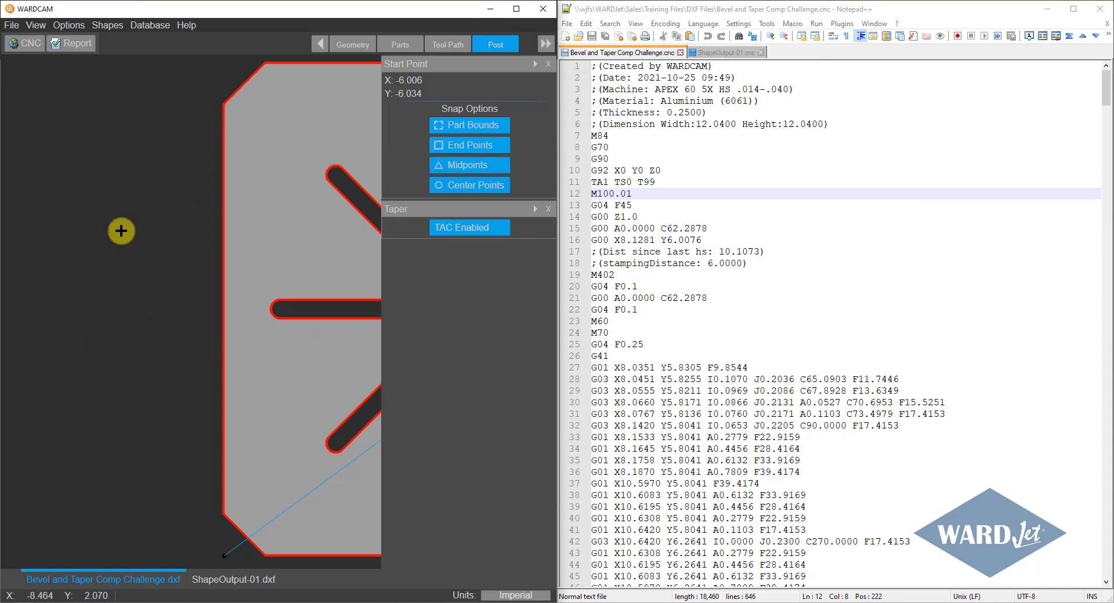
scroll(152, 245, "down", 3)
middle_click_drag(159, 256, 52, 270)
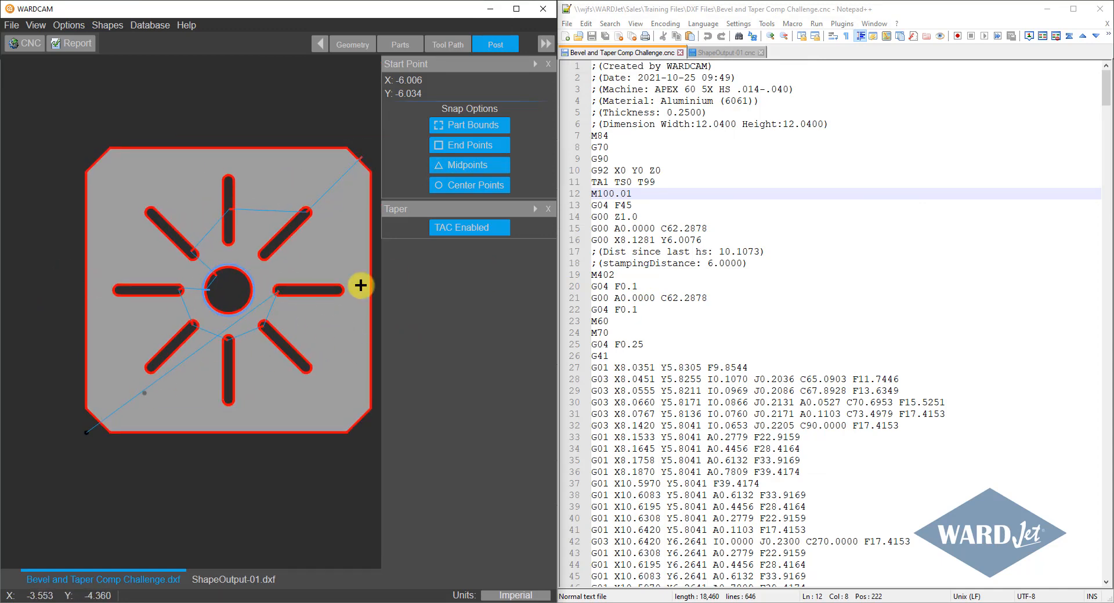
Compare the C62.2878 rotation before the first cut with the lead-in direction of the first slot in the tool path.
left_click(279, 291)
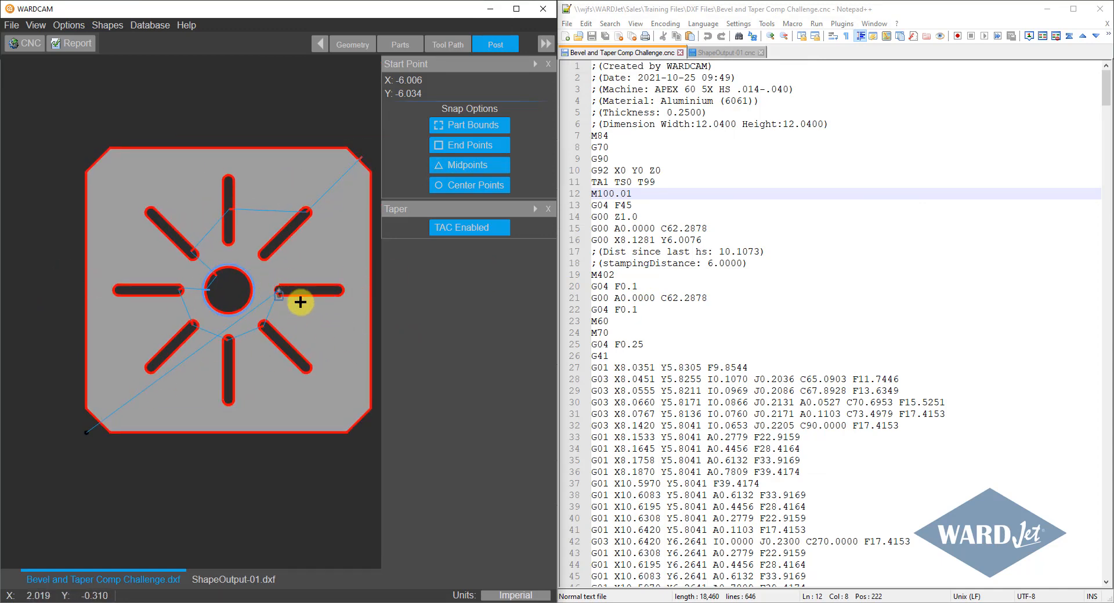
left_click(664, 297)
left_click_drag(664, 298, 702, 299)
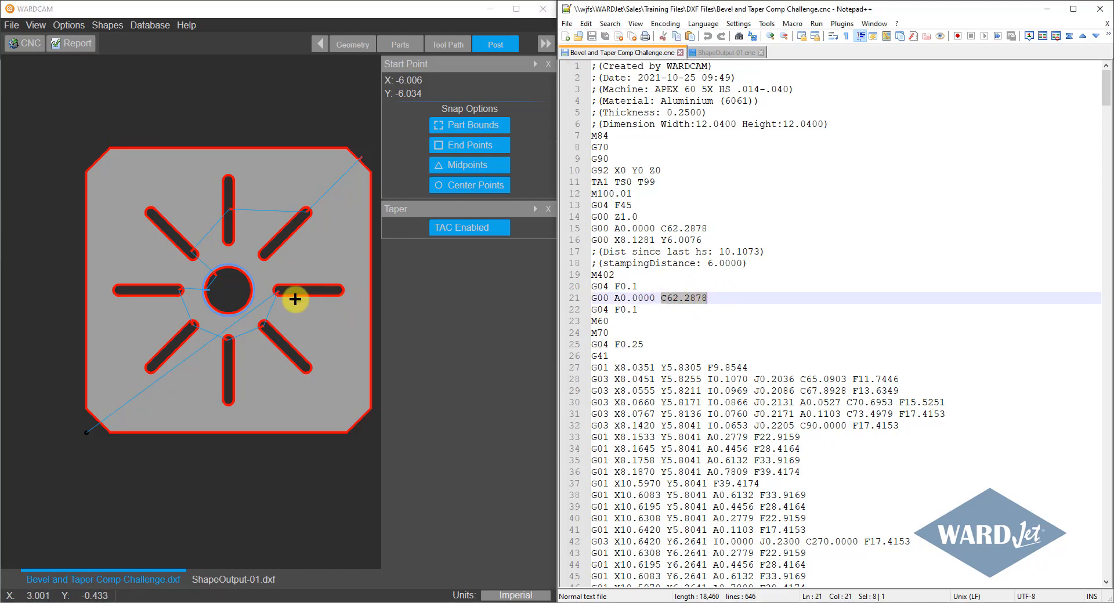
scroll(294, 301, "up", 5)
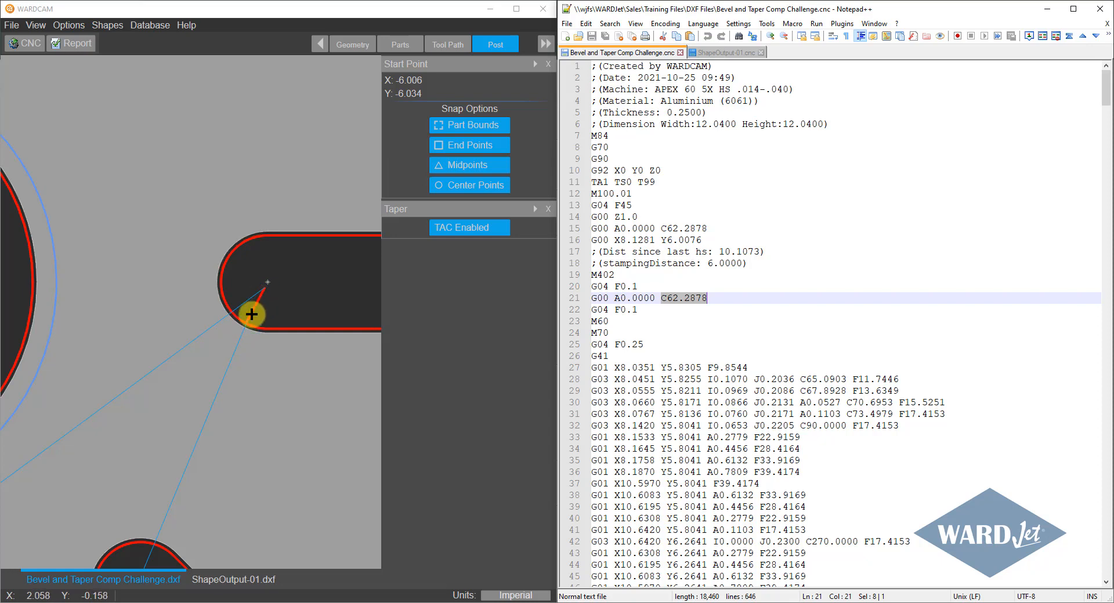
scroll(251, 314, "down", 2)
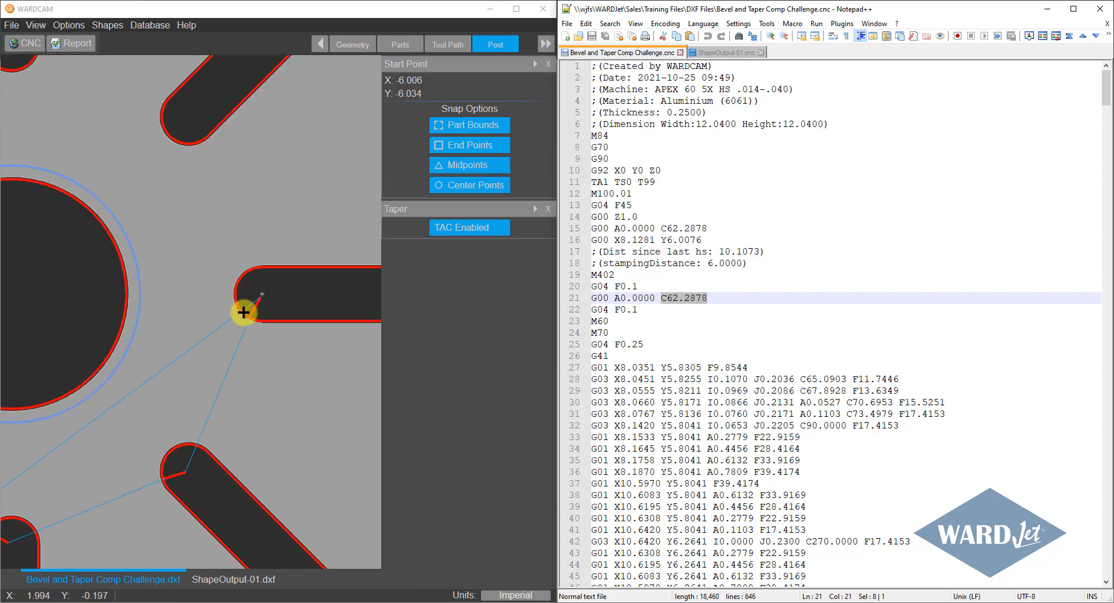
left_click(683, 297)
Examine the first contour's ;(Unwind) block, from M71 through the G00 C-90.0000 rotation to the restart and closing G03 moves.
scroll(641, 301, "down", 6)
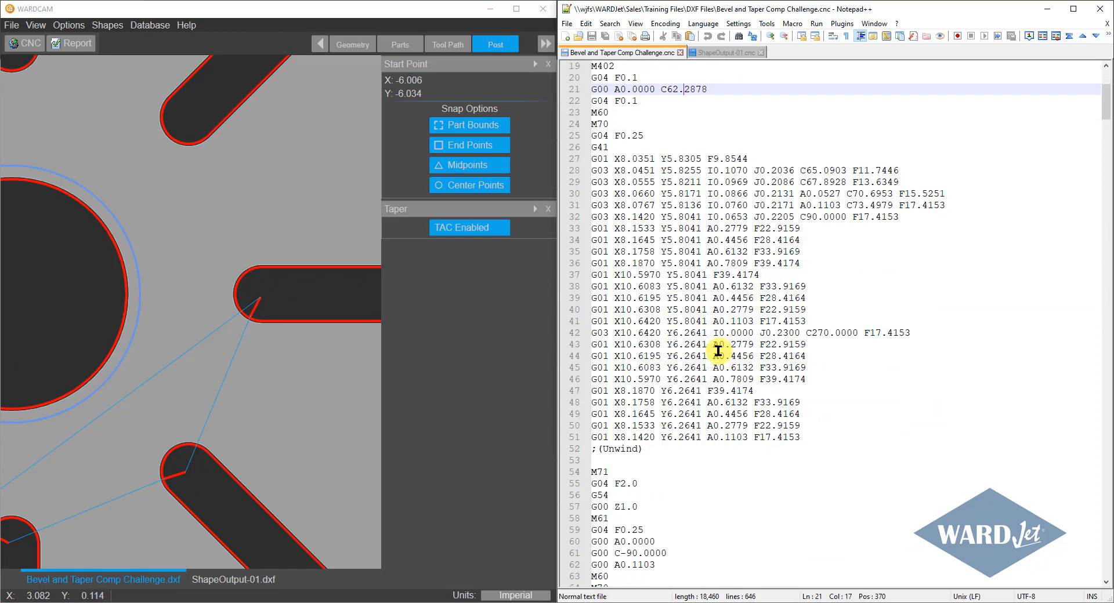
left_click(649, 444)
scroll(649, 444, "down", 6)
scroll(219, 489, "down", 3)
scroll(206, 488, "up", 3)
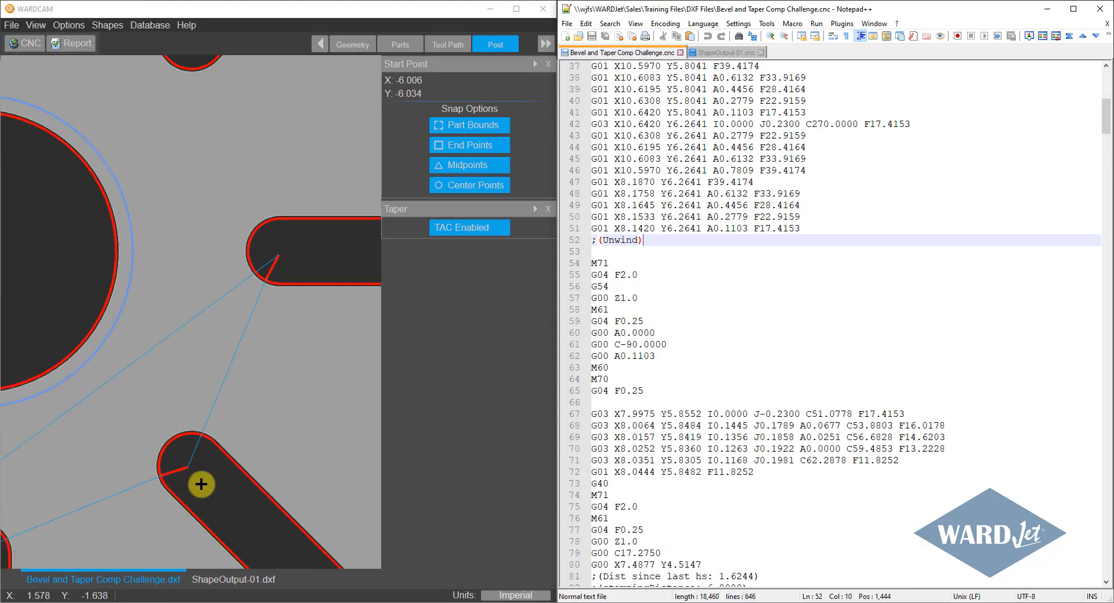
left_click(663, 344)
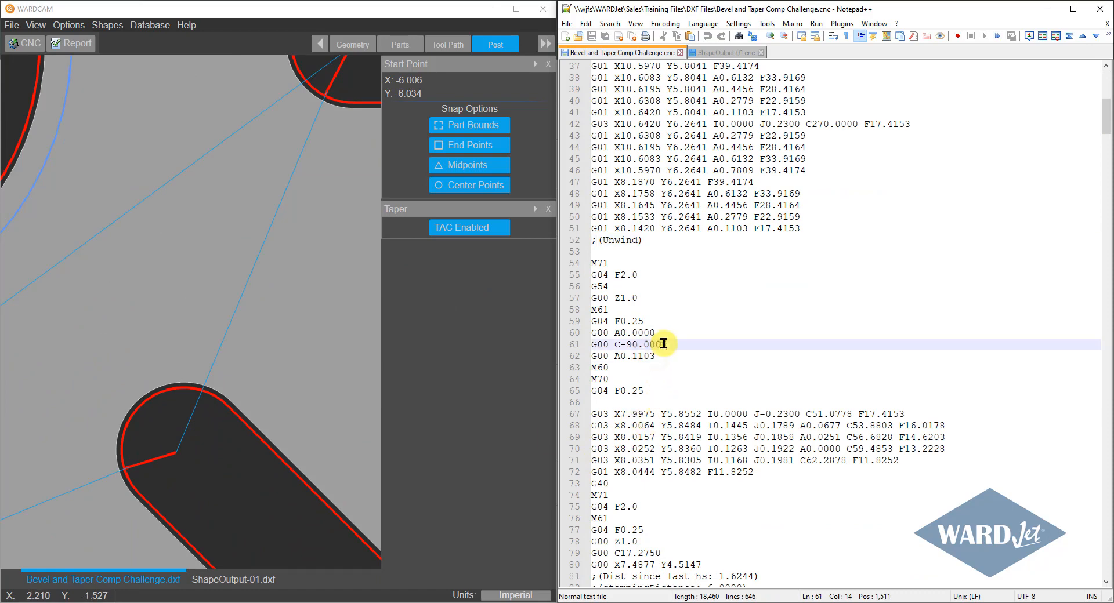
scroll(700, 369, "down", 3)
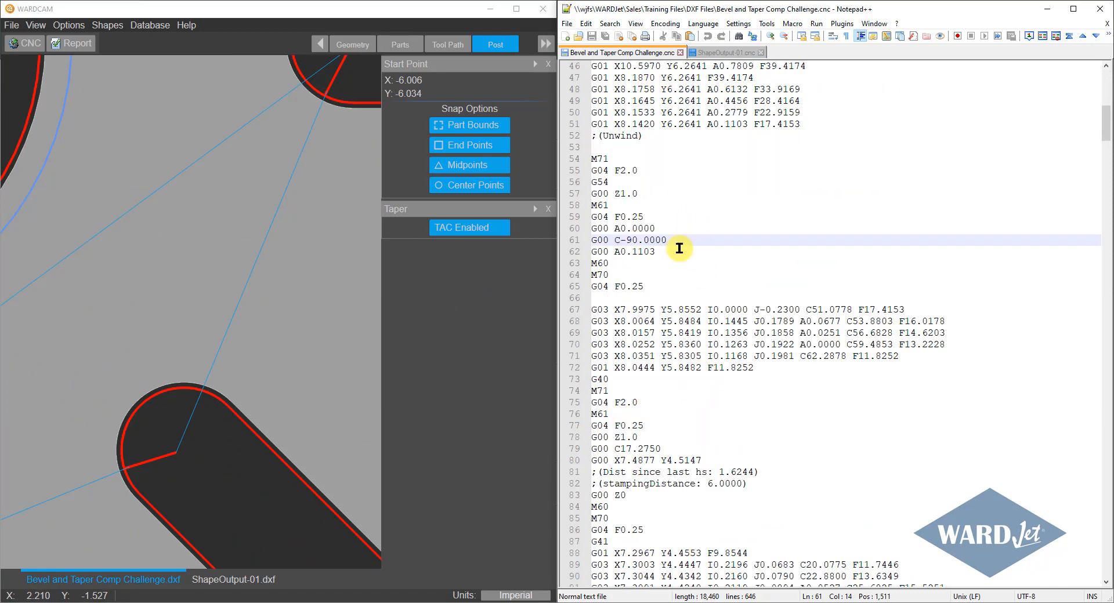
scroll(696, 313, "up", 3)
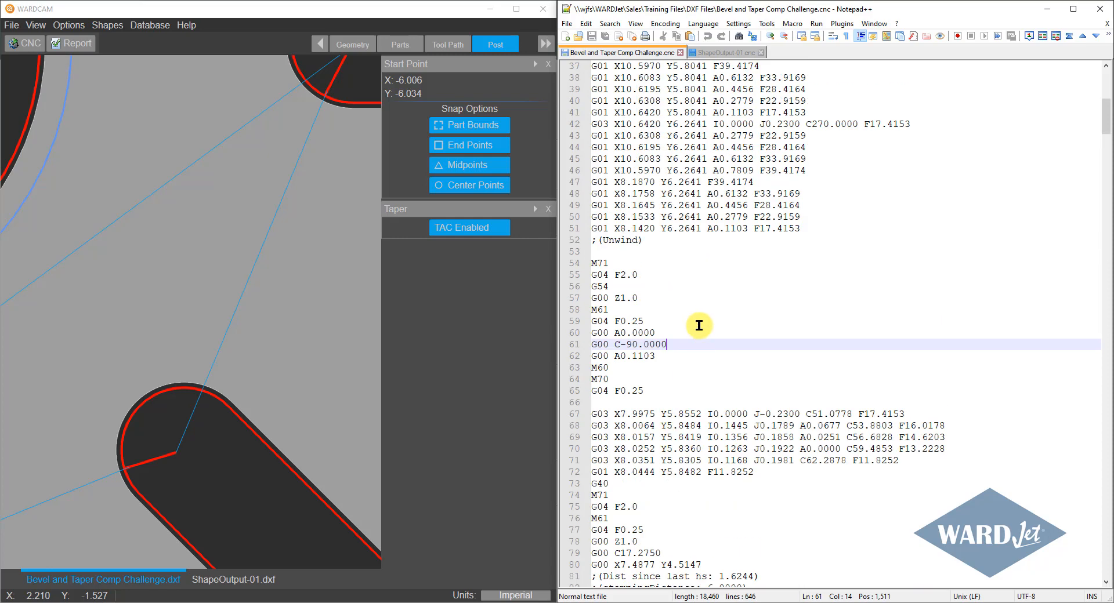
scroll(359, 288, "down", 2)
scroll(705, 359, "down", 5)
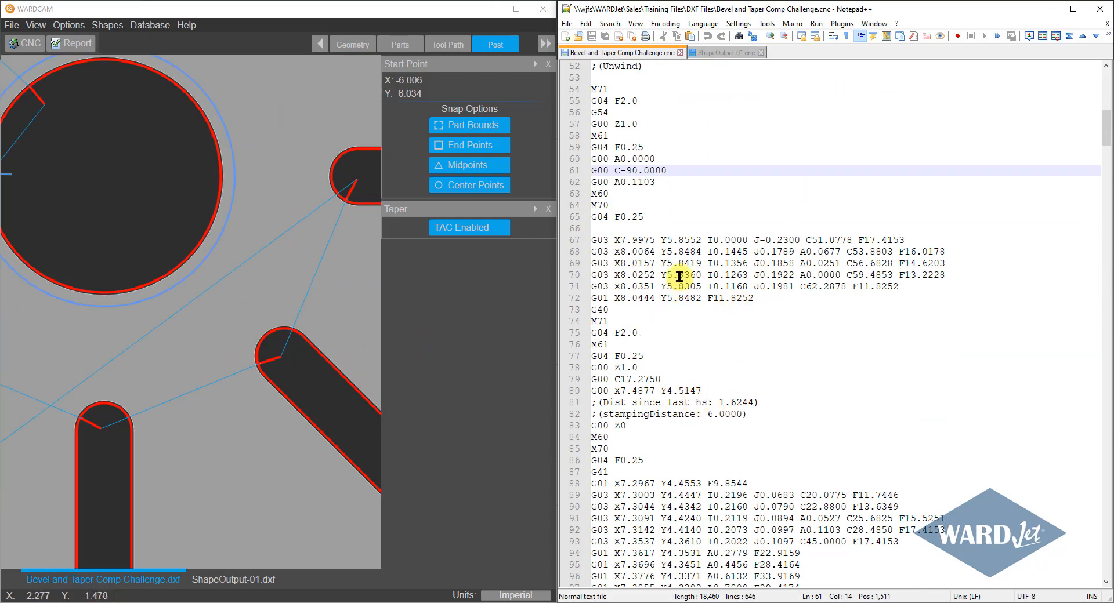
scroll(683, 261, "down", 2)
scroll(688, 284, "up", 7)
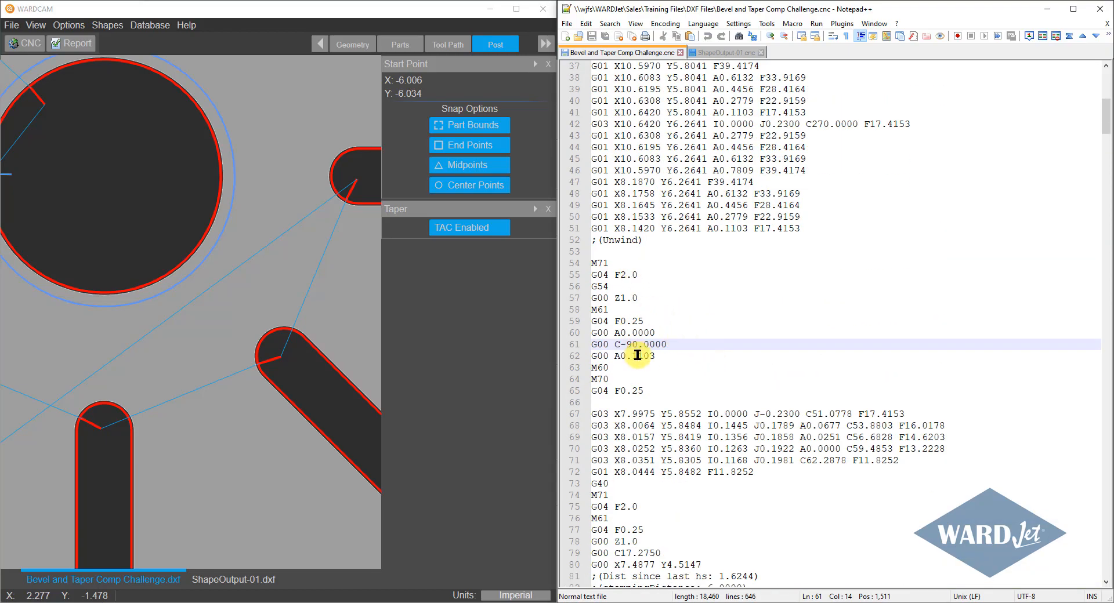
Examine the code for the following slots, including the G00 C17.2750 rotation before X7.4877 Y4.5147 and their unwind blocks.
scroll(656, 346, "down", 9)
scroll(673, 348, "down", 9)
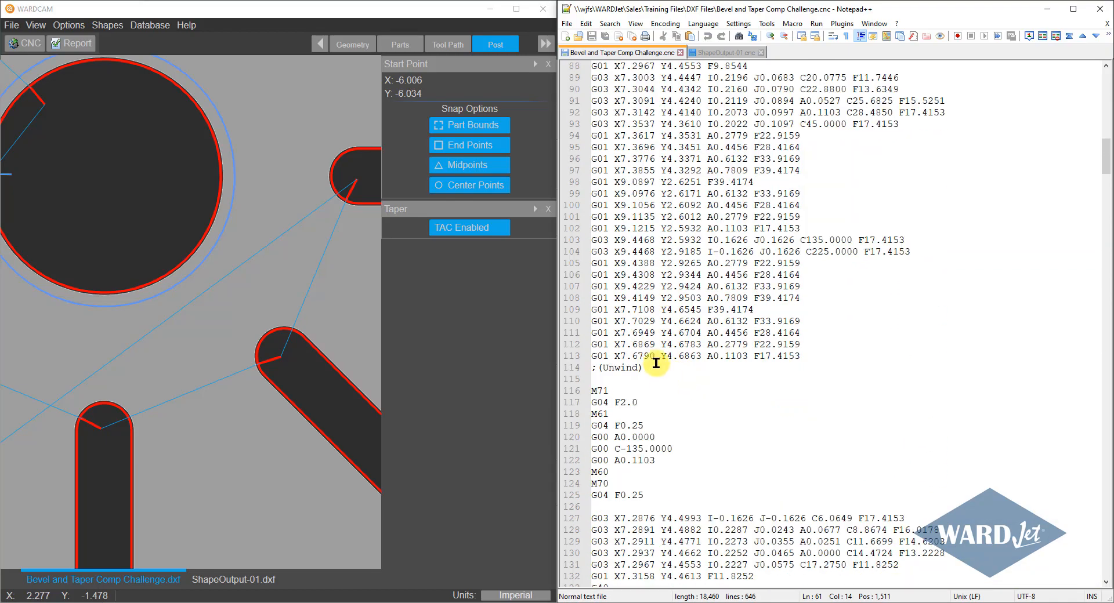
scroll(656, 342, "up", 9)
left_click(752, 262)
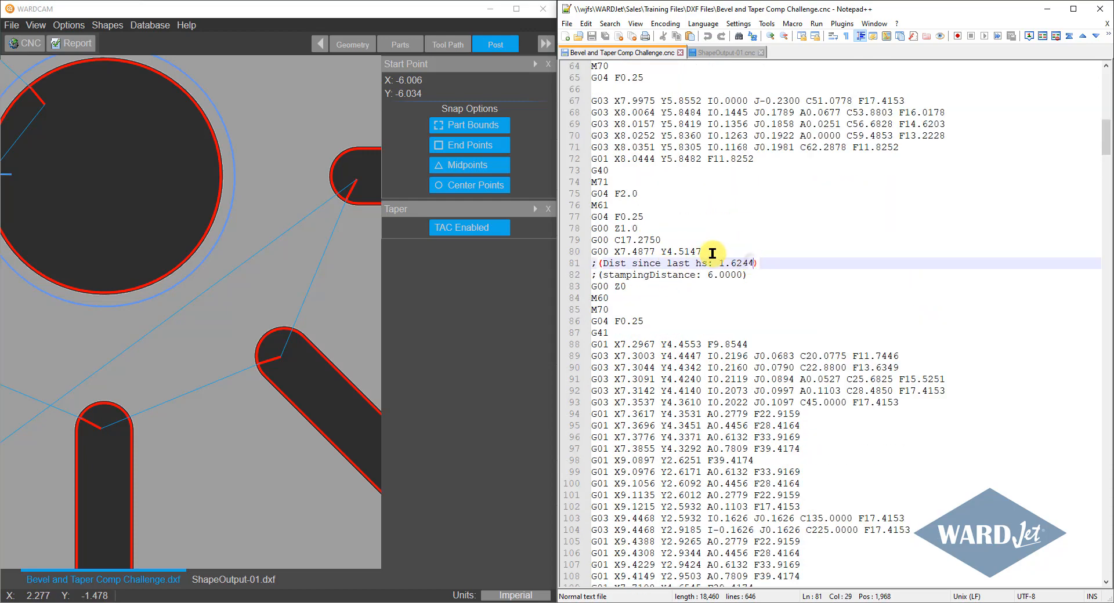
left_click(706, 251)
left_click(659, 239)
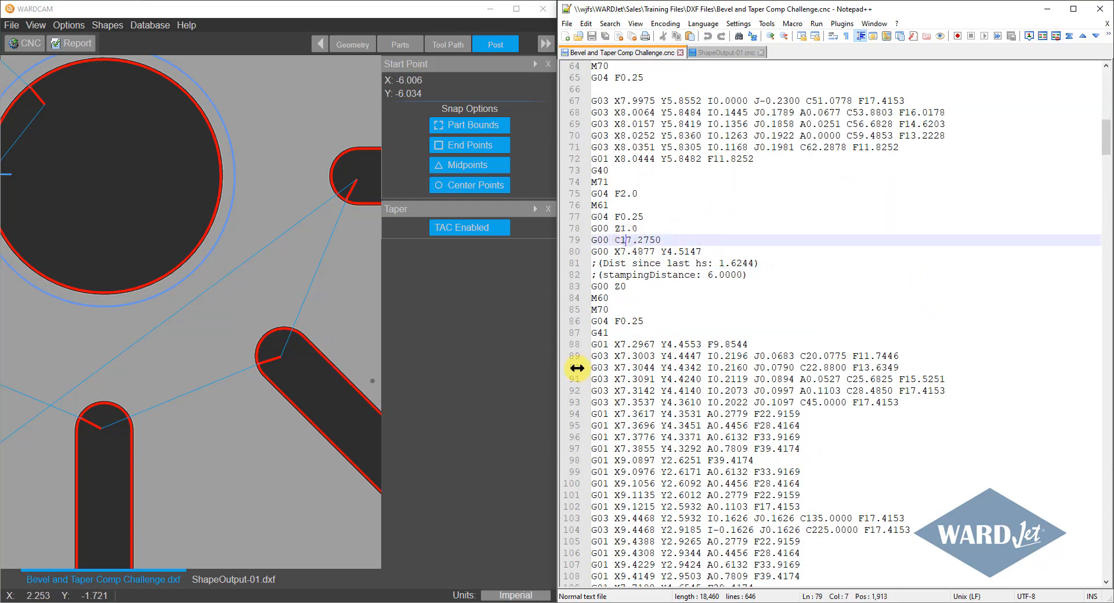
scroll(667, 365, "down", 20)
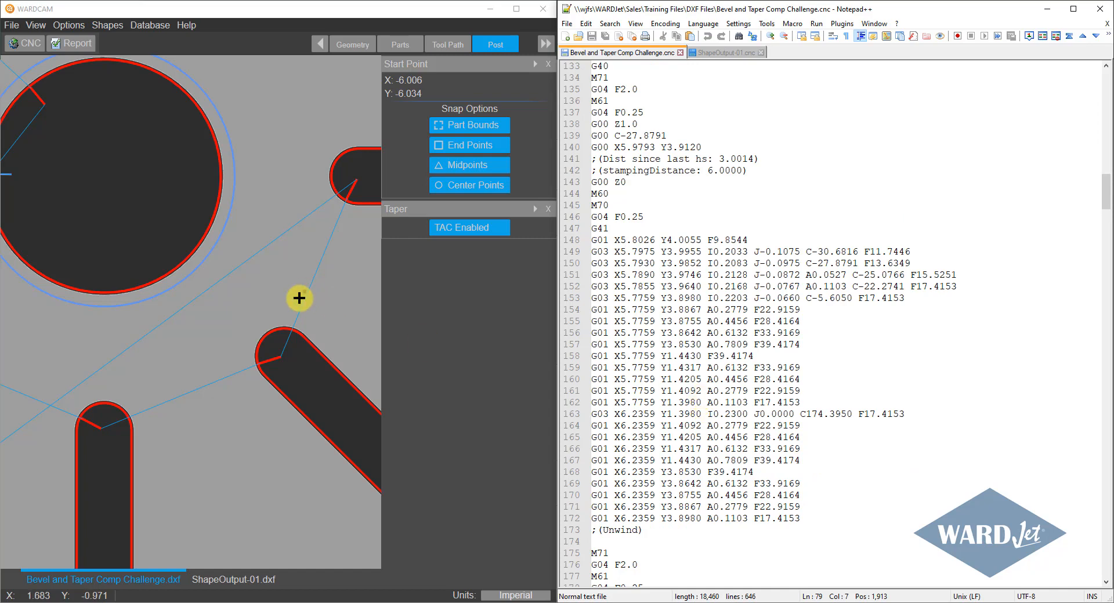
Switch back to WARDCAM at full size and return to the tool path stage, with the slots around the central circle in view.
left_click(516, 8)
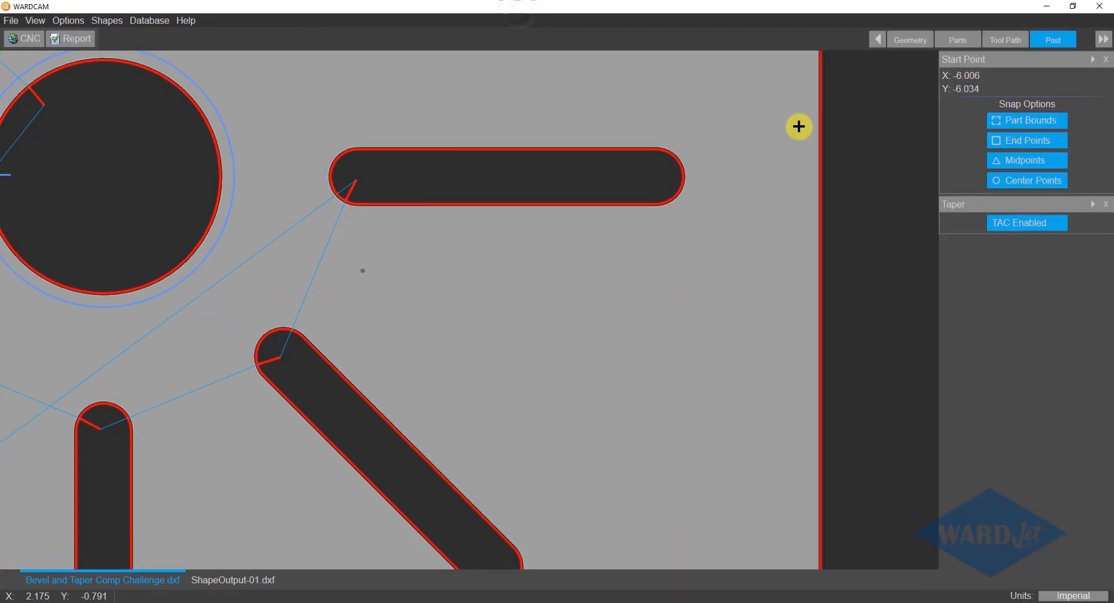
scroll(654, 303, "down", 5)
scroll(599, 313, "down", 2)
scroll(600, 313, "up", 6)
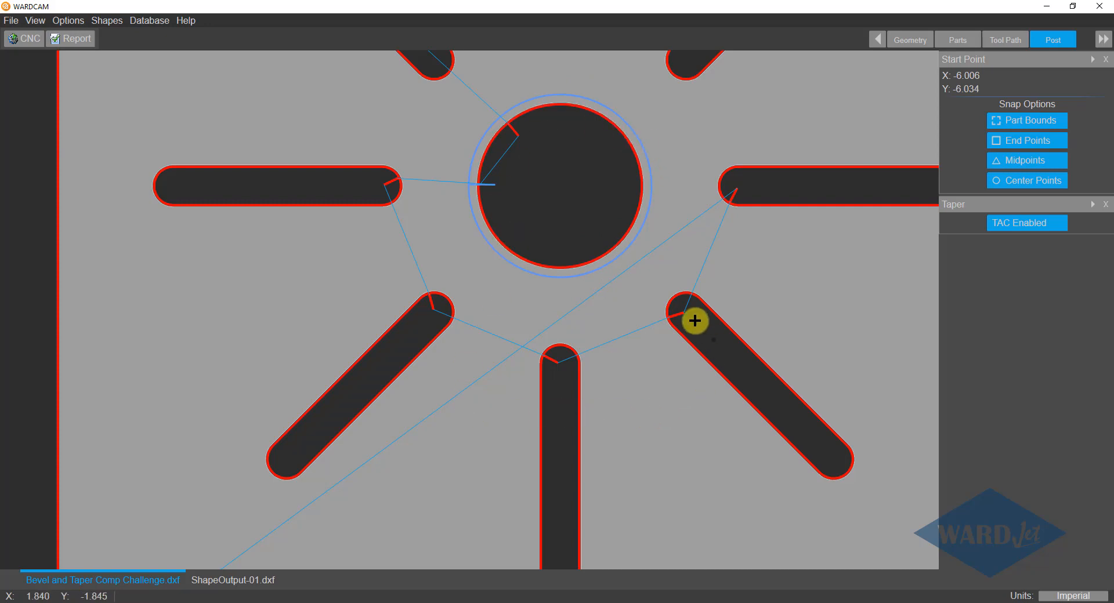
left_click(1004, 40)
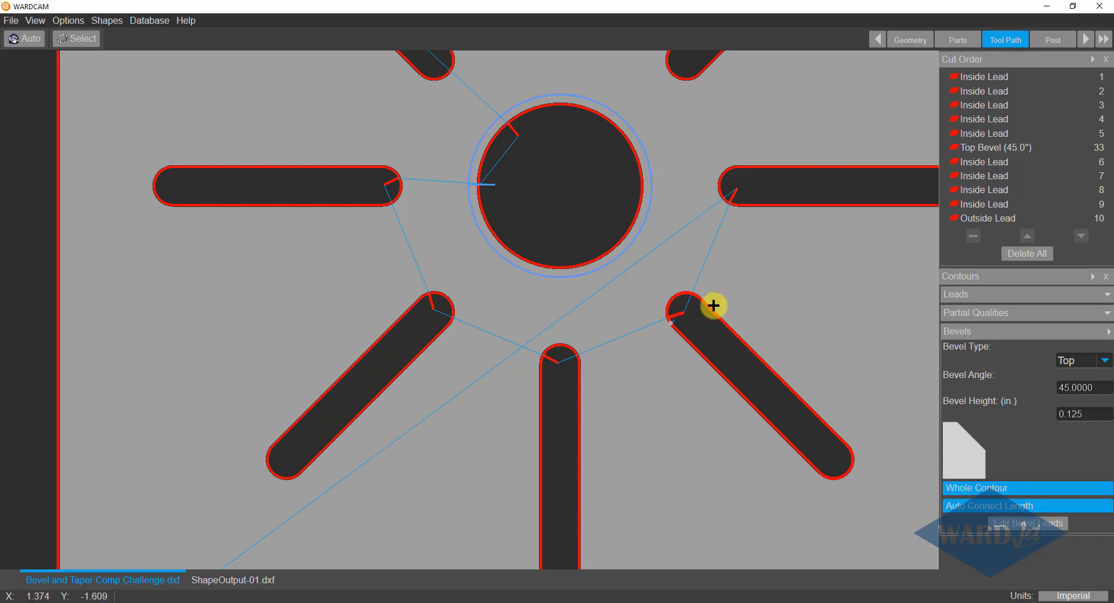
middle_click_drag(718, 203, 579, 273)
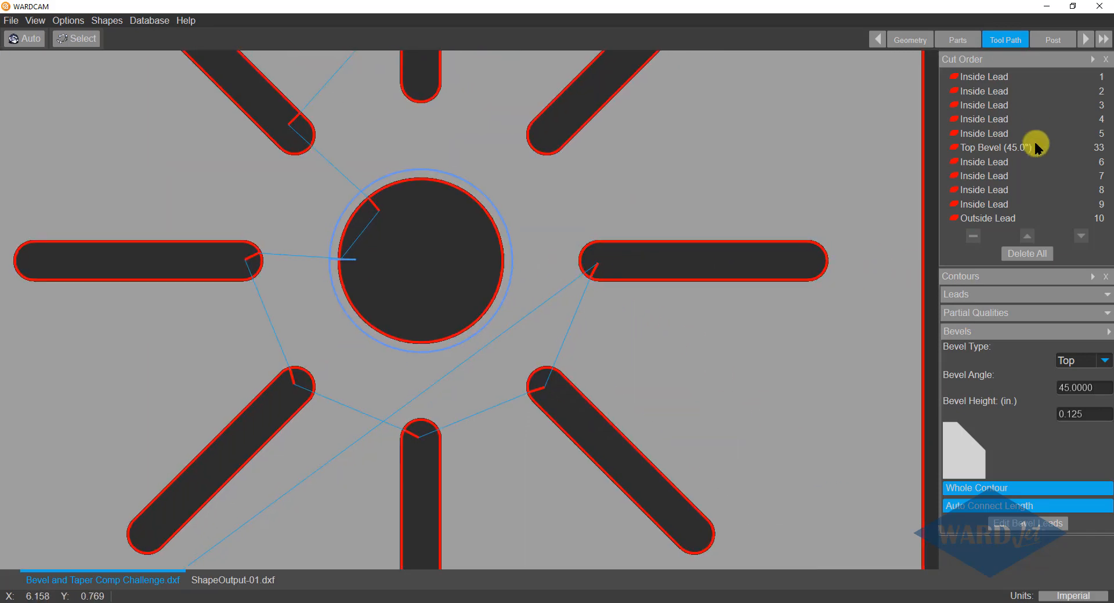
Start editing the leads and move the first slot's lead, on the slot directly right of the circle, to its outer rounded end.
left_click(980, 76)
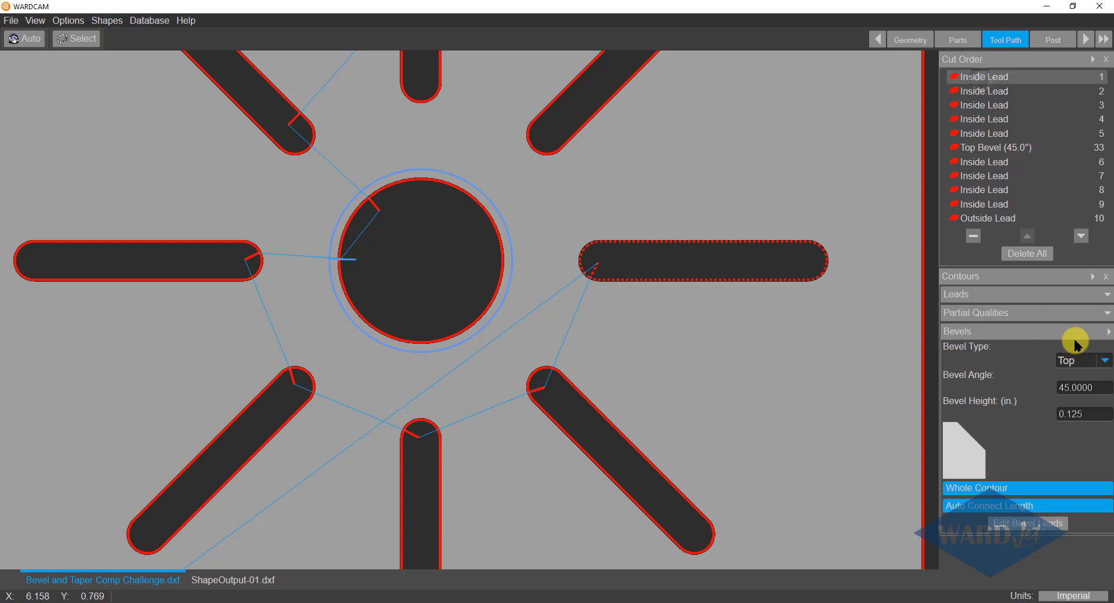
left_click(1107, 332)
left_click(1106, 296)
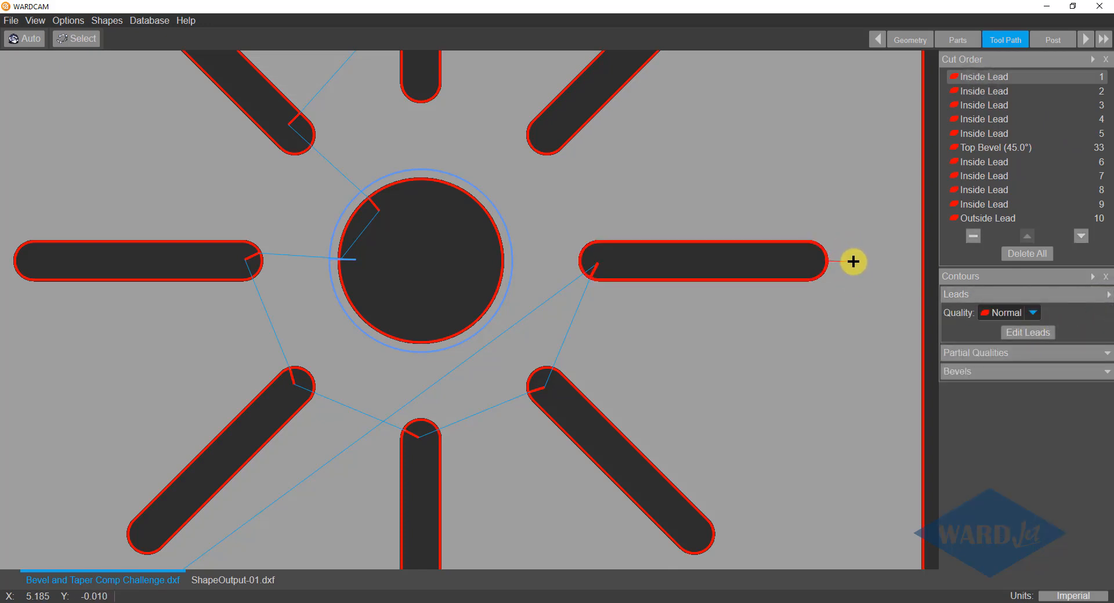
left_click(853, 262)
scroll(853, 262, "up", 3)
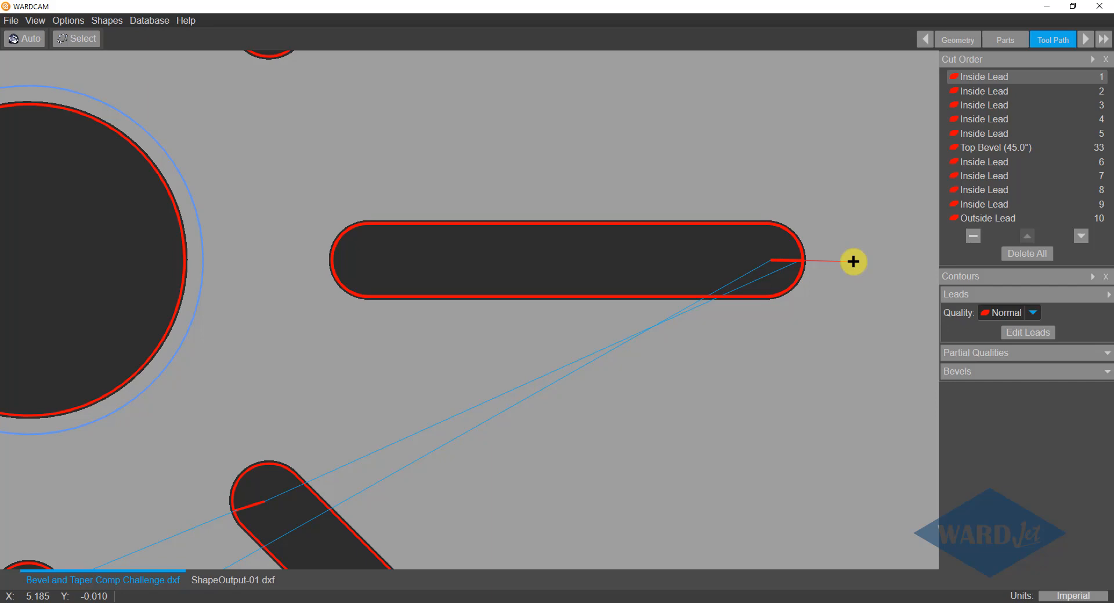
scroll(853, 262, "down", 4)
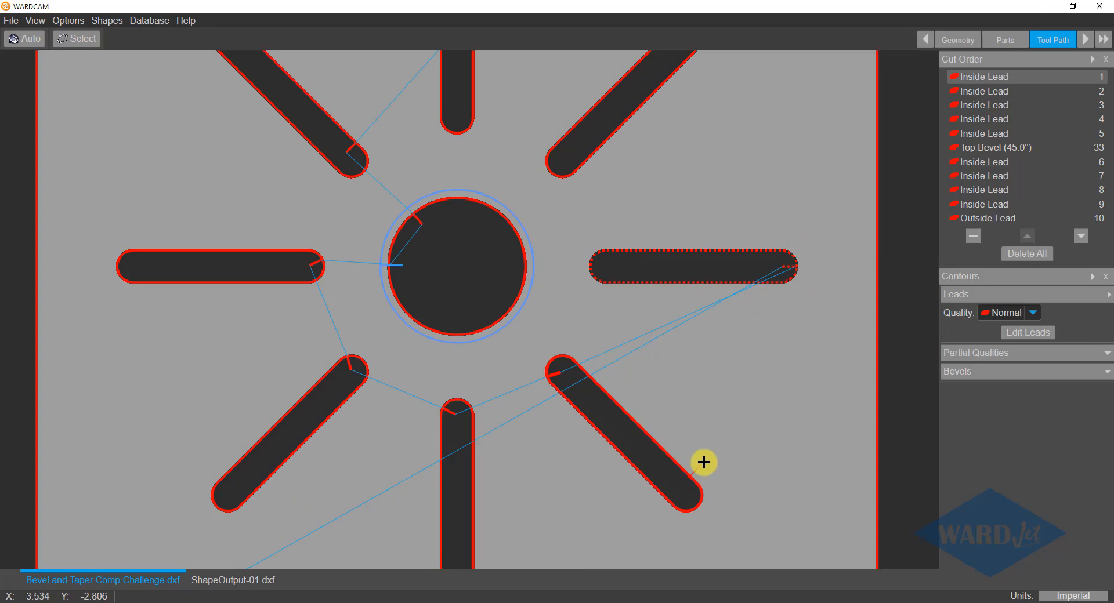
Move the leads of the lower-right, bottom, lower-left and left slots to the right-facing side of each contour.
scroll(715, 490, "up", 1)
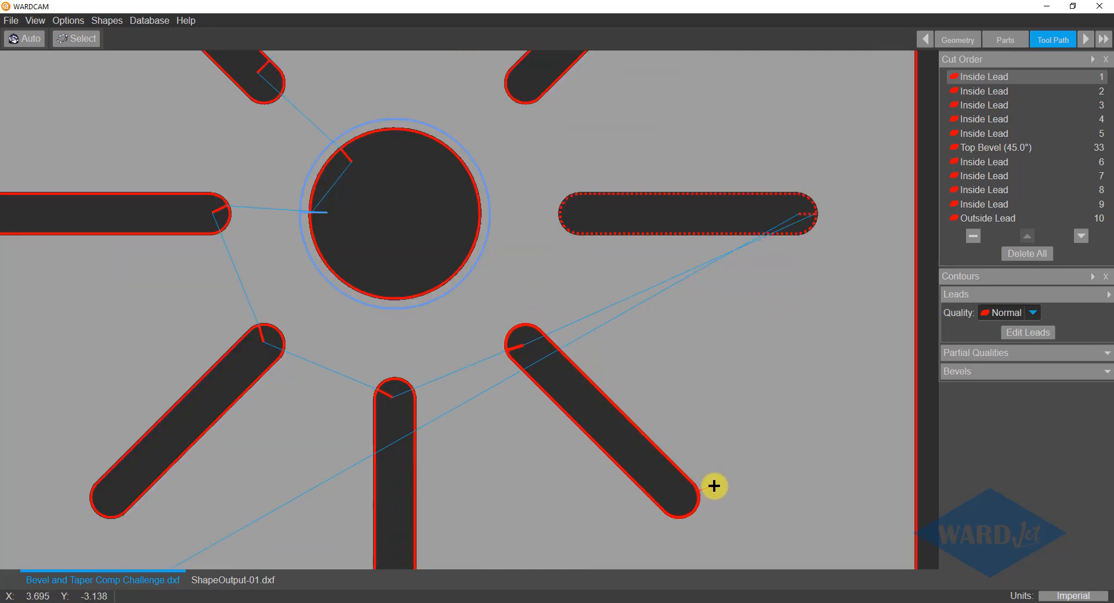
left_click(715, 492)
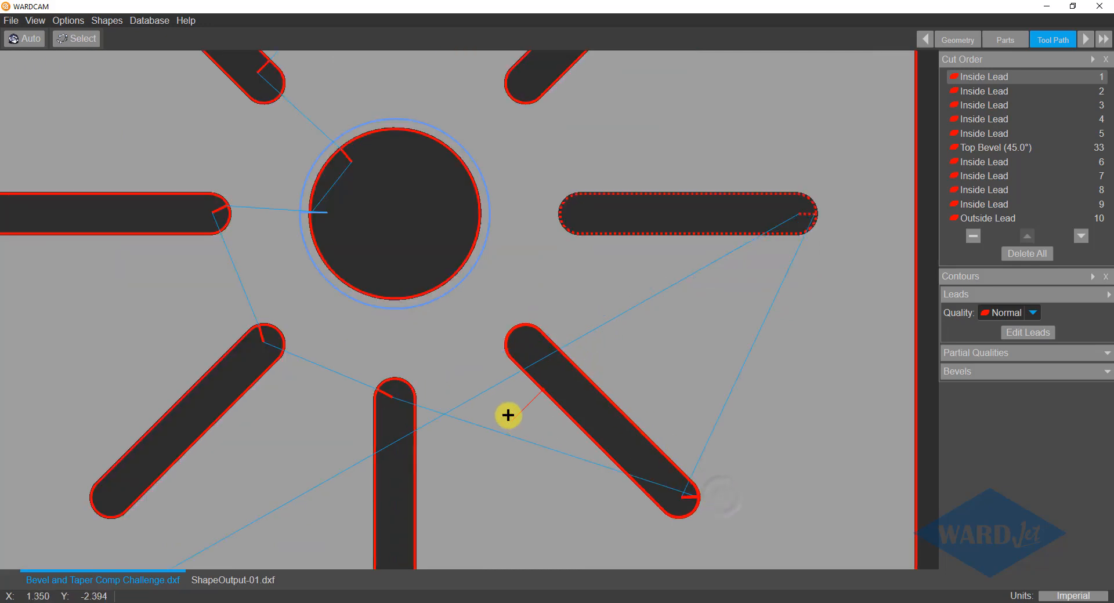
left_click(311, 344)
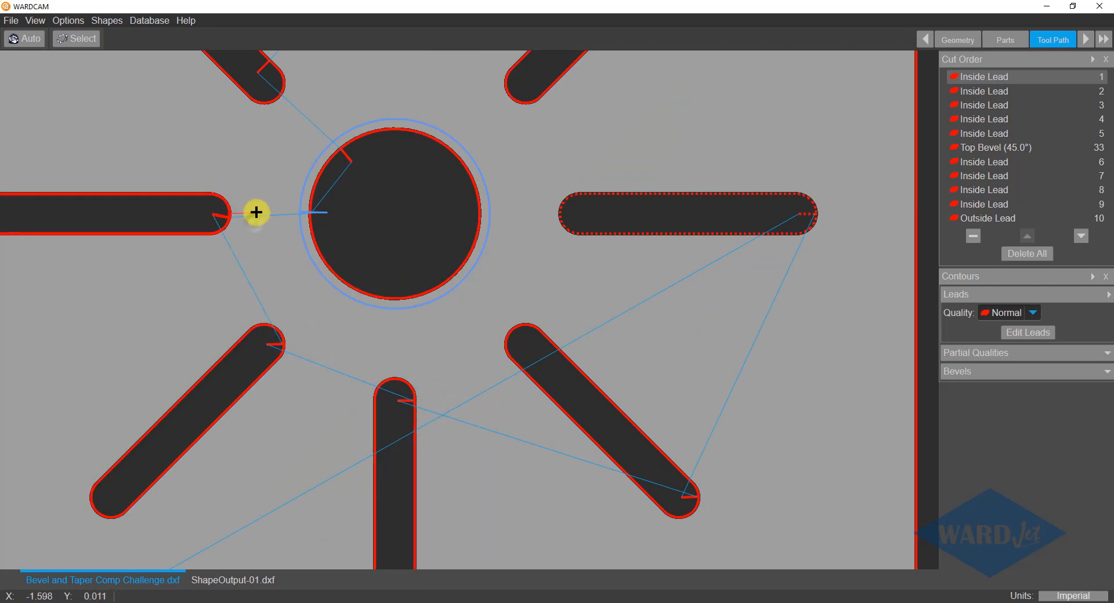
middle_click_drag(256, 212, 465, 293)
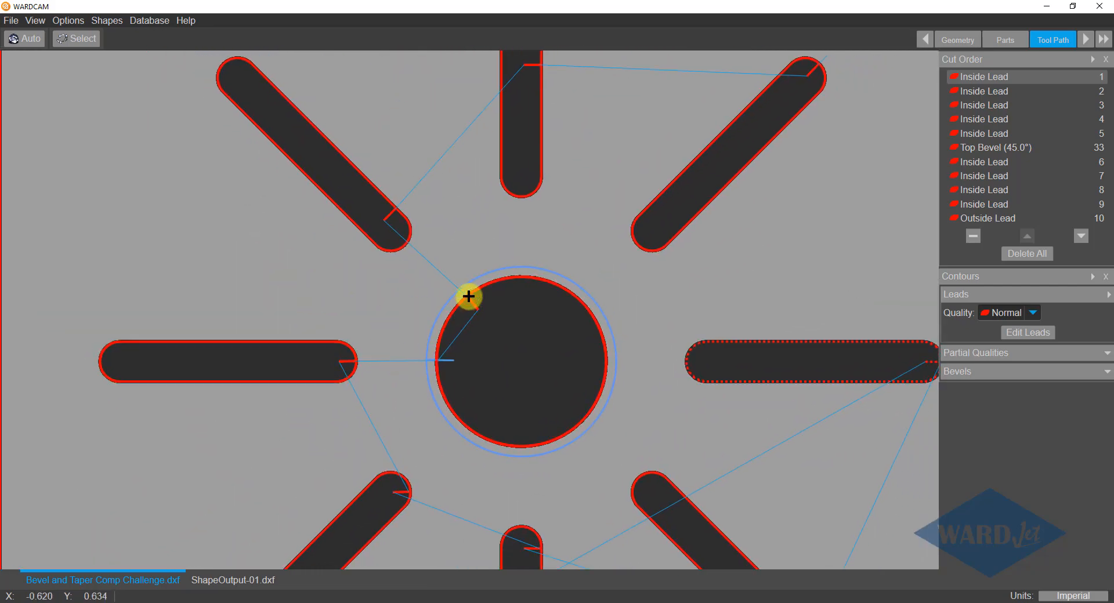
Move the central circle's inside lead to the rightmost point of the circle.
left_click(476, 307)
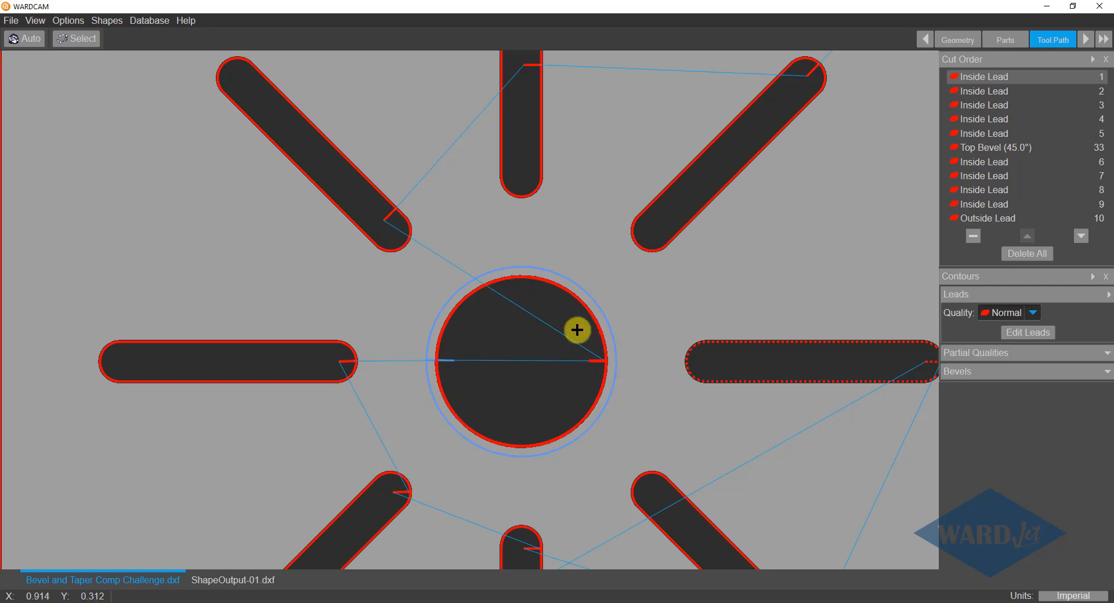
left_click(584, 356)
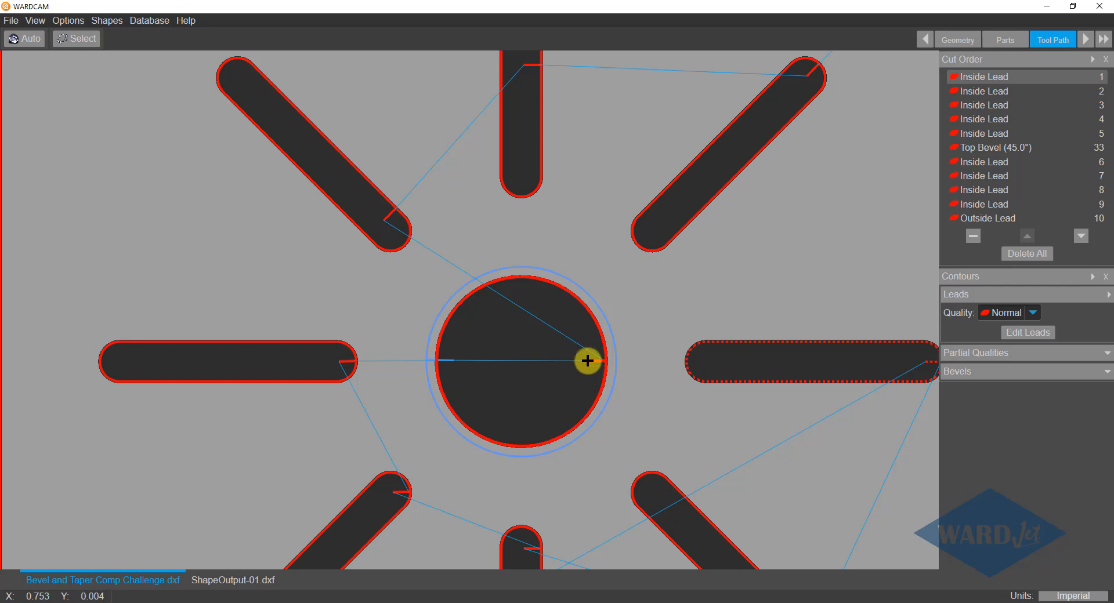
left_click(596, 364)
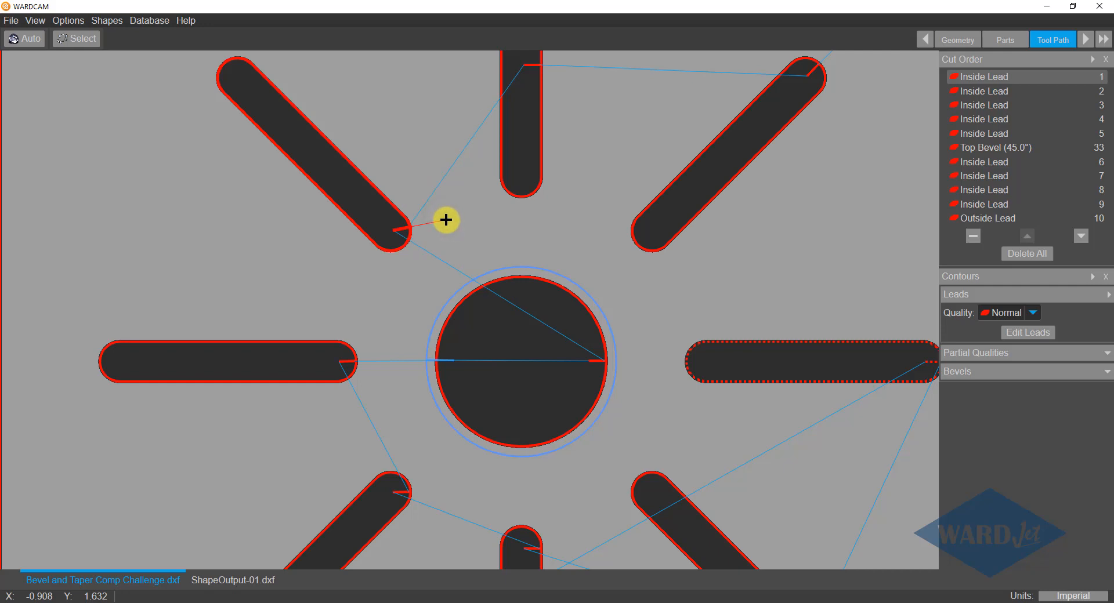
Move the leads of the upper-left, top and upper-right slots to the right-facing side of each contour.
left_click(446, 220)
middle_click_drag(569, 127, 545, 195)
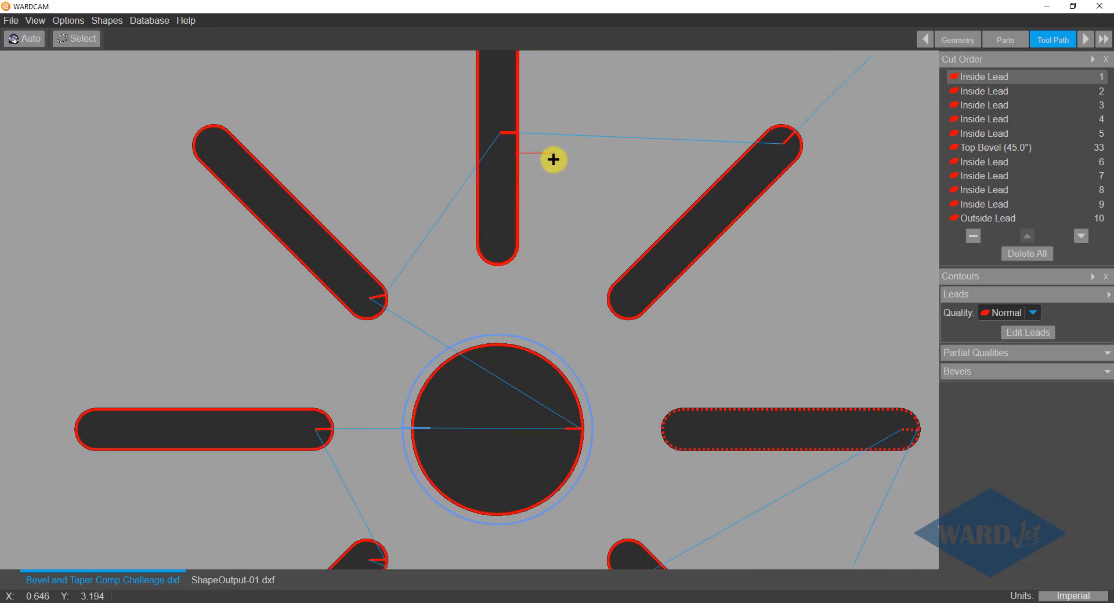
left_click(561, 193)
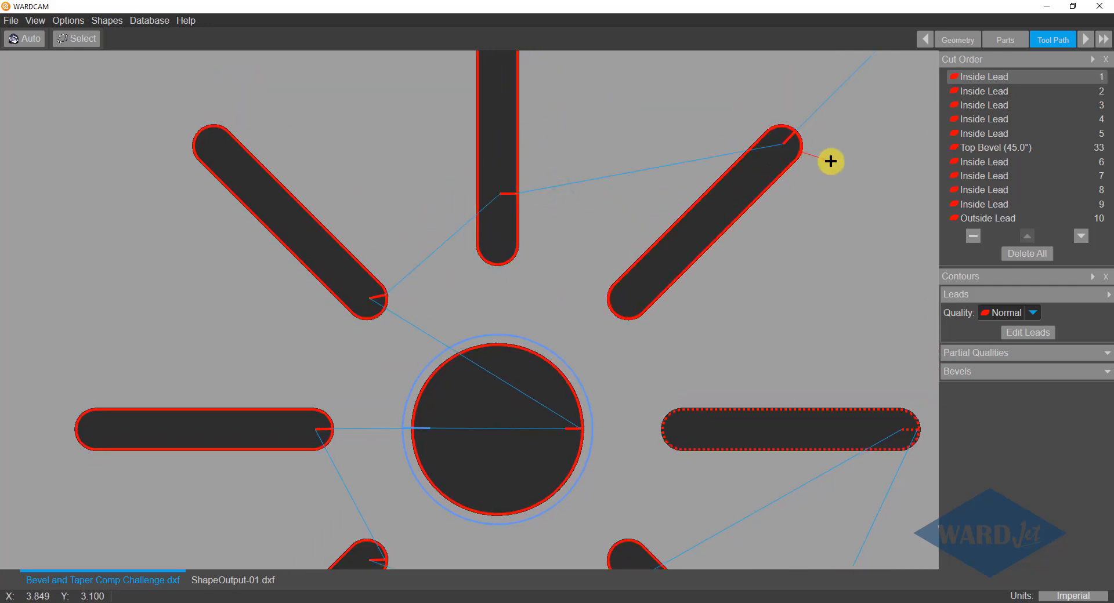
middle_click_drag(833, 162, 771, 242)
left_click(783, 233)
Move the outside contour's lead from the upper-right chamfer to the part's lower edge, near its right end.
scroll(824, 192, "down", 3)
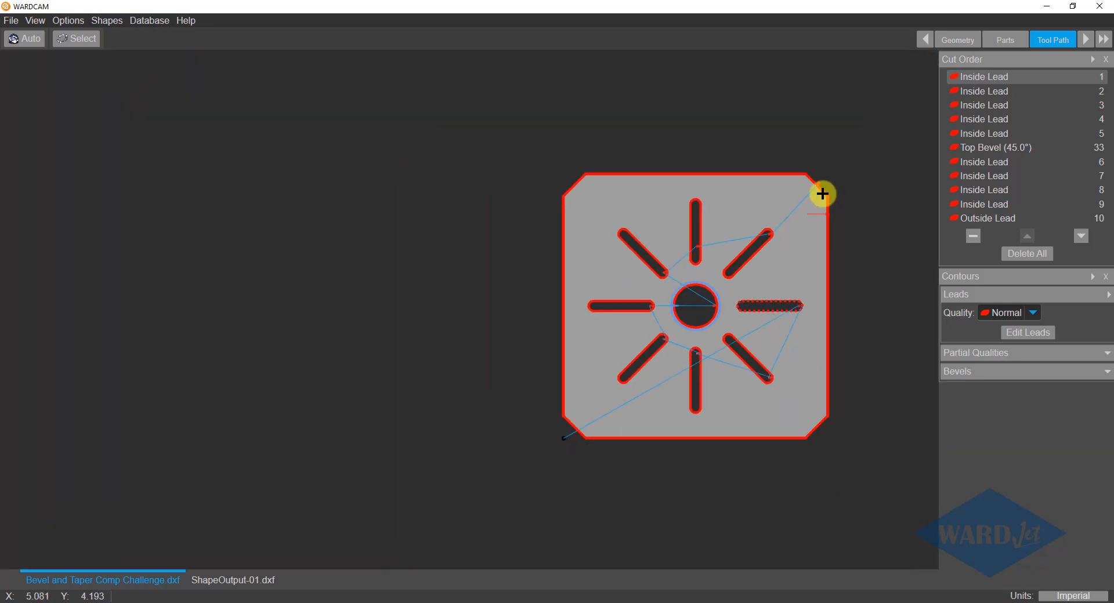
scroll(823, 187, "up", 3)
scroll(819, 153, "down", 3)
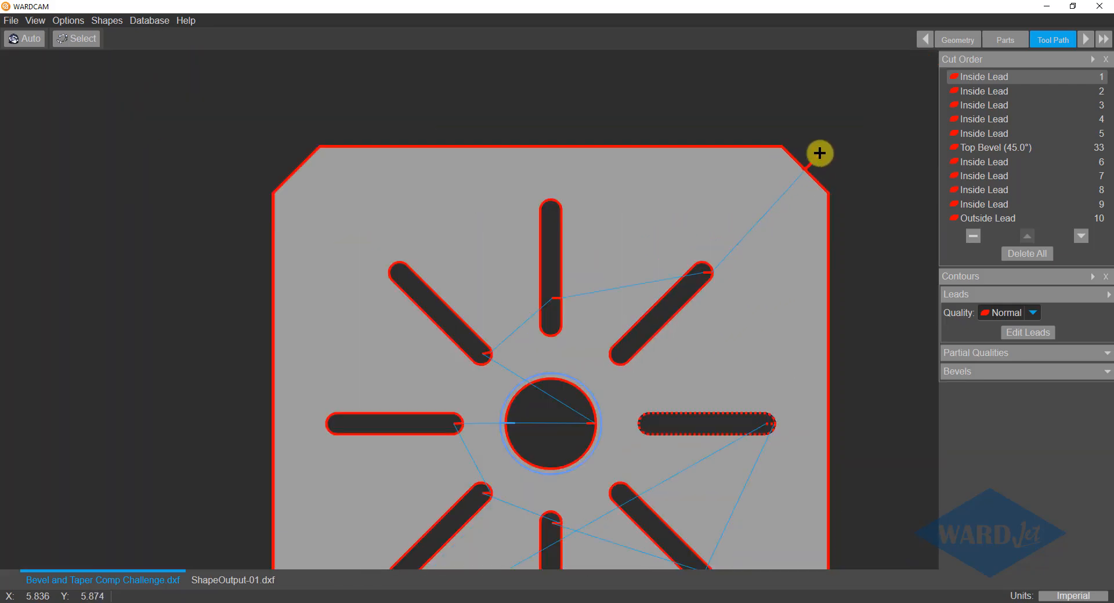
scroll(815, 160, "up", 3)
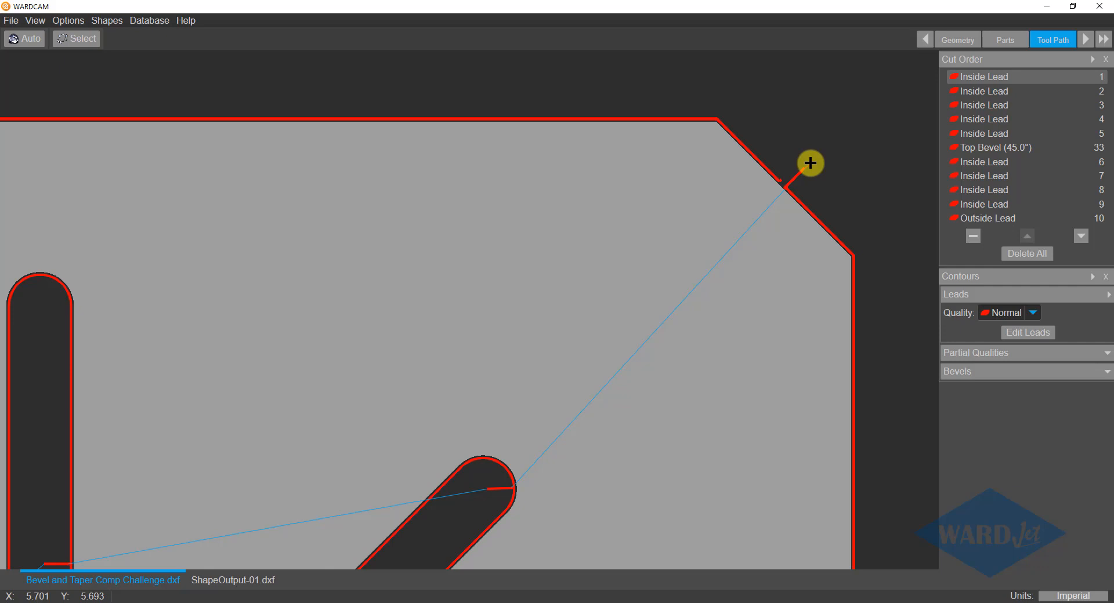
left_click(809, 164)
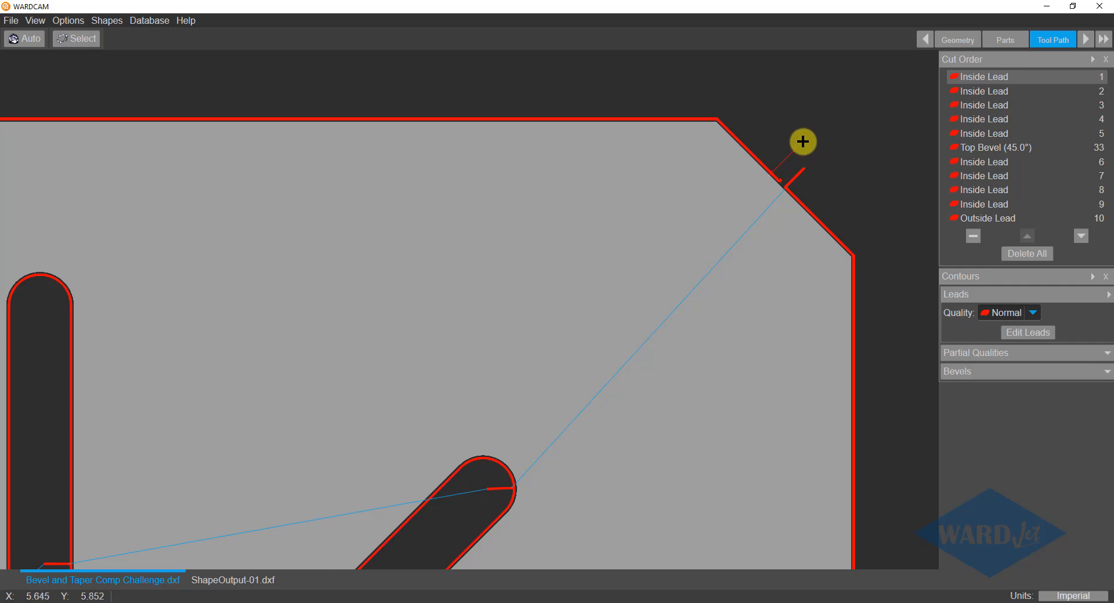
scroll(803, 141, "down", 3)
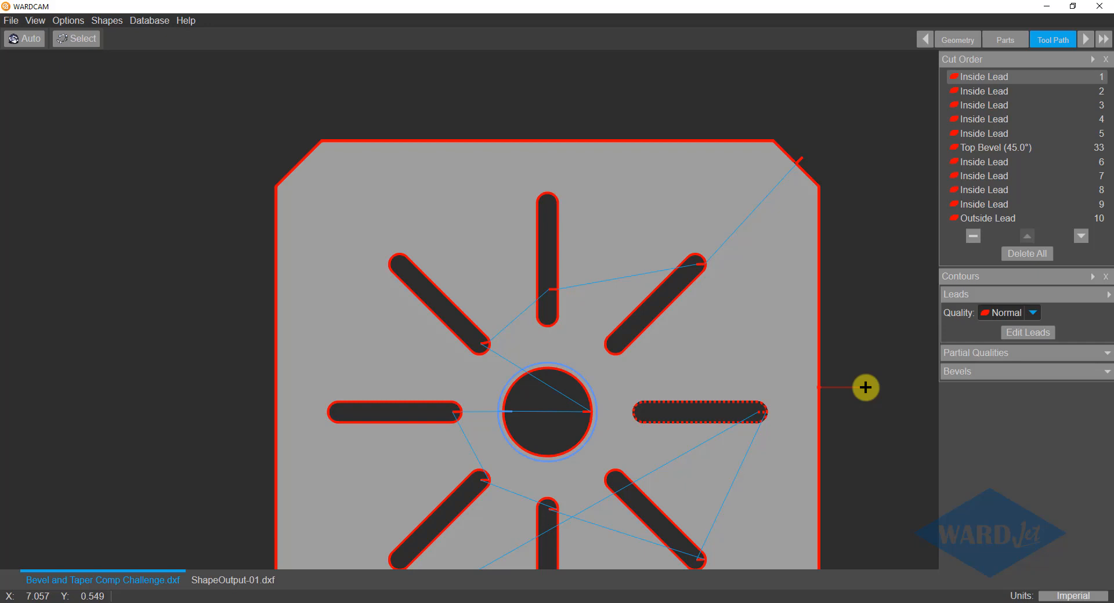
scroll(864, 387, "down", 5)
scroll(847, 375, "up", 2)
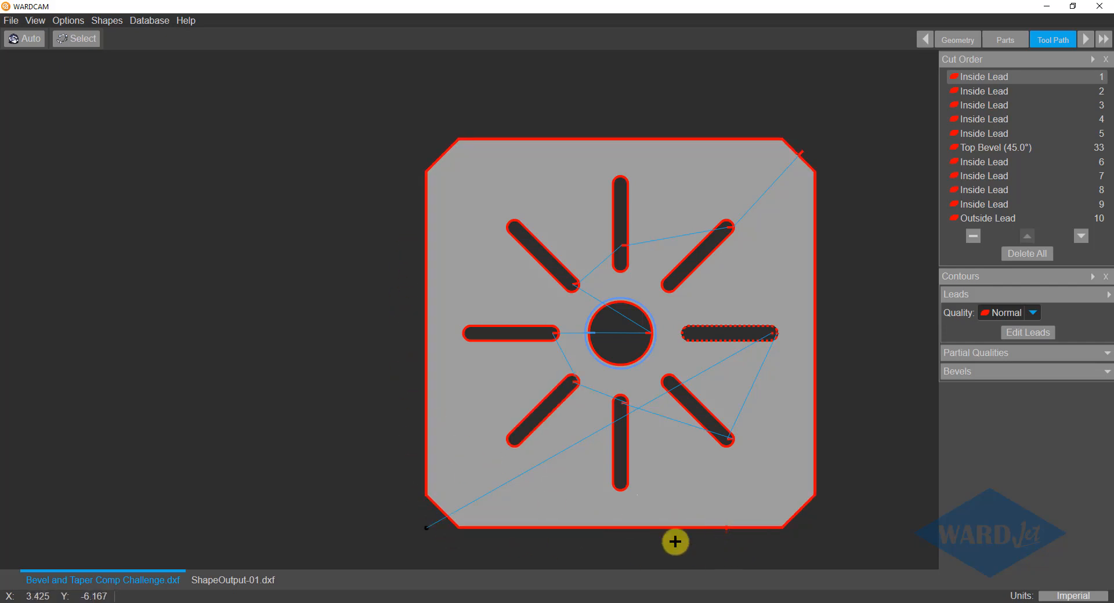
left_click(745, 540)
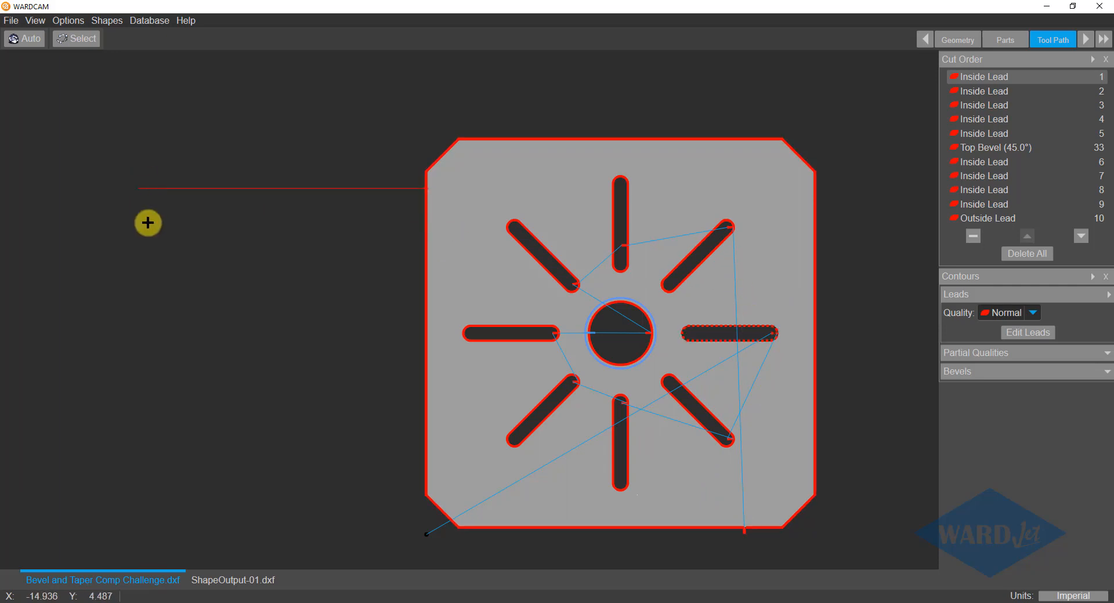
Post the part with work offset G92, overwriting Bevel and Taper Comp Challenge.cnc.
left_click(1086, 39)
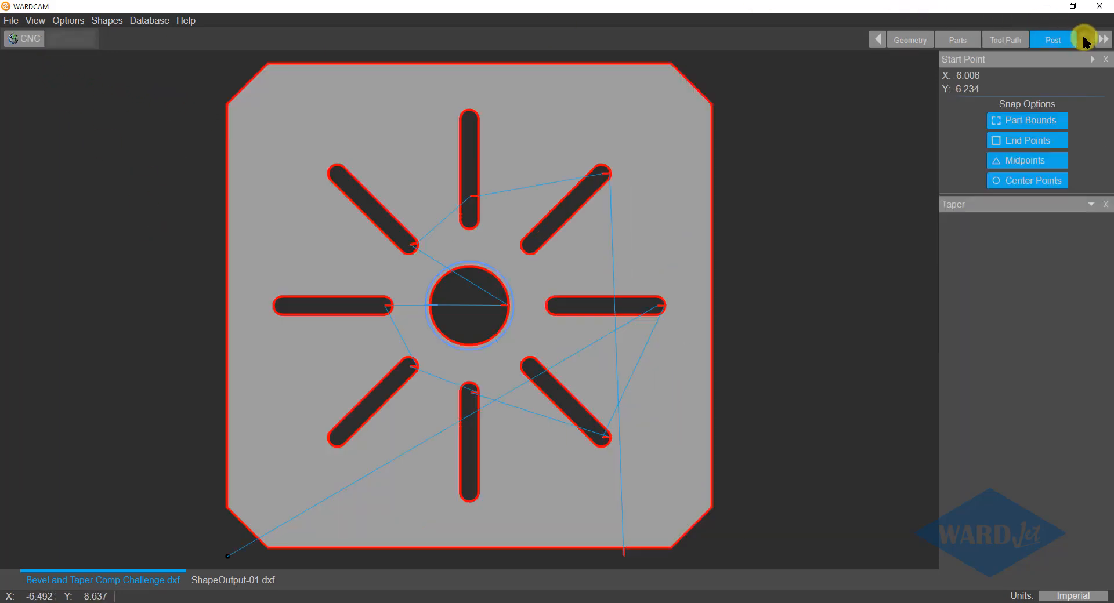
left_click(30, 37)
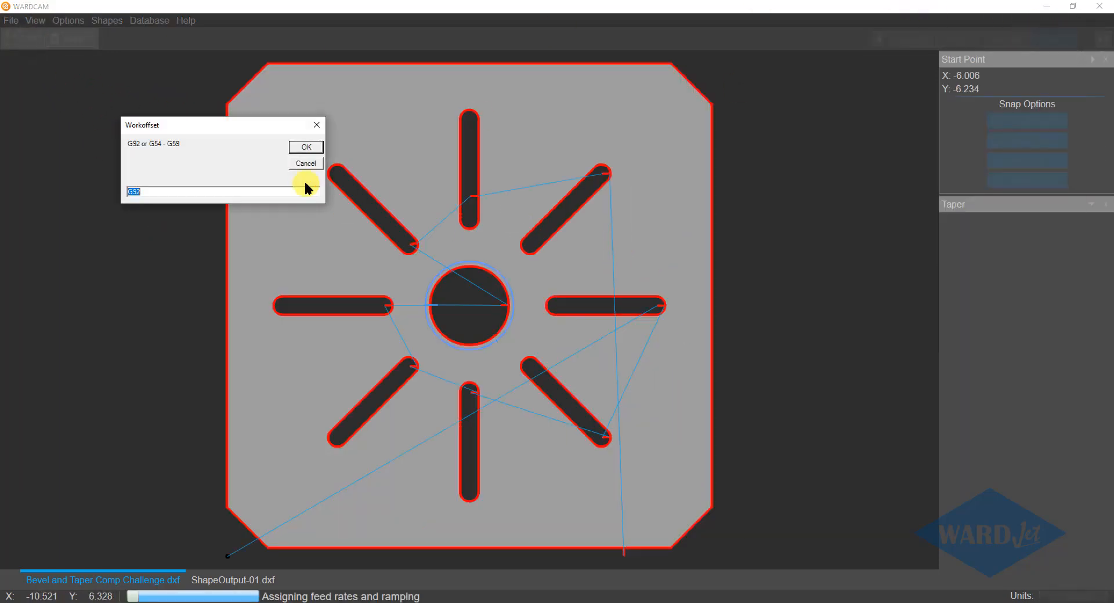
left_click(302, 147)
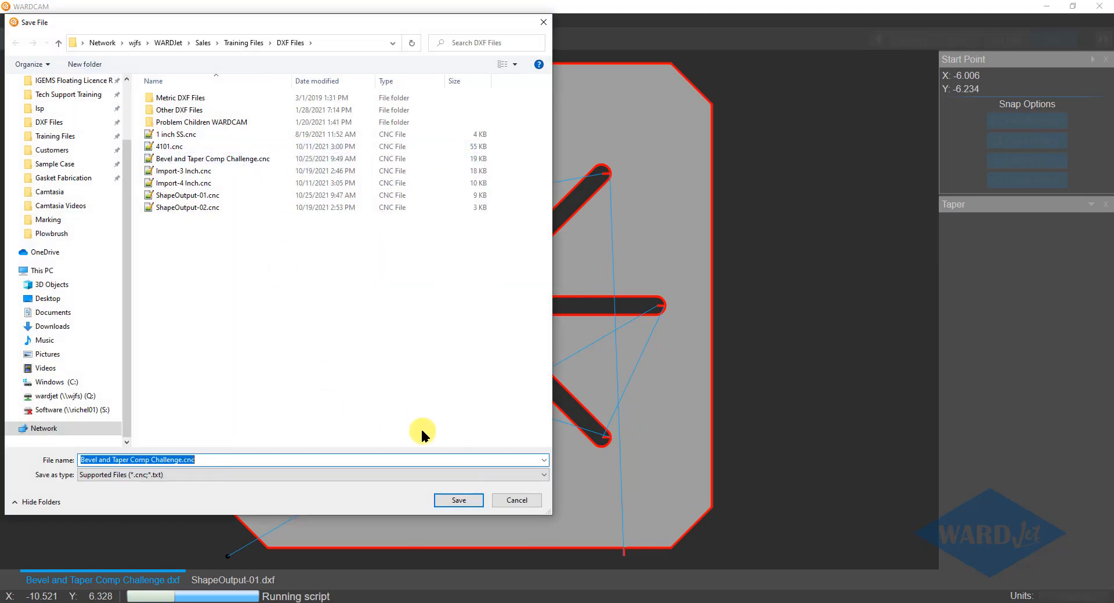
left_click(459, 501)
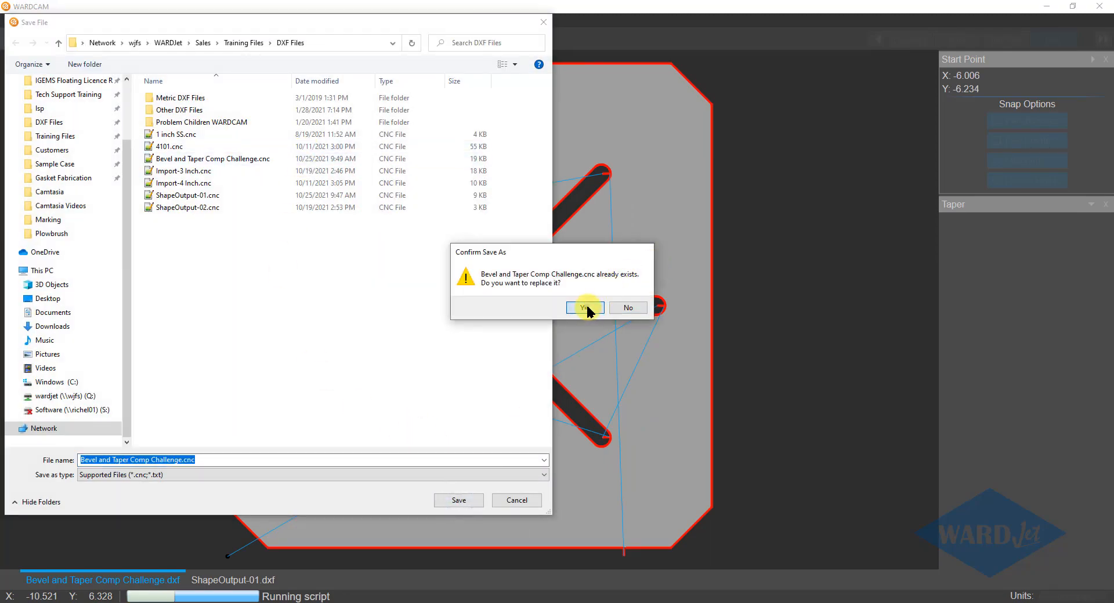
left_click(584, 308)
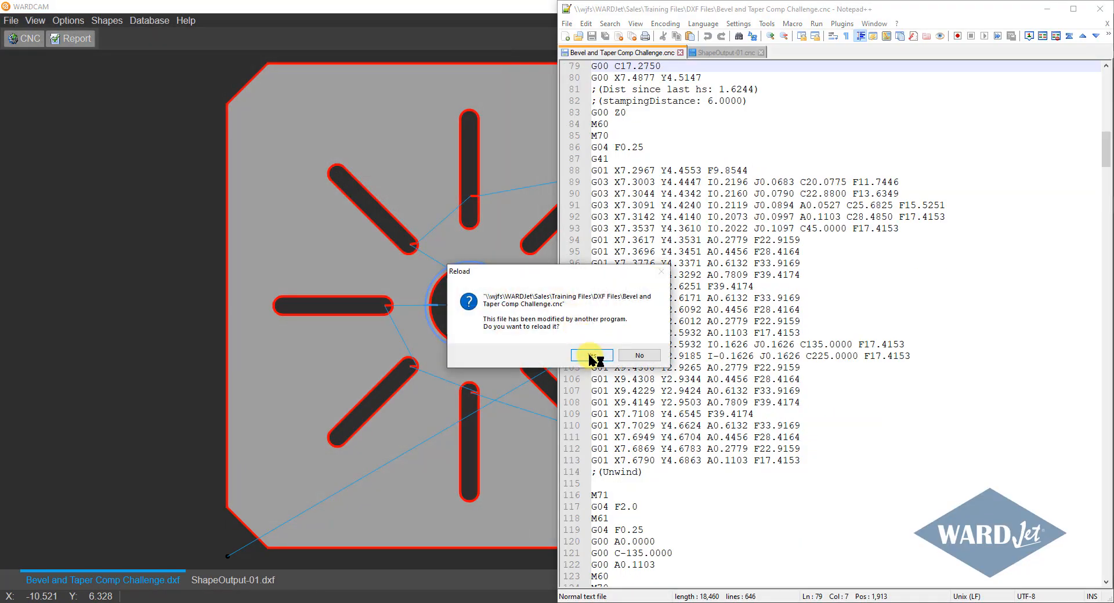
Reload the reposted CNC file in Notepad++ and check the slots' code for unwind blocks.
left_click(591, 356)
scroll(667, 302, "down", 12)
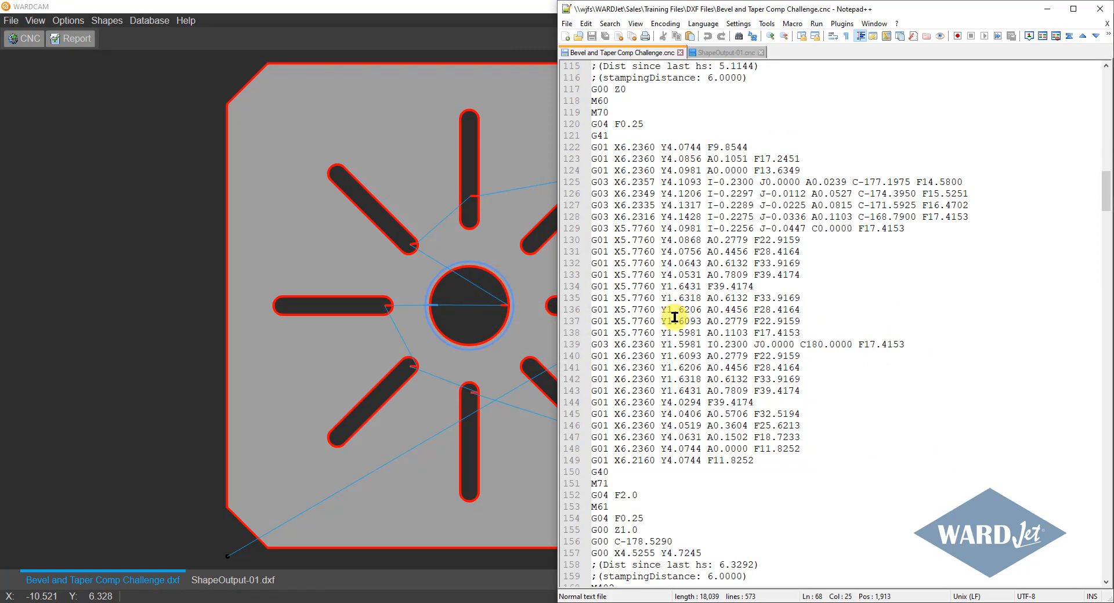
scroll(674, 317, "up", 12)
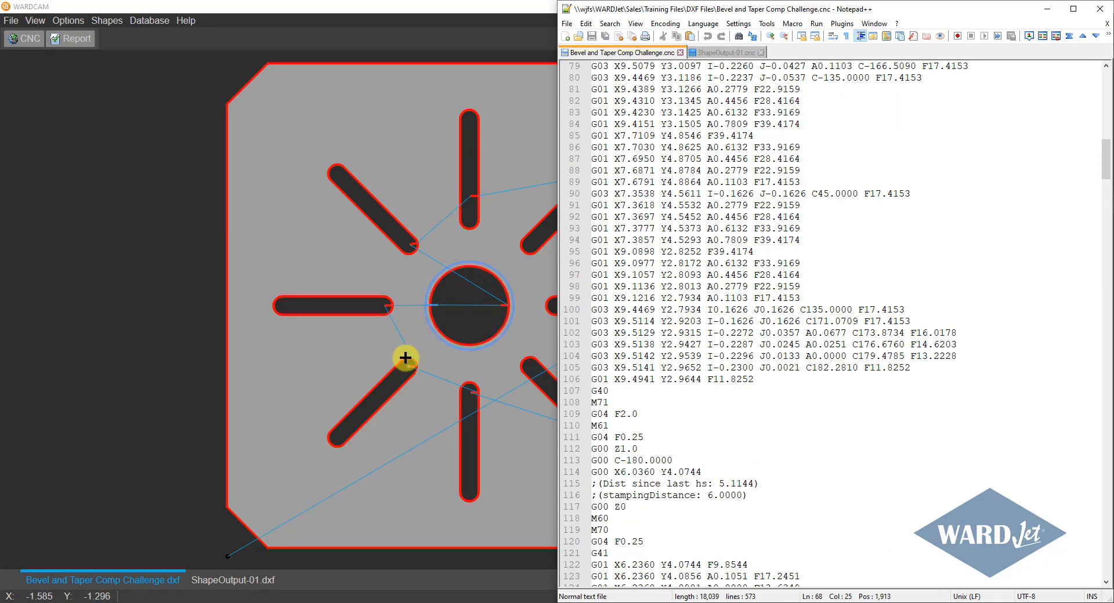